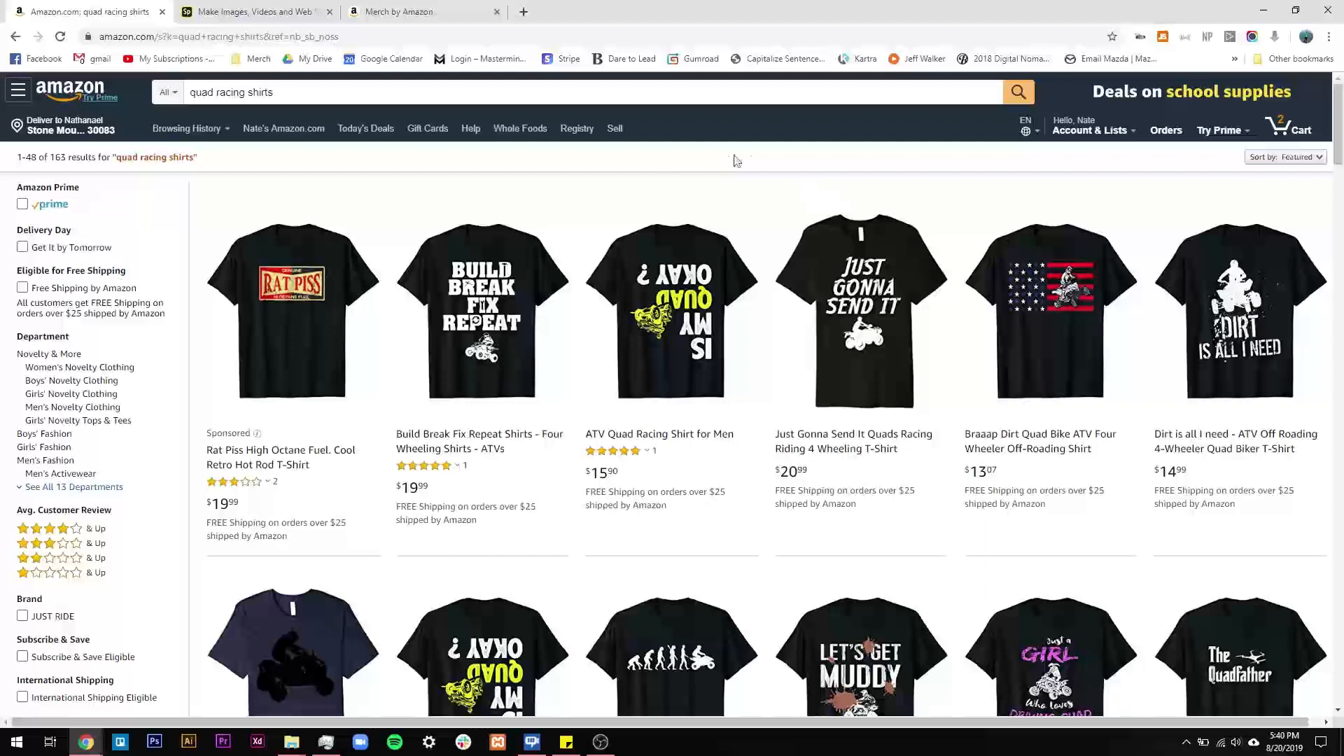
Review the slogans and artwork of the shirt designs in the "quad racing shirts" results
left_click_drag(329, 99, 182, 84)
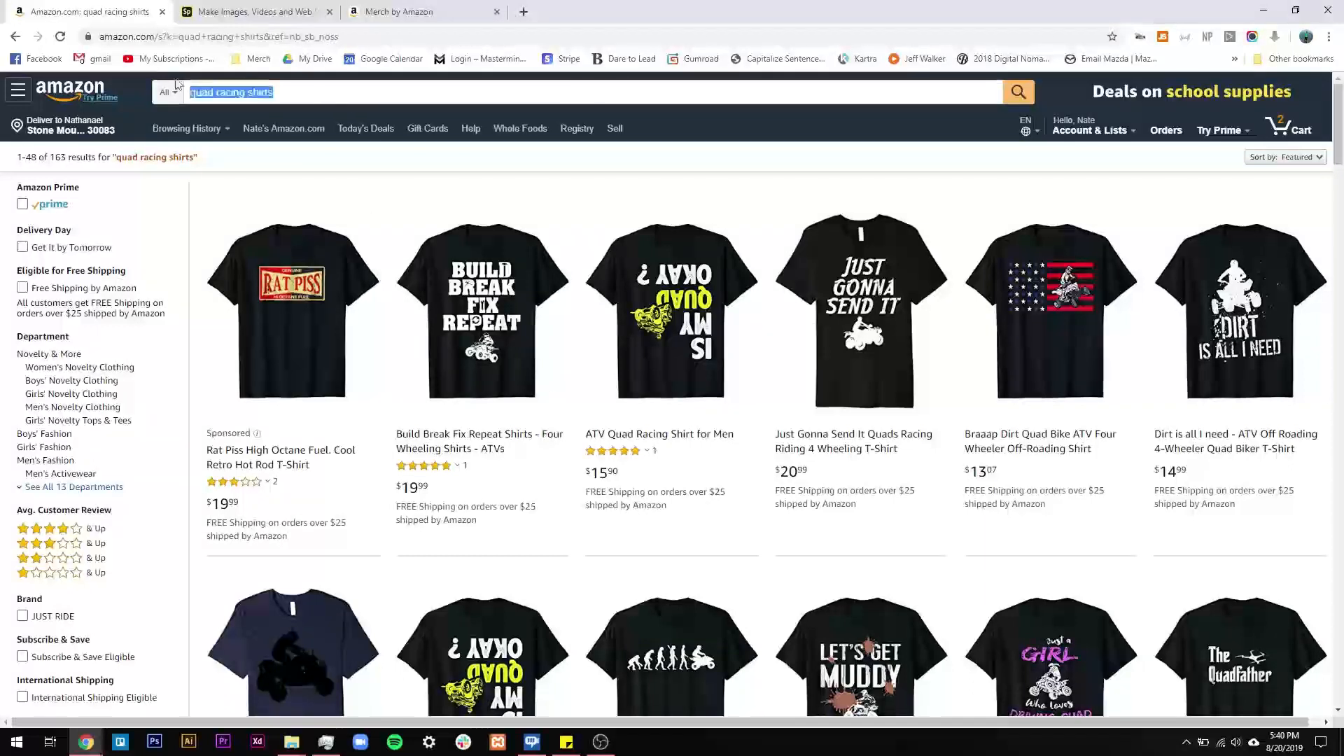
left_click(725, 168)
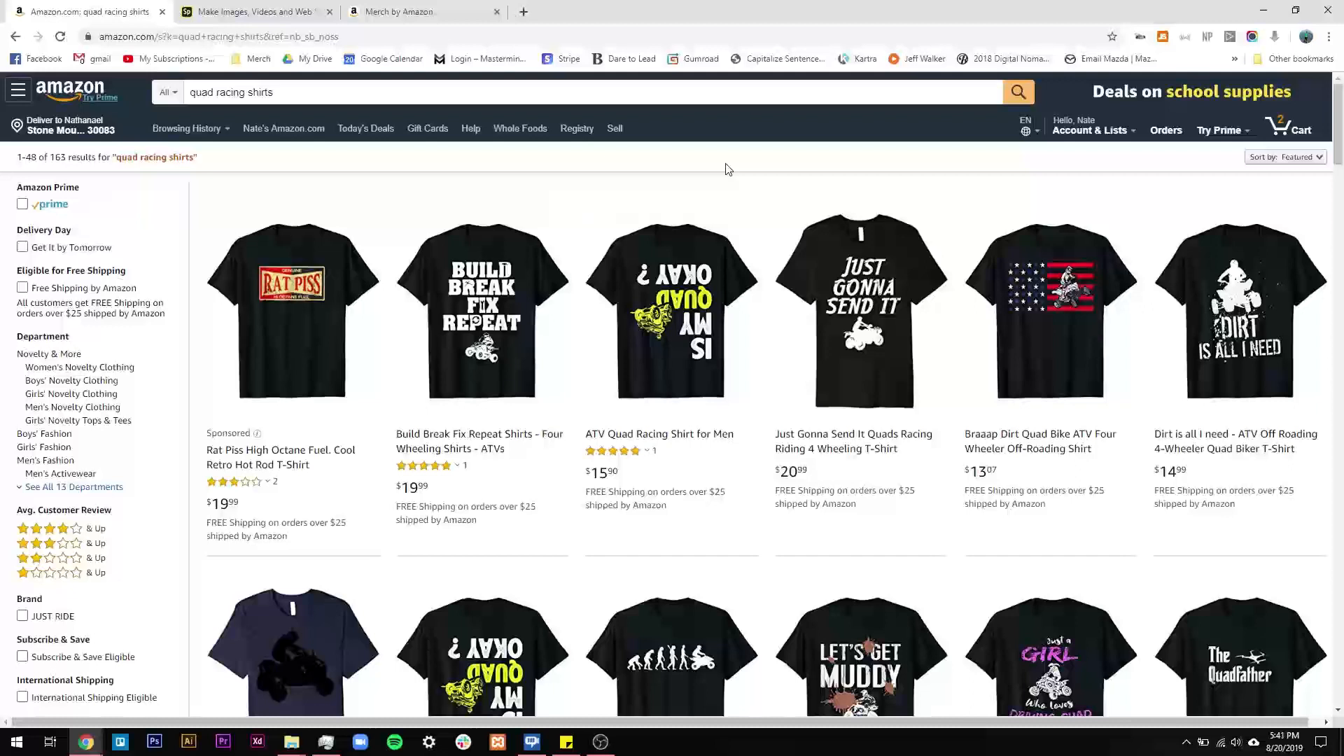
scroll(709, 193, "down", 1)
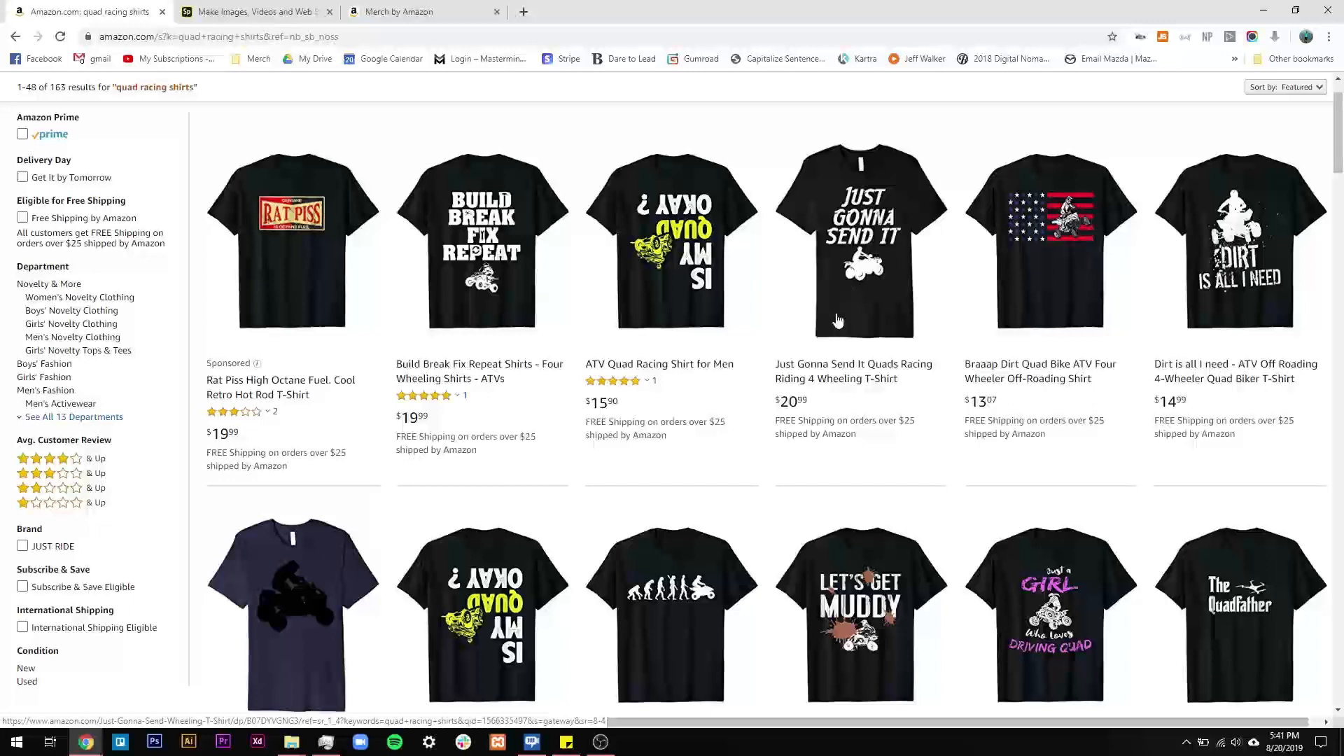
scroll(755, 294, "up", 1)
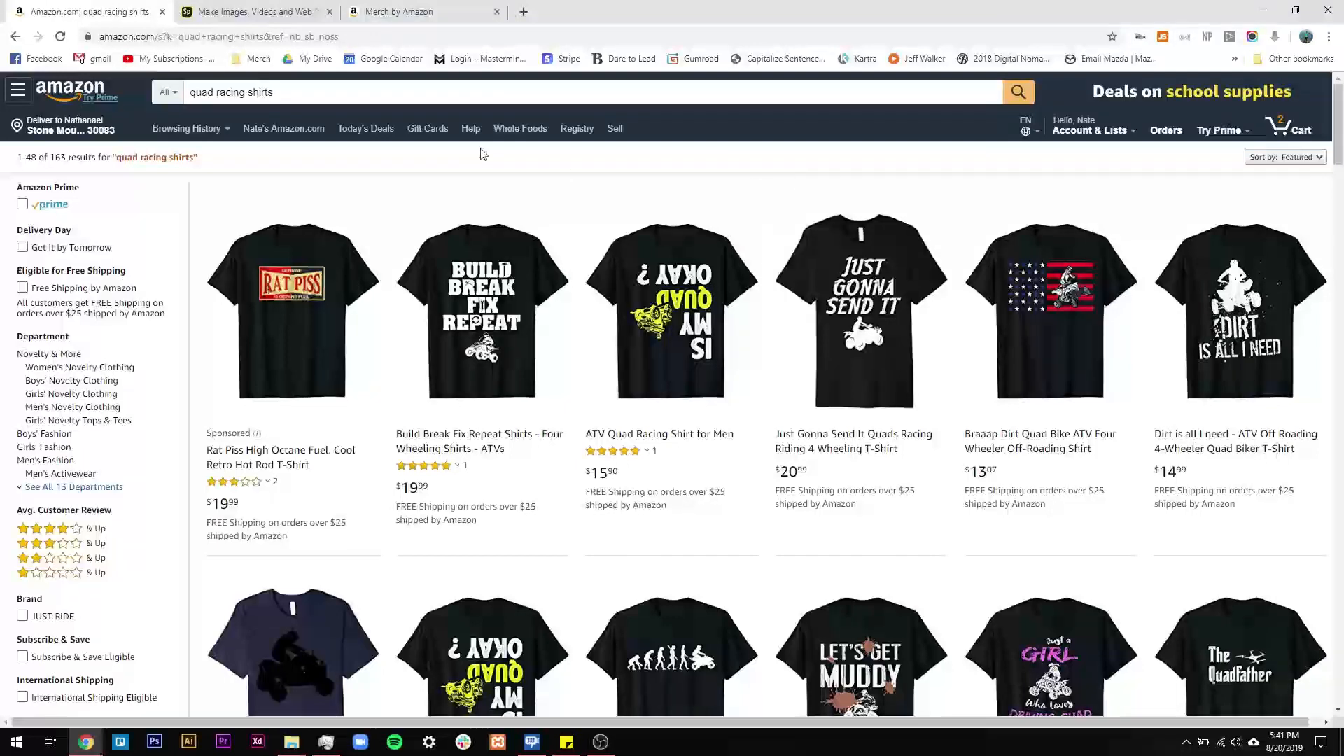
left_click_drag(322, 97, 185, 93)
left_click(271, 94)
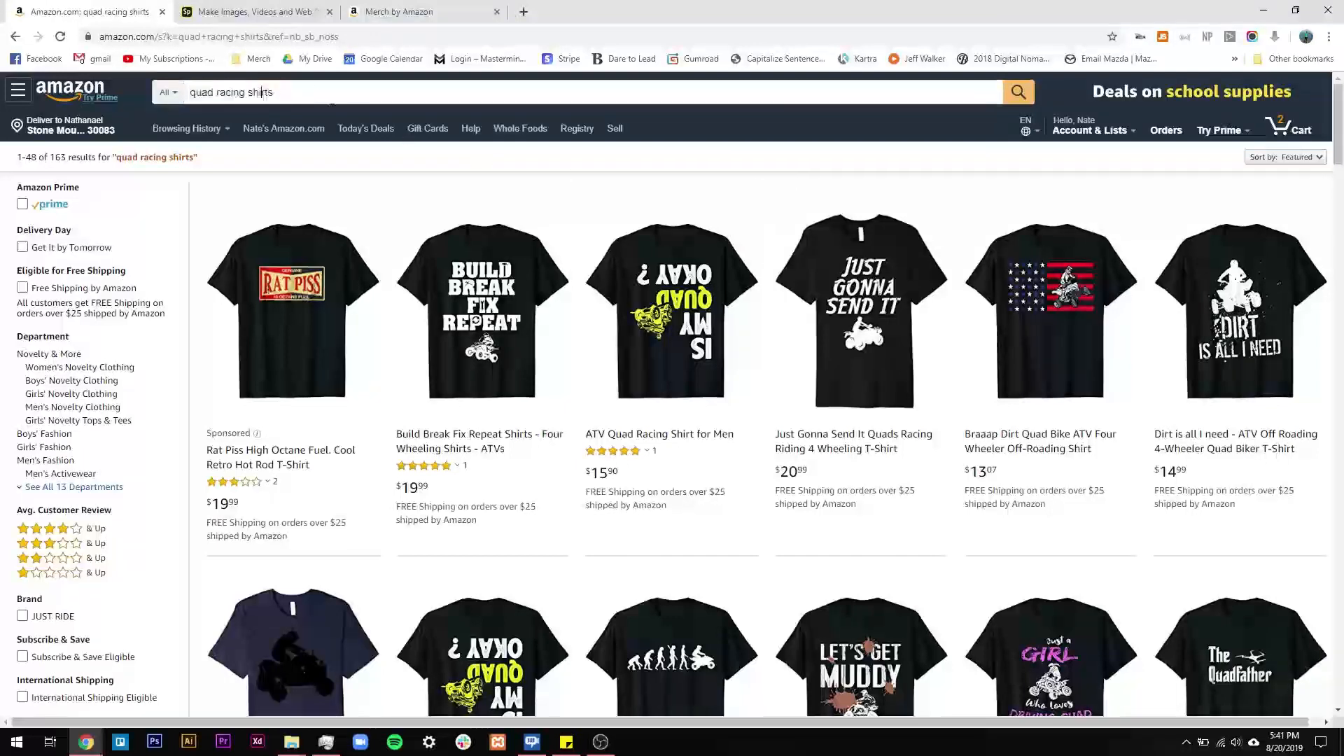
scroll(892, 372, "down", 3)
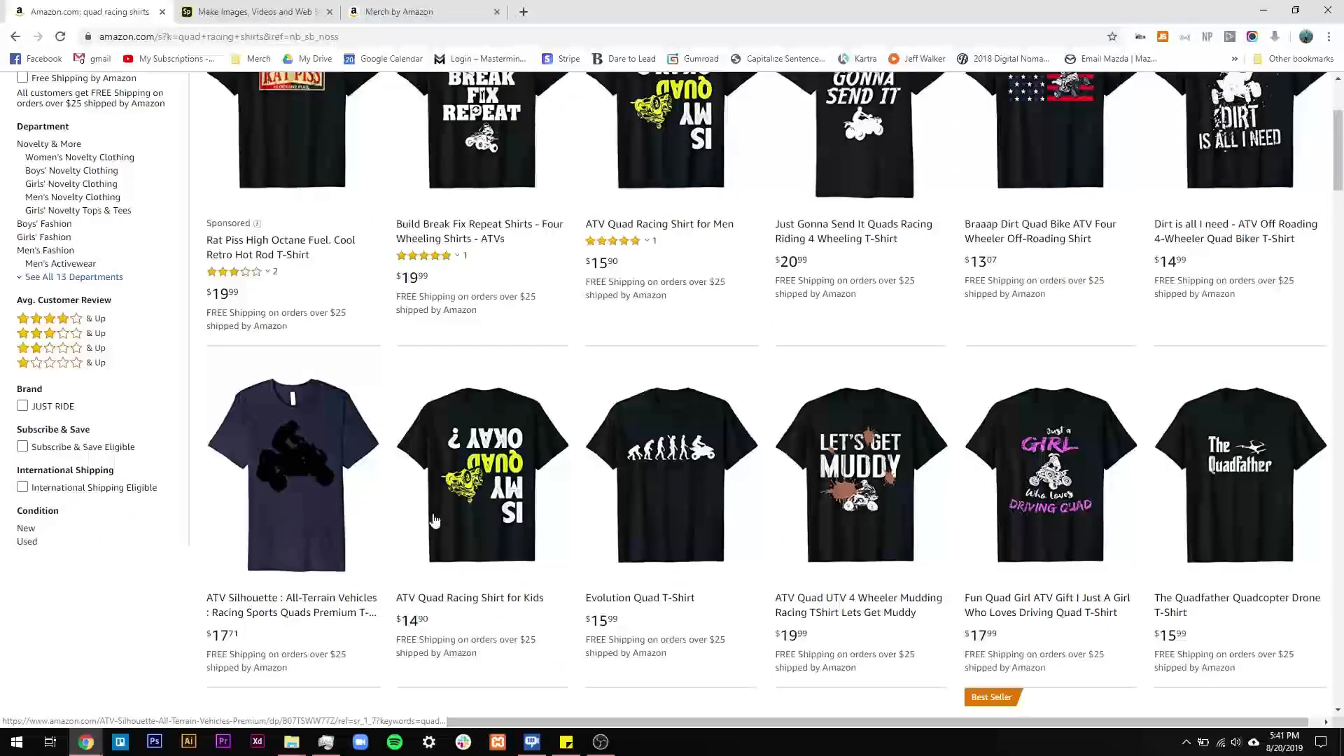
scroll(762, 345, "up", 1)
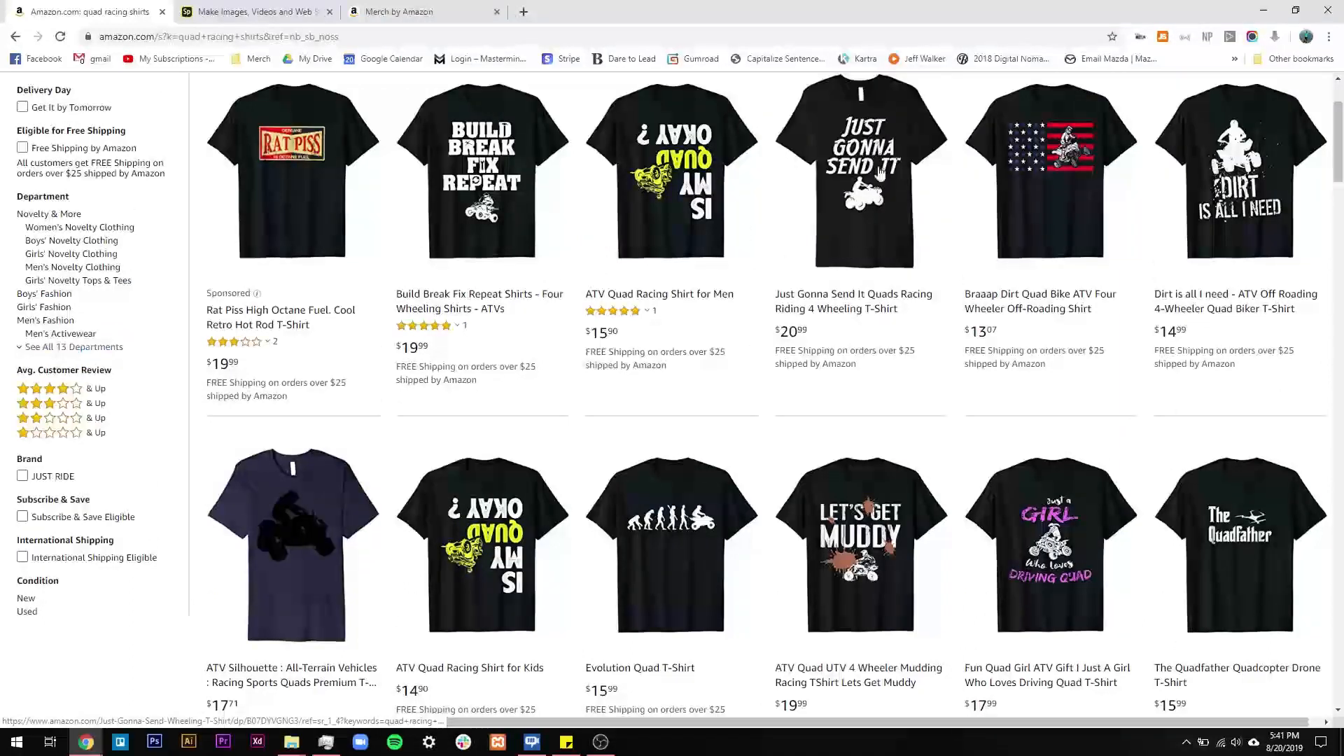
scroll(442, 513, "down", 1)
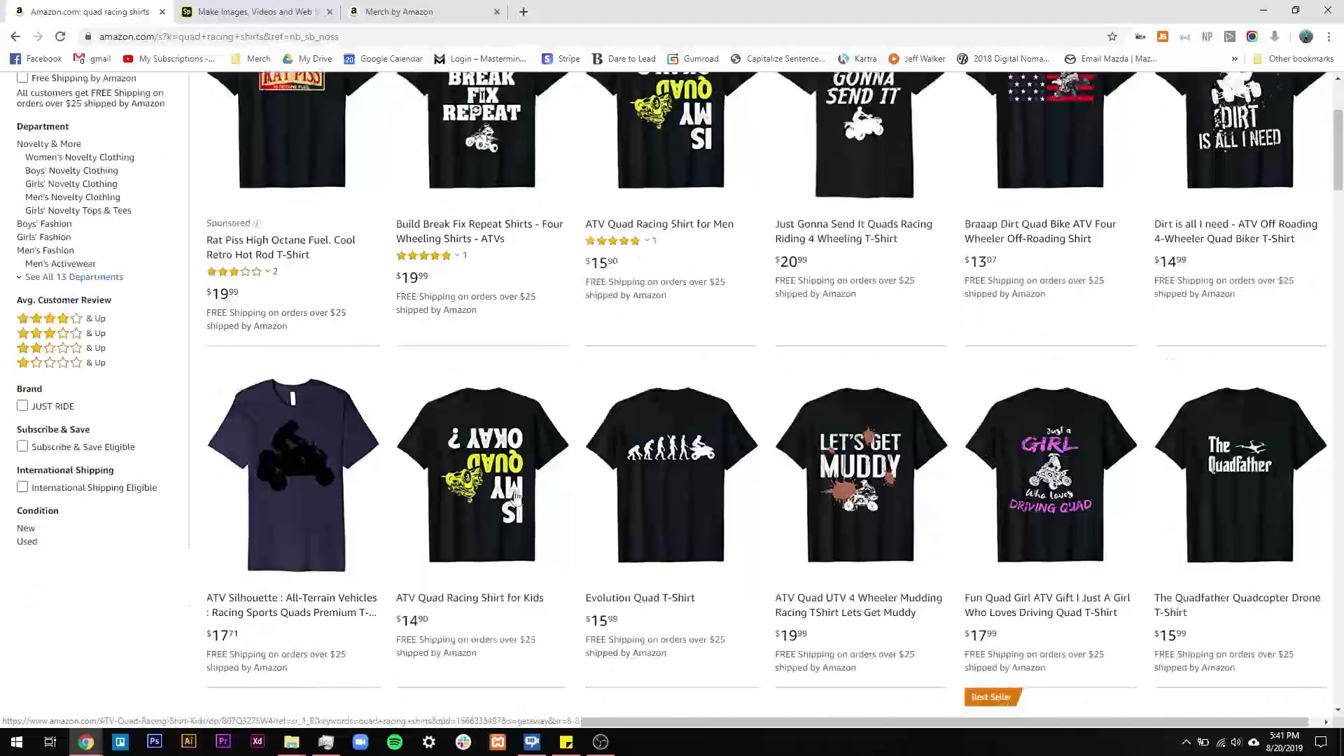
scroll(805, 343, "up", 1)
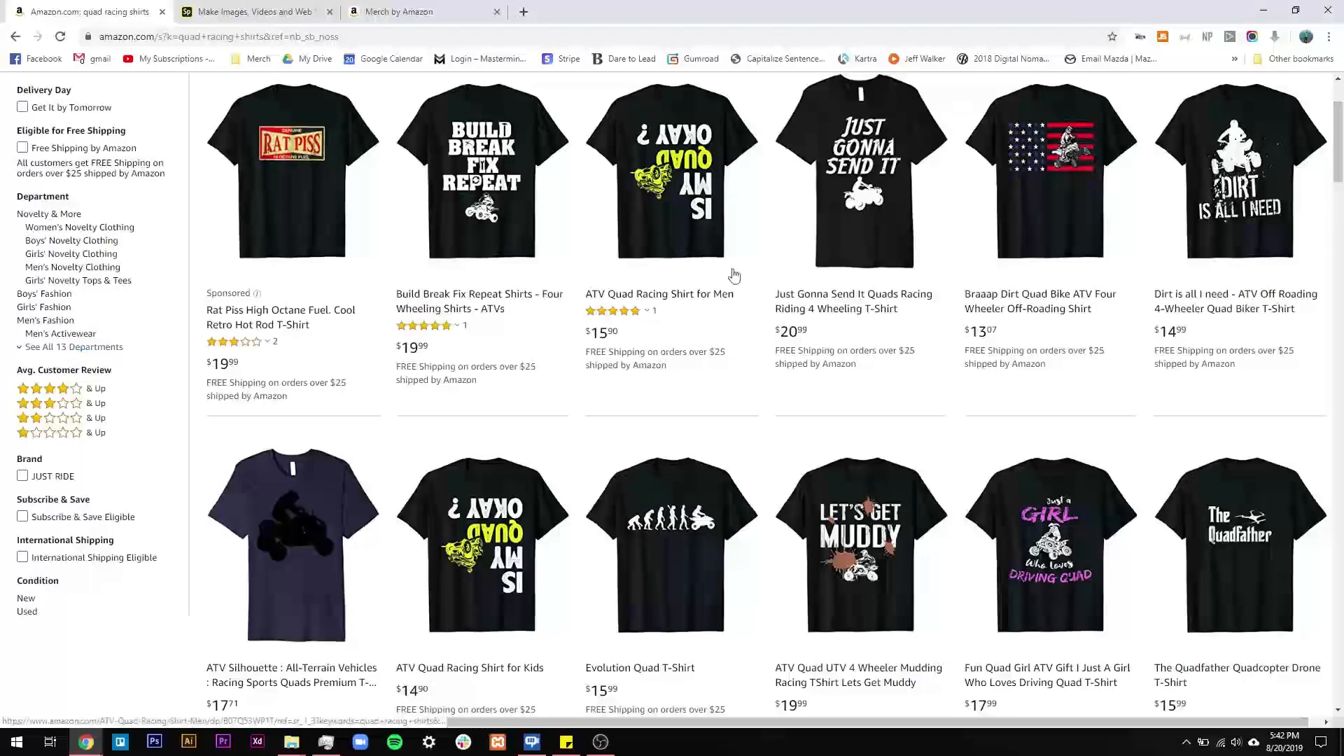
scroll(1014, 392, "down", 1)
scroll(750, 352, "up", 1)
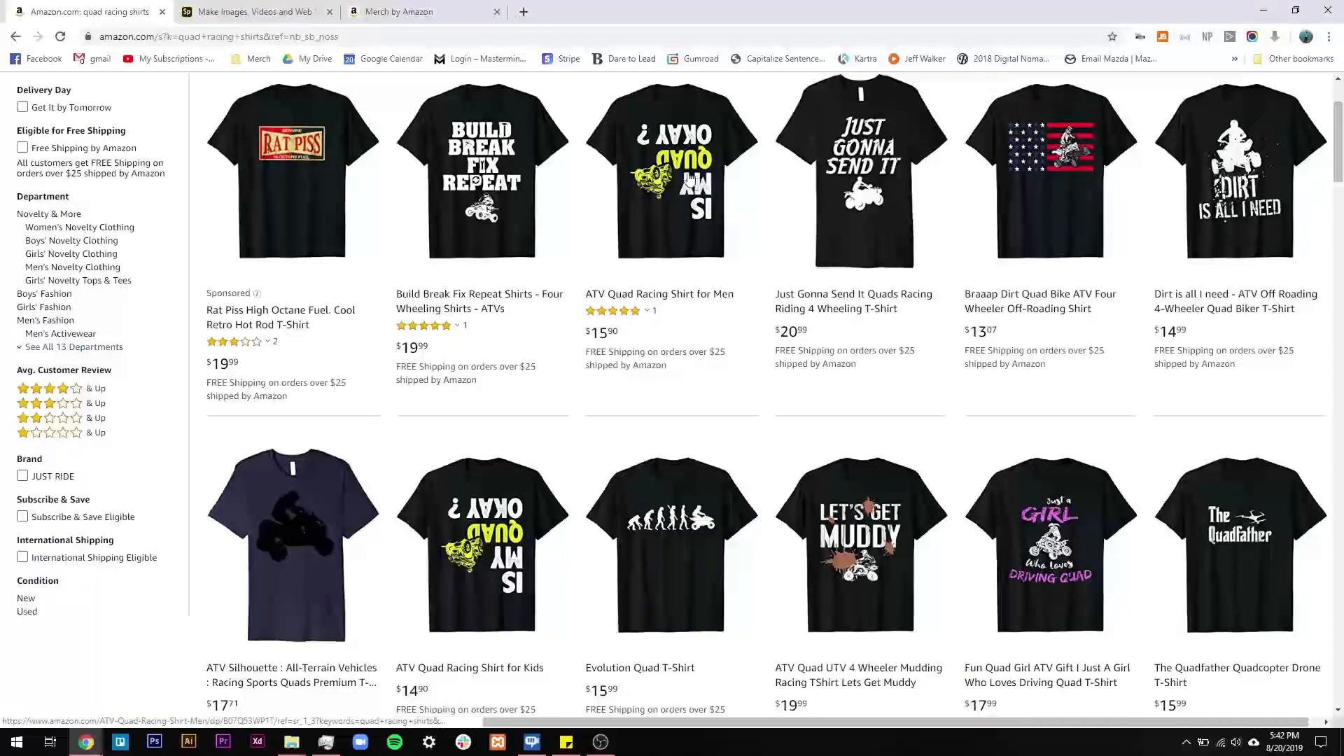
Replace the store's search text with the phrase "is my quad okay"
scroll(683, 186, "up", 2)
left_click_drag(323, 92, 143, 90)
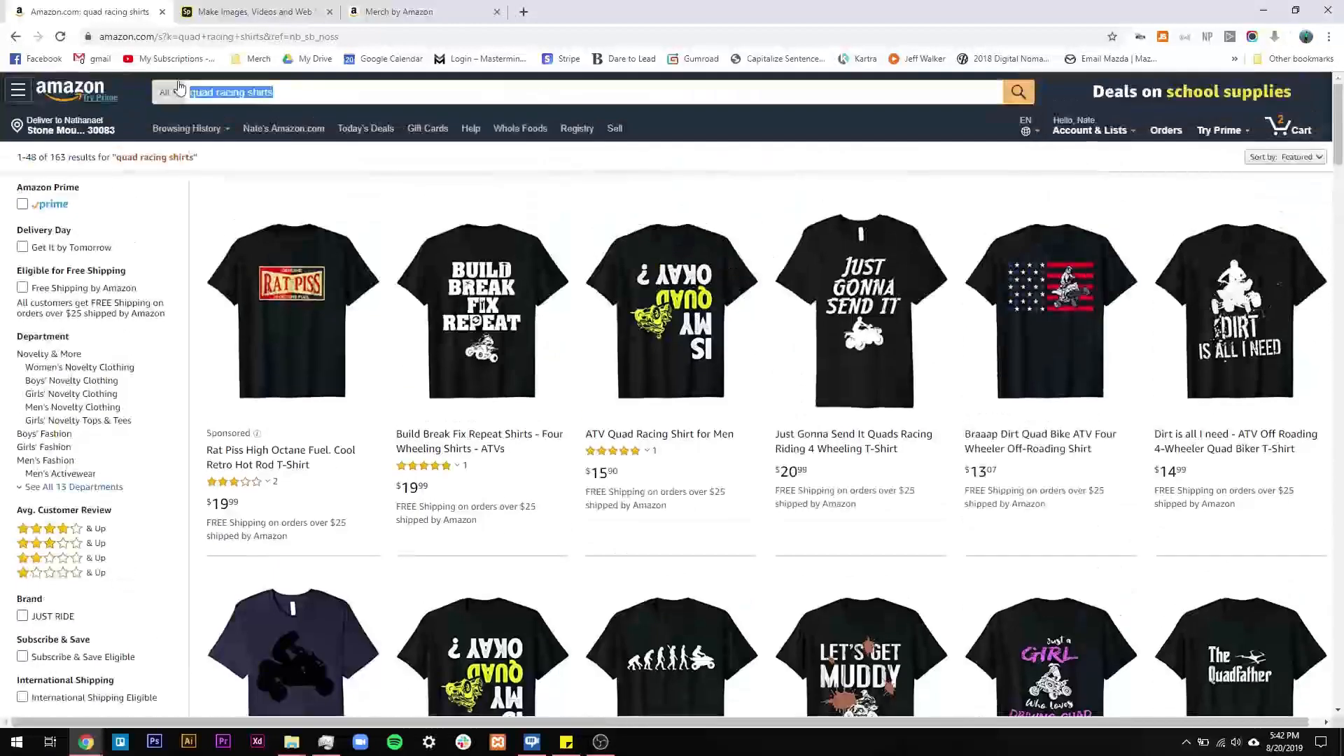
type("is my ")
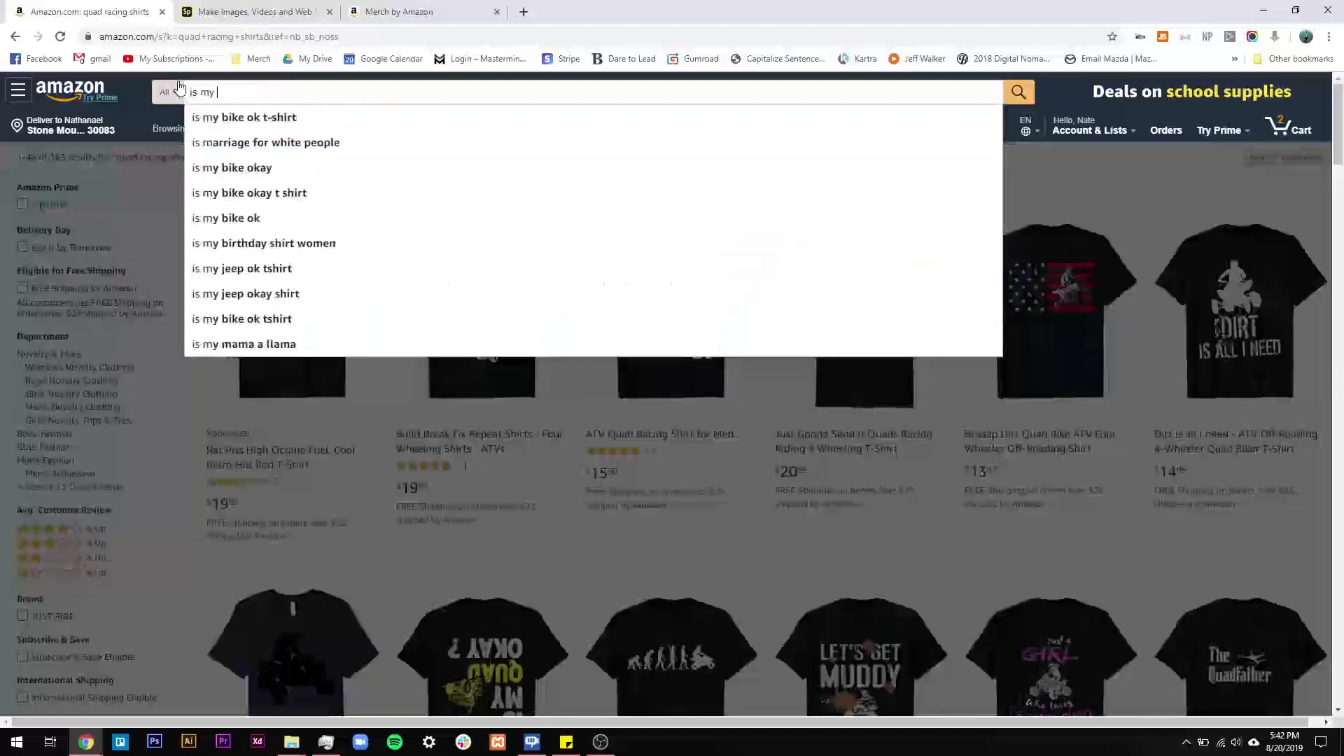
type("quad okay")
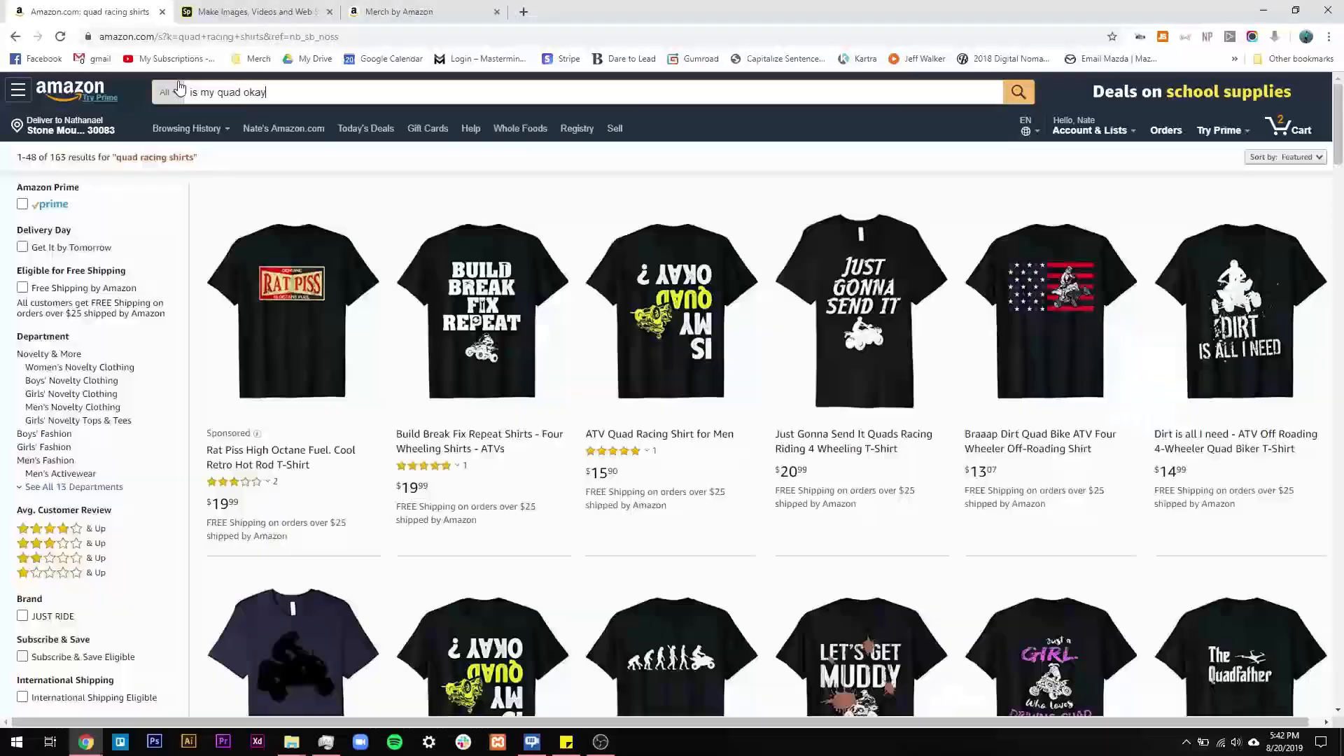
Run a TESS trademark search on the phrase "is my quad okay" for clothing with exact matching, and read the outcome
left_click_drag(279, 93, 201, 93)
right_click(201, 92)
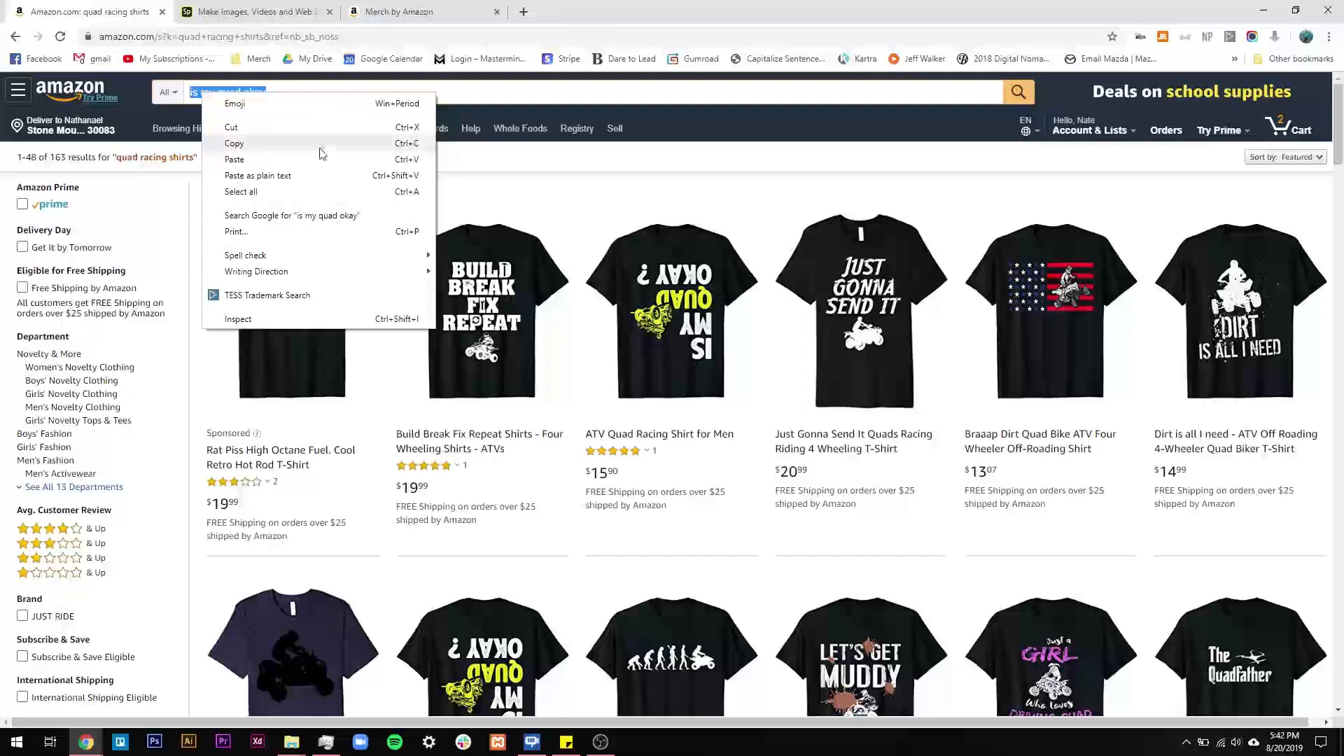
left_click(299, 296)
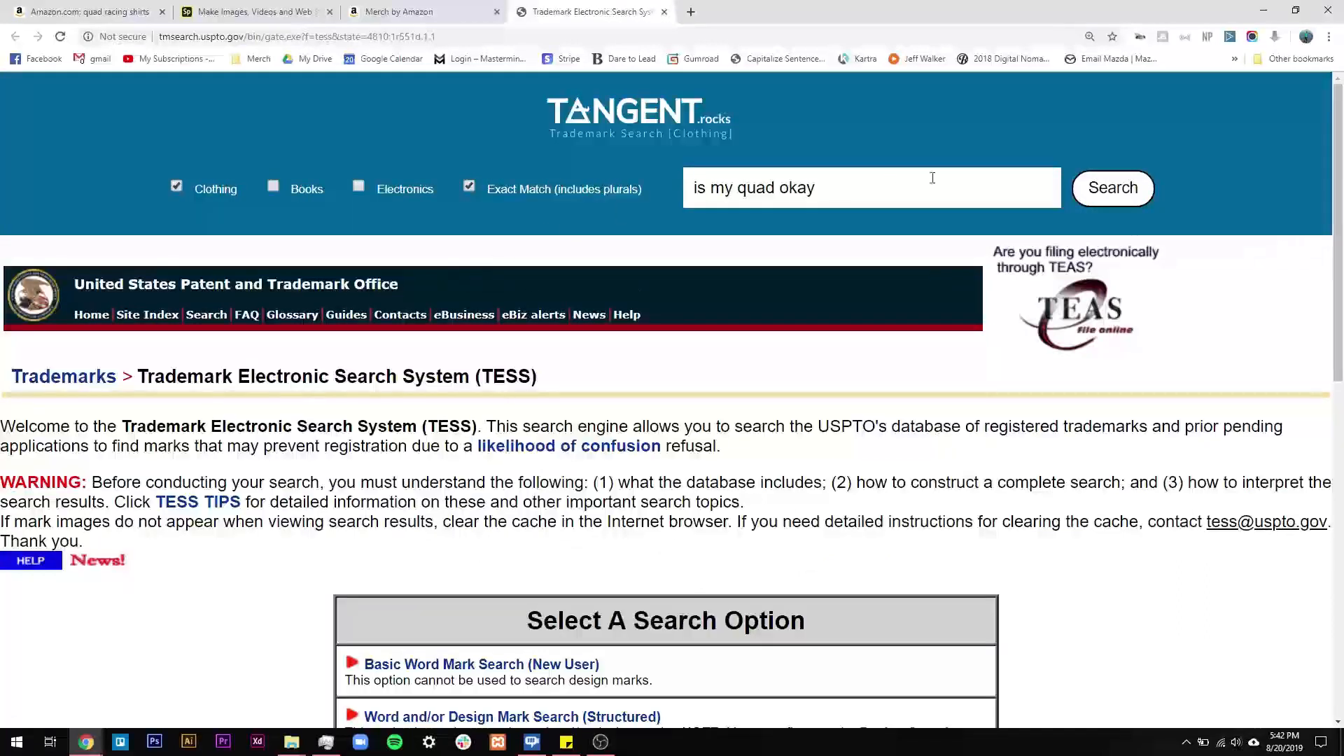
left_click(1105, 186)
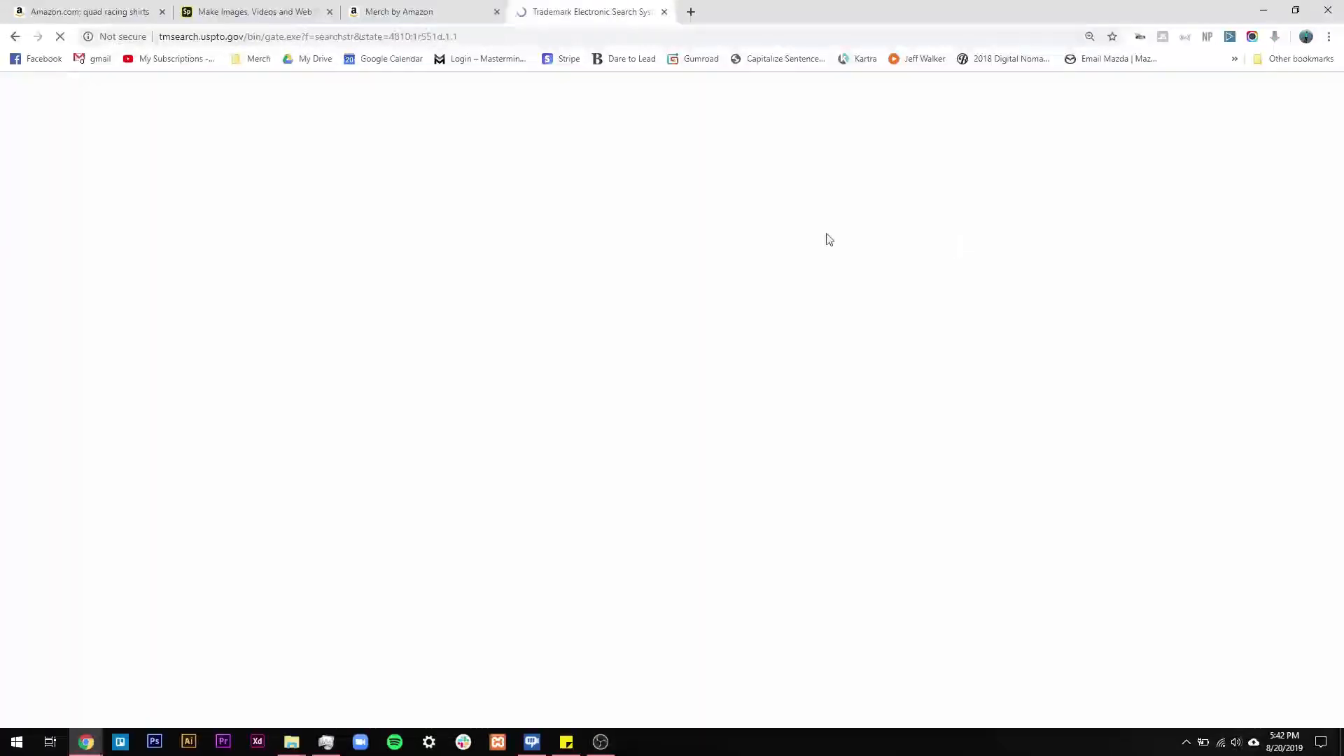
left_click_drag(31, 160, 581, 168)
left_click(608, 189)
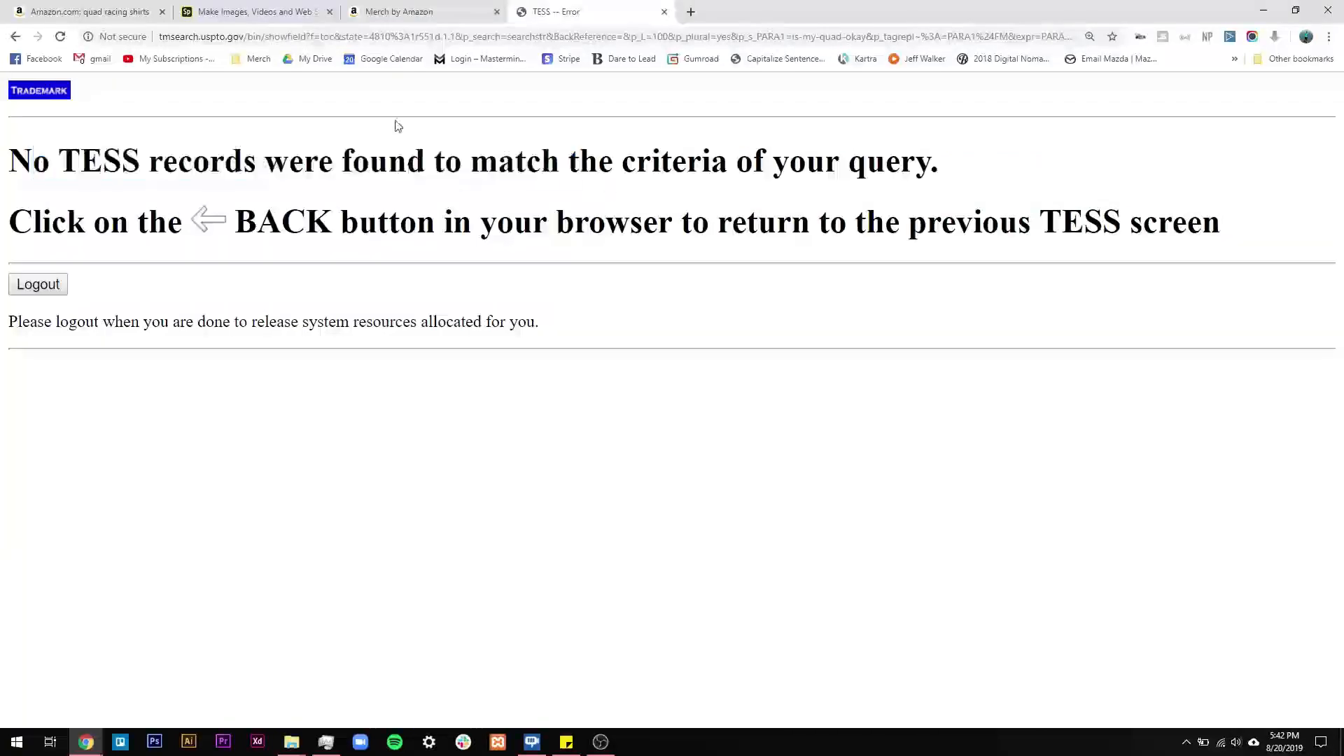
Return to the Amazon quad racing shirt results and compare the layouts of the existing designs
left_click(392, 11)
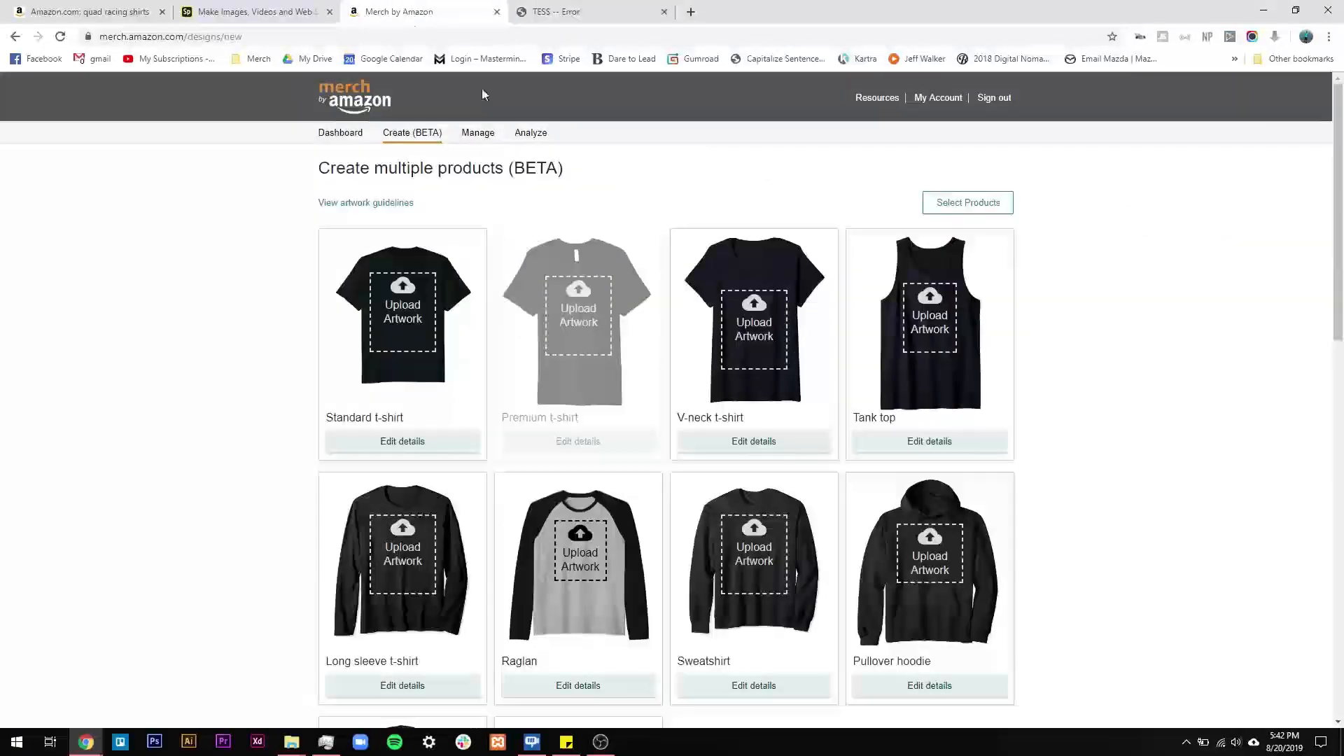
left_click(296, 8)
left_click(91, 11)
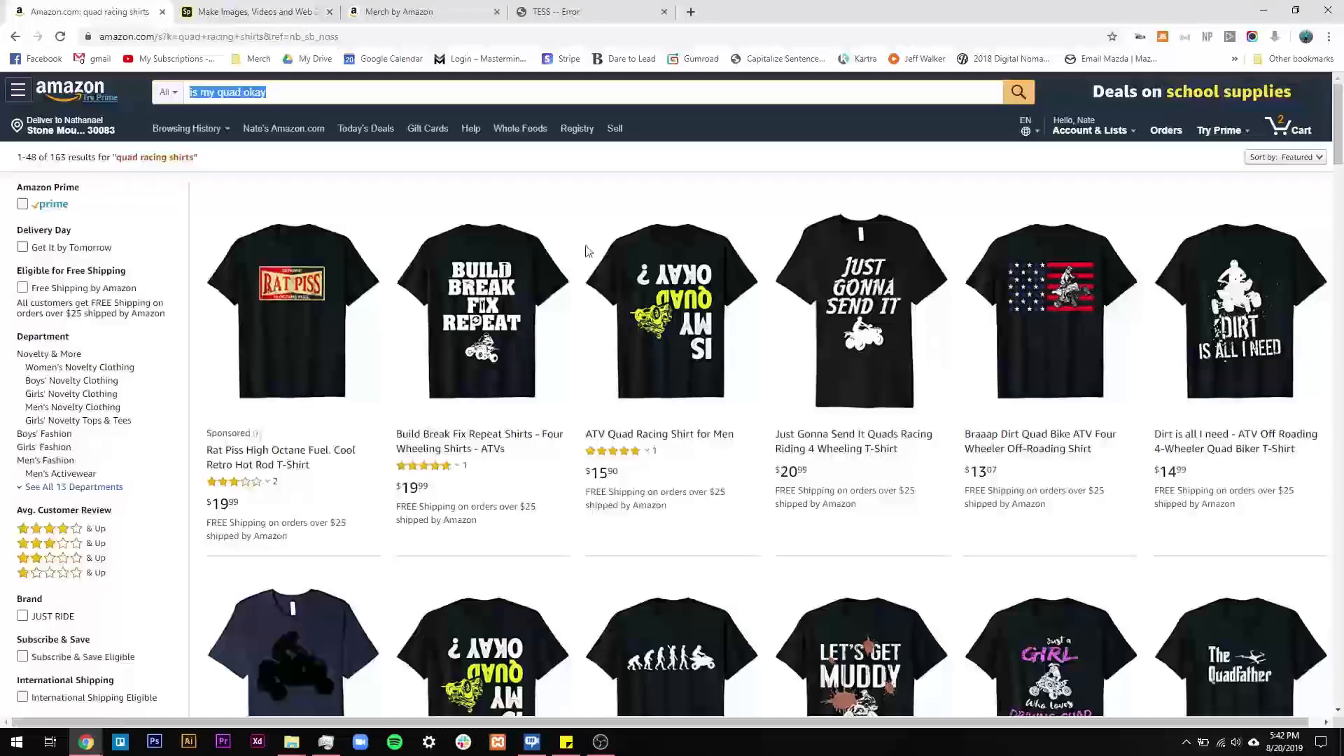
left_click(244, 94)
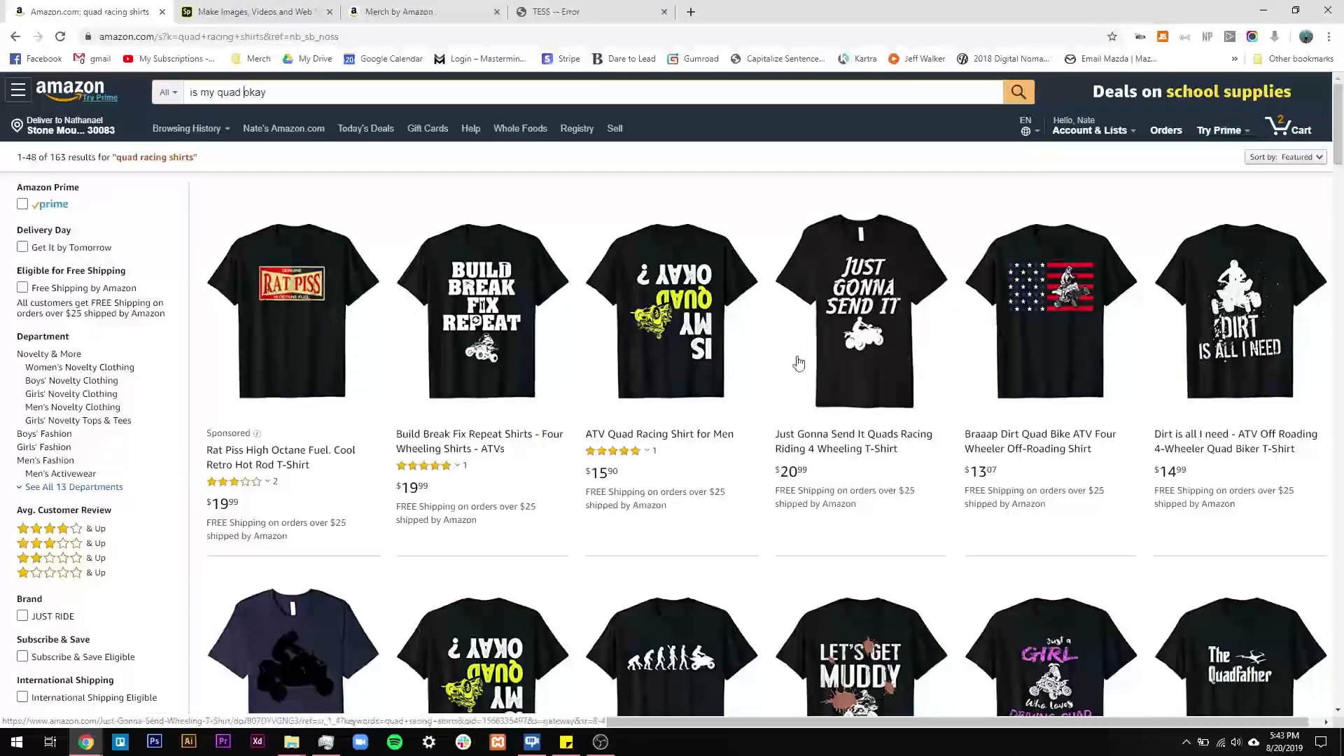
scroll(866, 299, "down", 1)
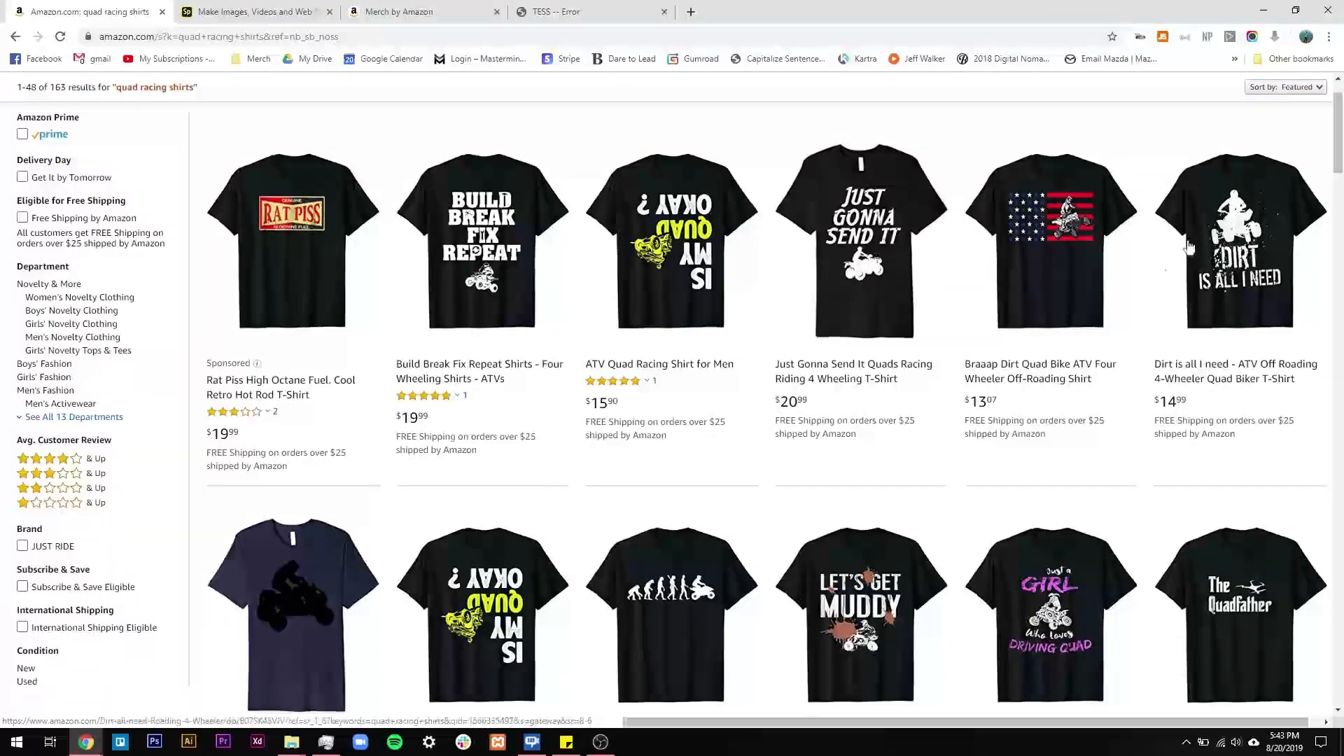
scroll(501, 594, "down", 1)
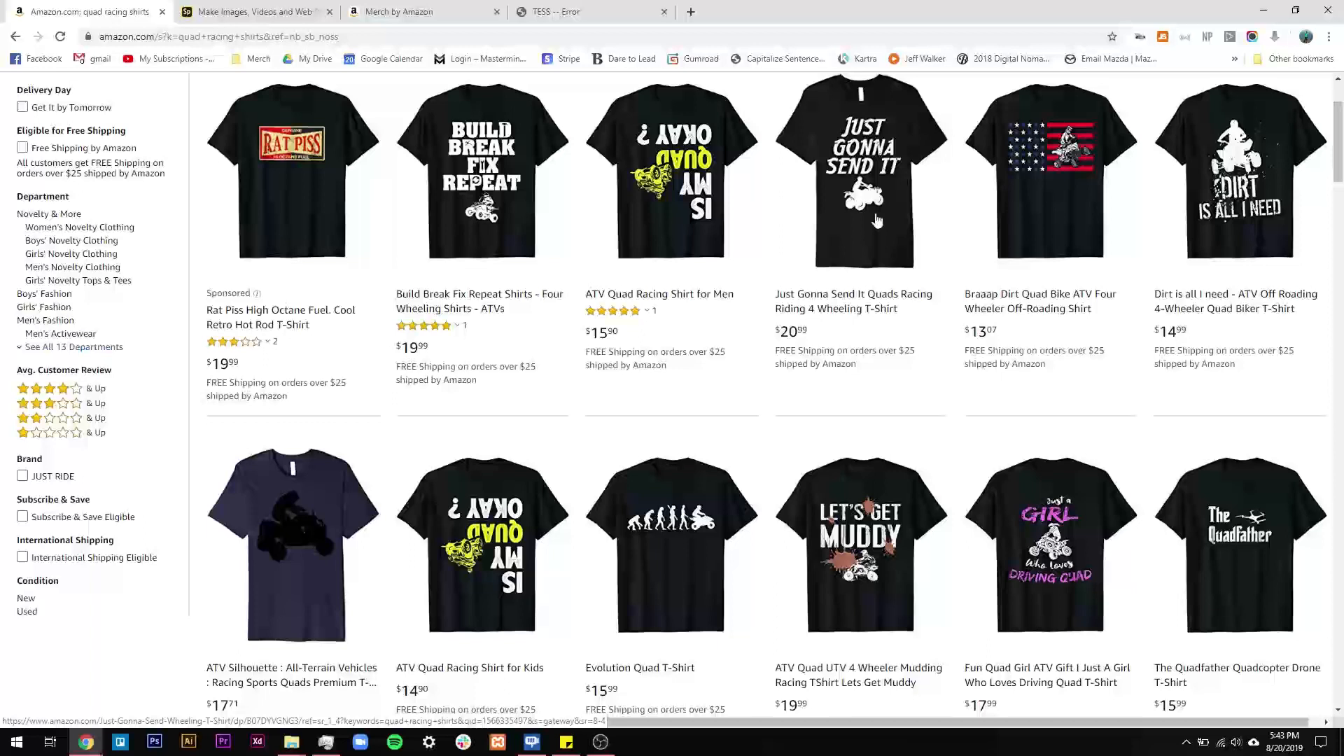
scroll(825, 266, "up", 2)
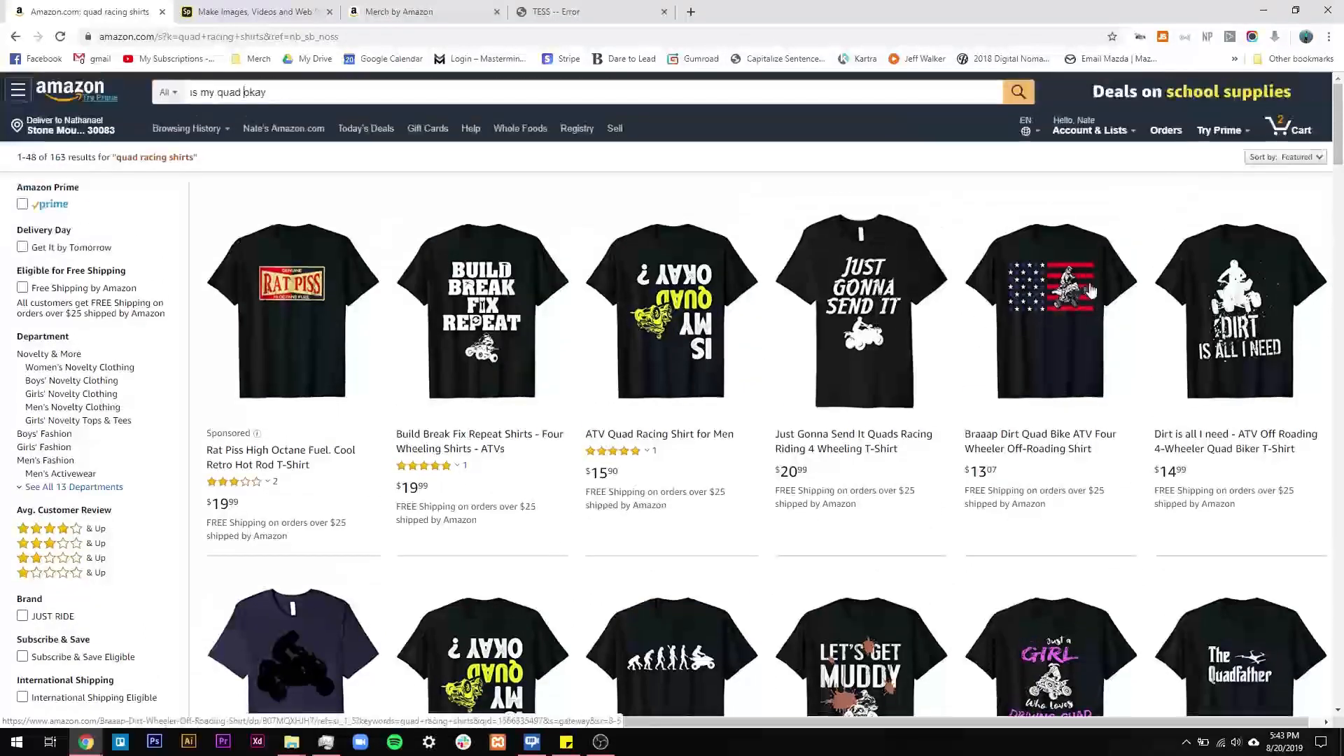
scroll(1067, 350, "down", 1)
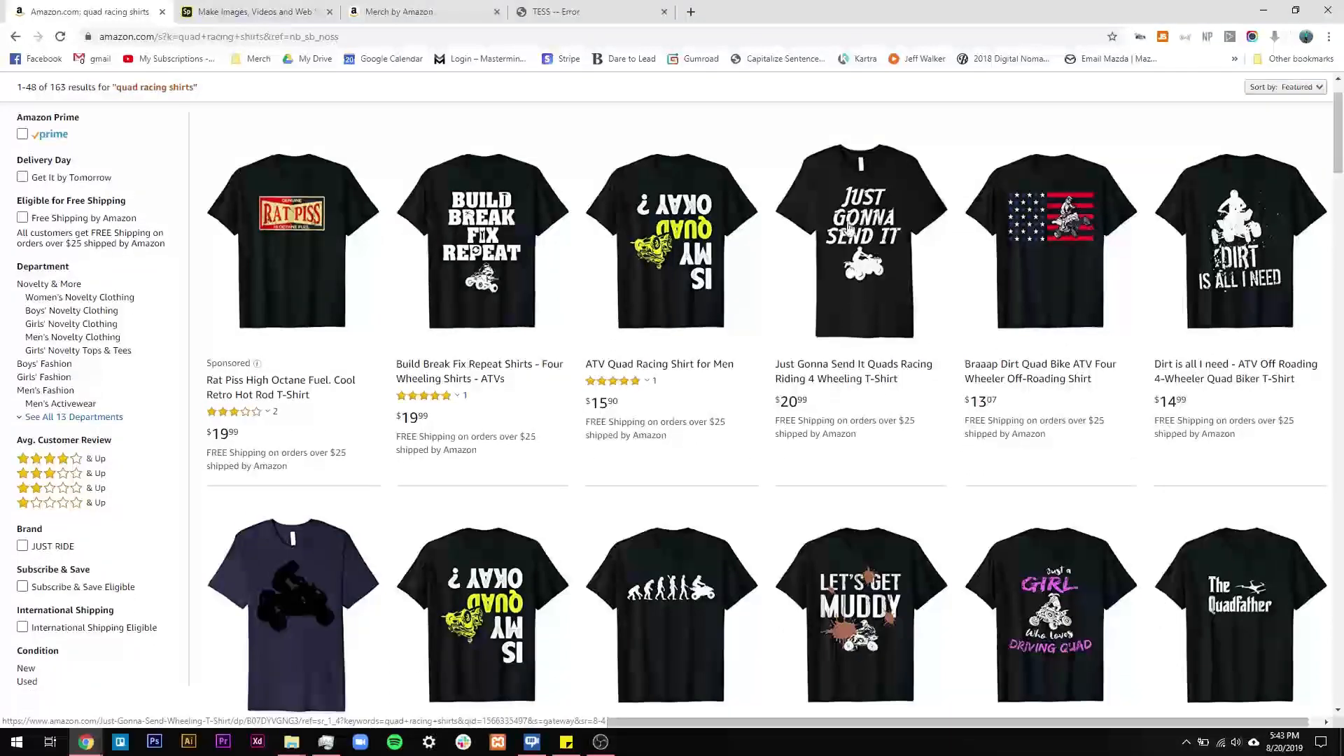
scroll(915, 558, "down", 1)
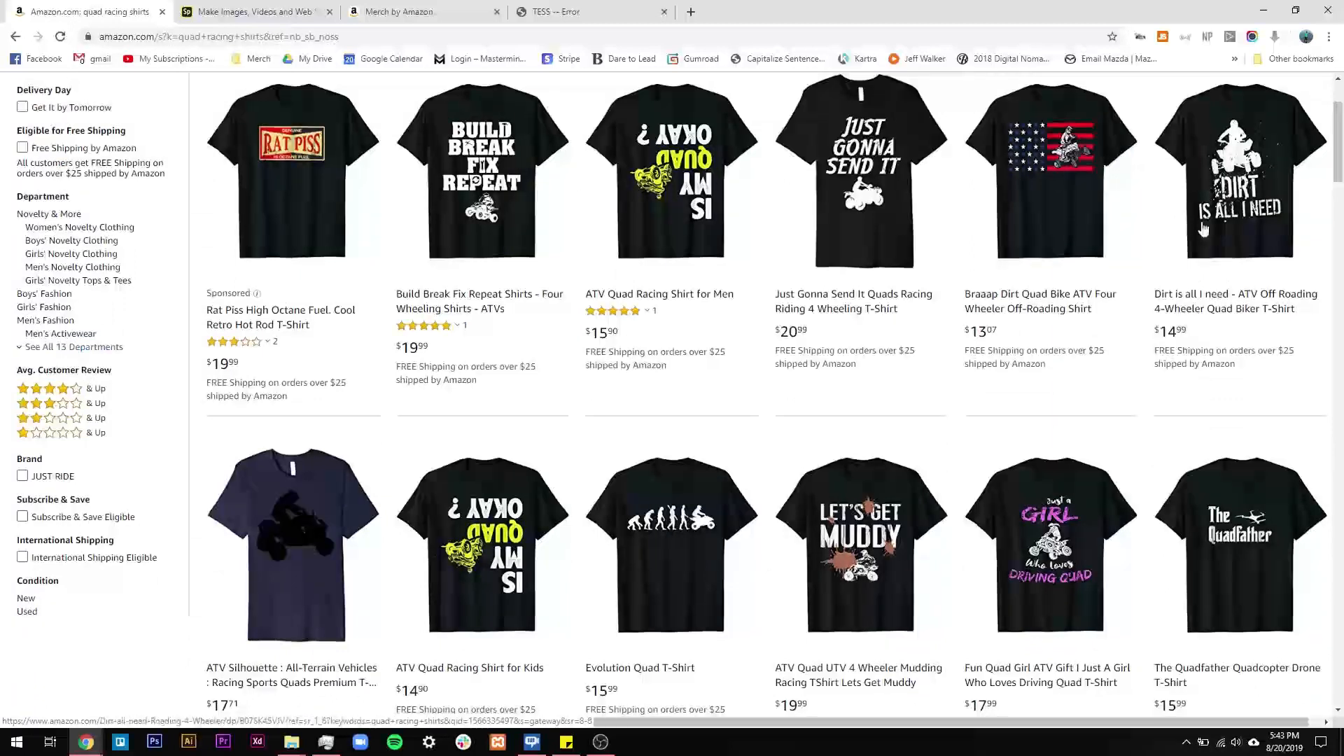
scroll(881, 179, "up", 1)
scroll(881, 180, "up", 1)
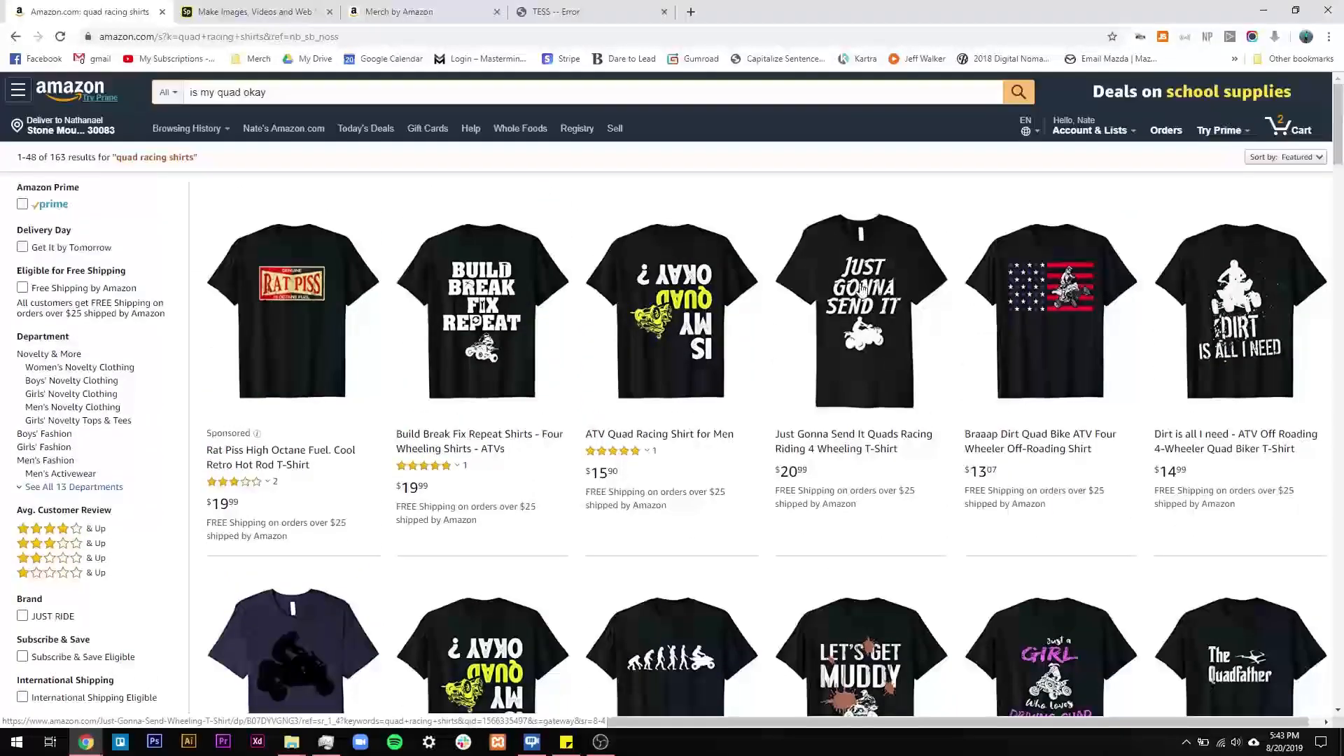
Switch to Adobe Spark and start a new post from scratch
key("ctrl+Tab")
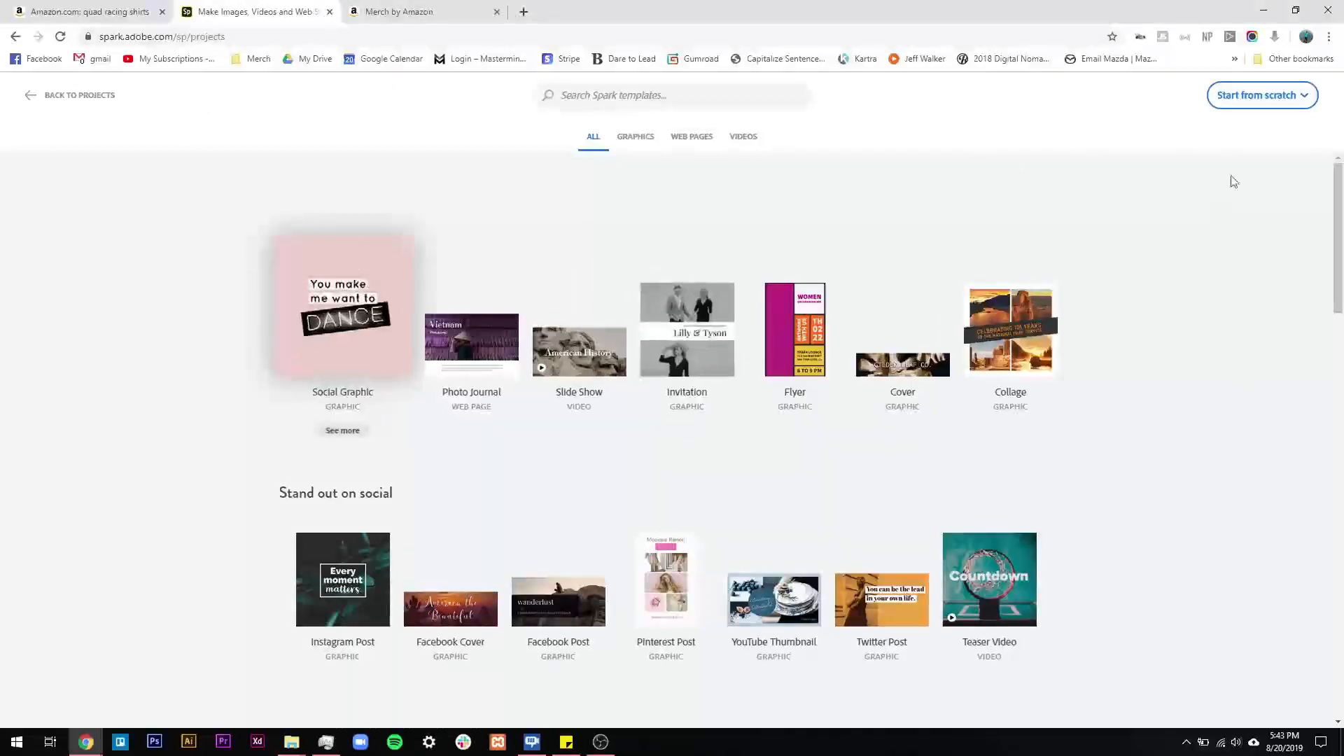
left_click(1291, 106)
left_click(1245, 129)
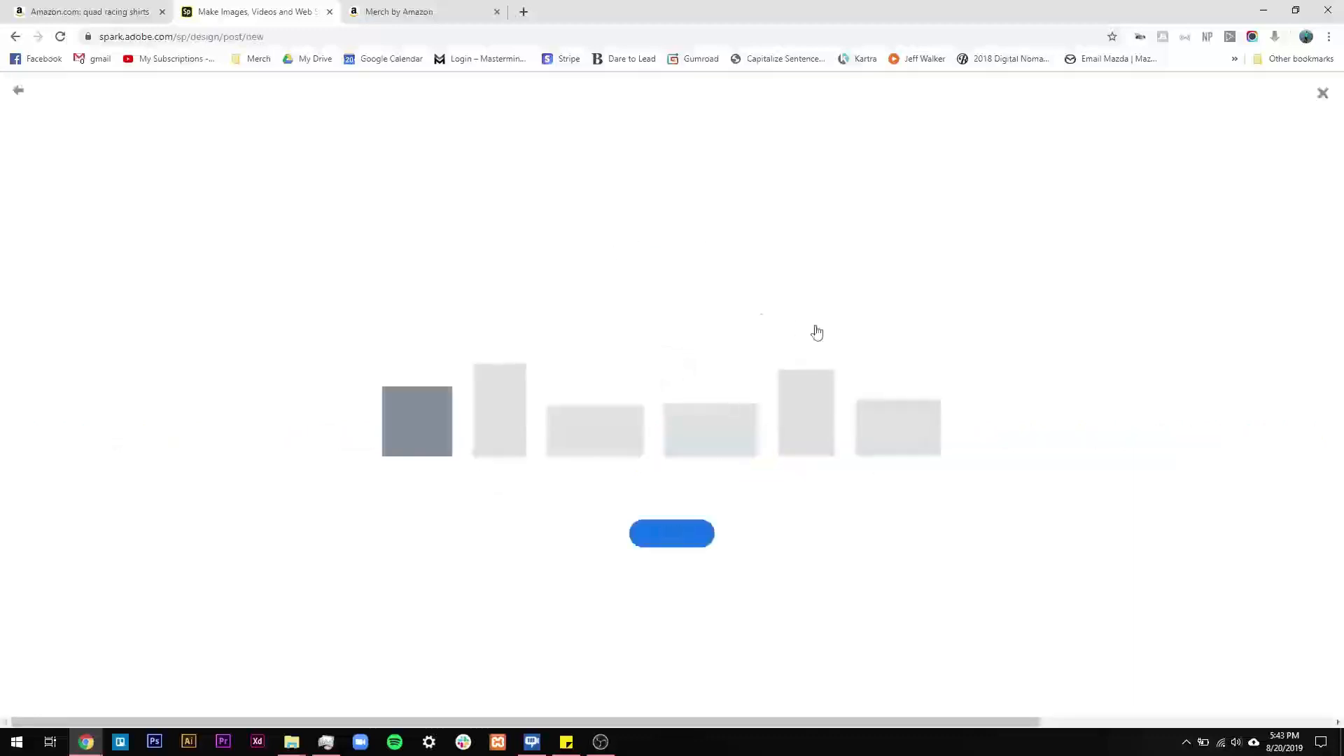
Give the post a custom size of 4500 by 5400 px and skip choosing photos
left_click(885, 325)
left_click(508, 438)
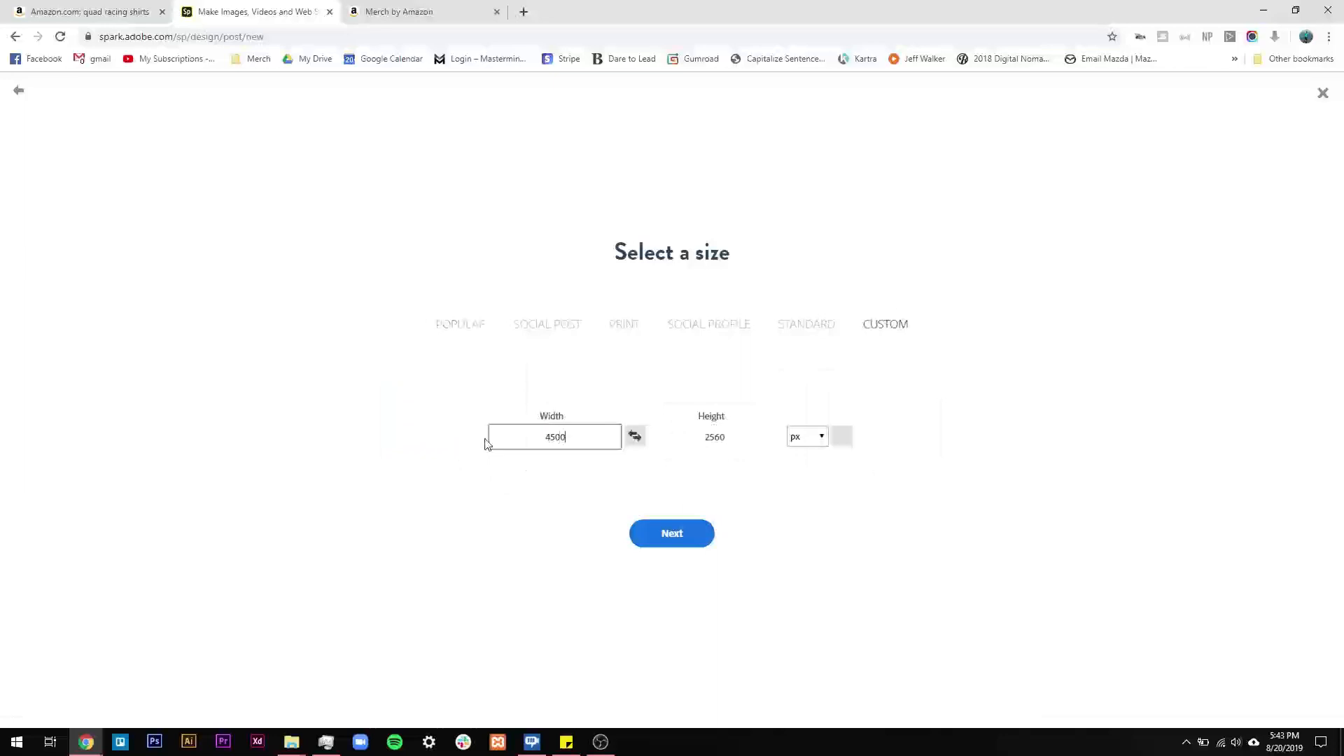
left_click(732, 436)
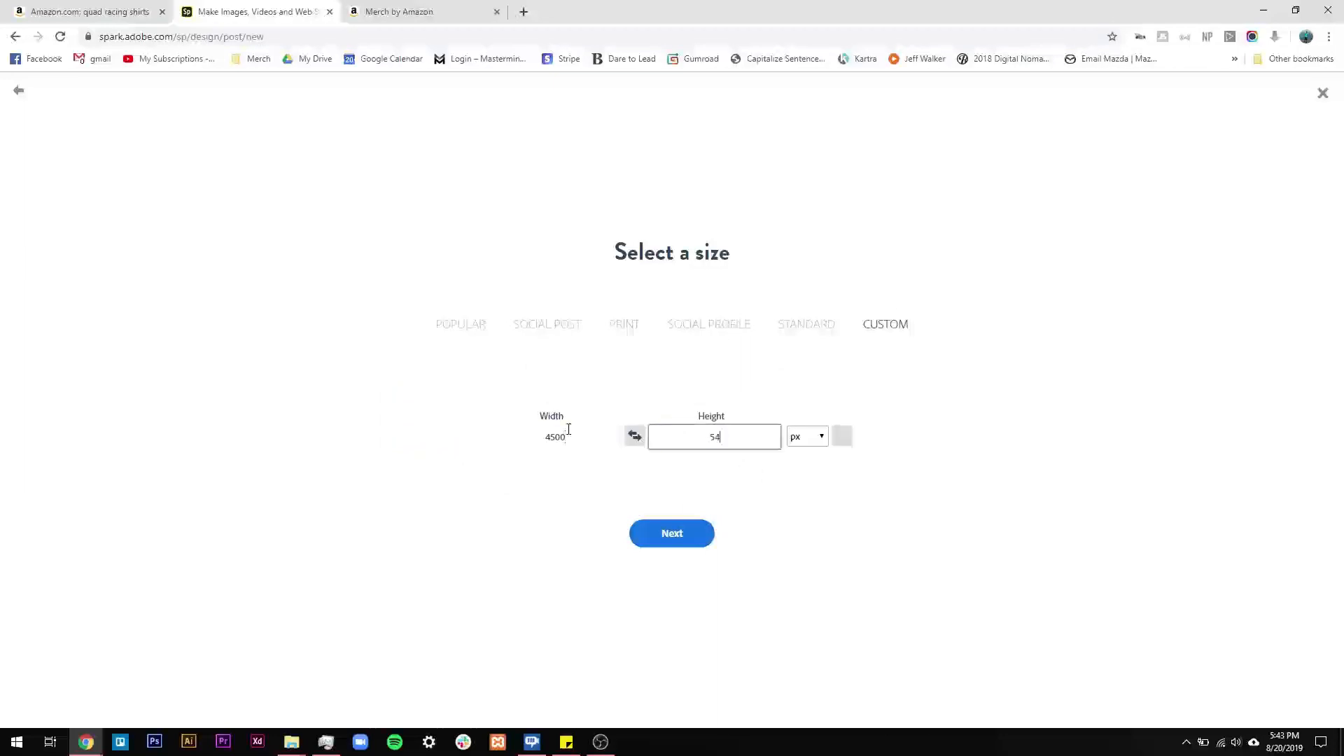
type("5400")
left_click(666, 538)
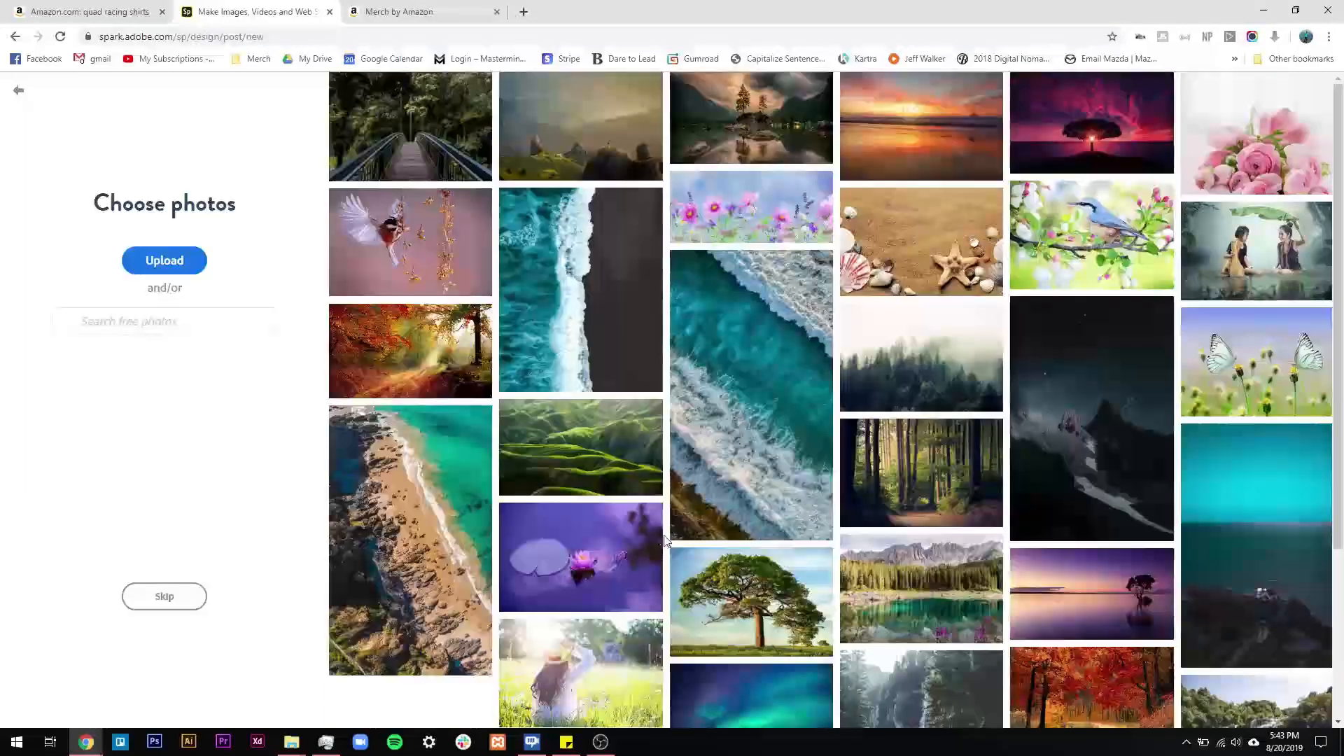
left_click(163, 595)
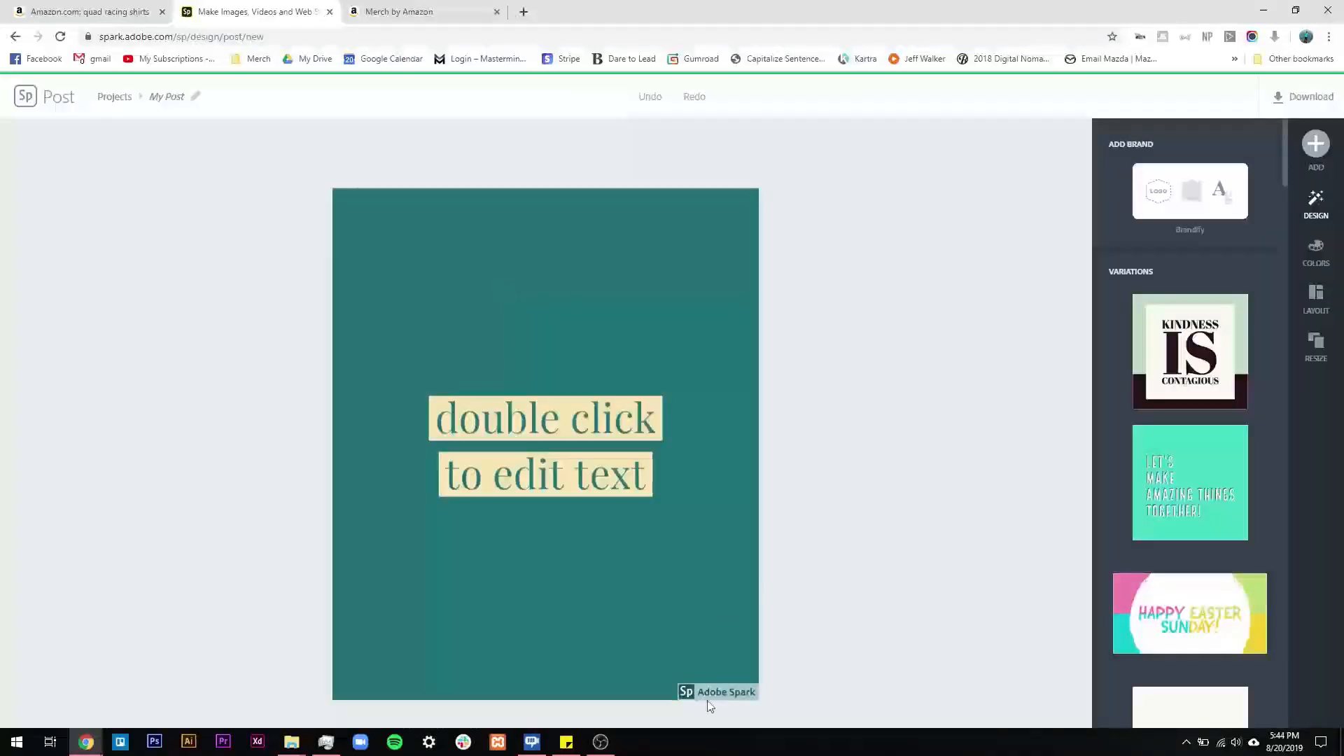
Remove the Adobe Spark watermark once from this post, staying on the free Starter Plan
mouse_move(709, 699)
left_click(707, 657)
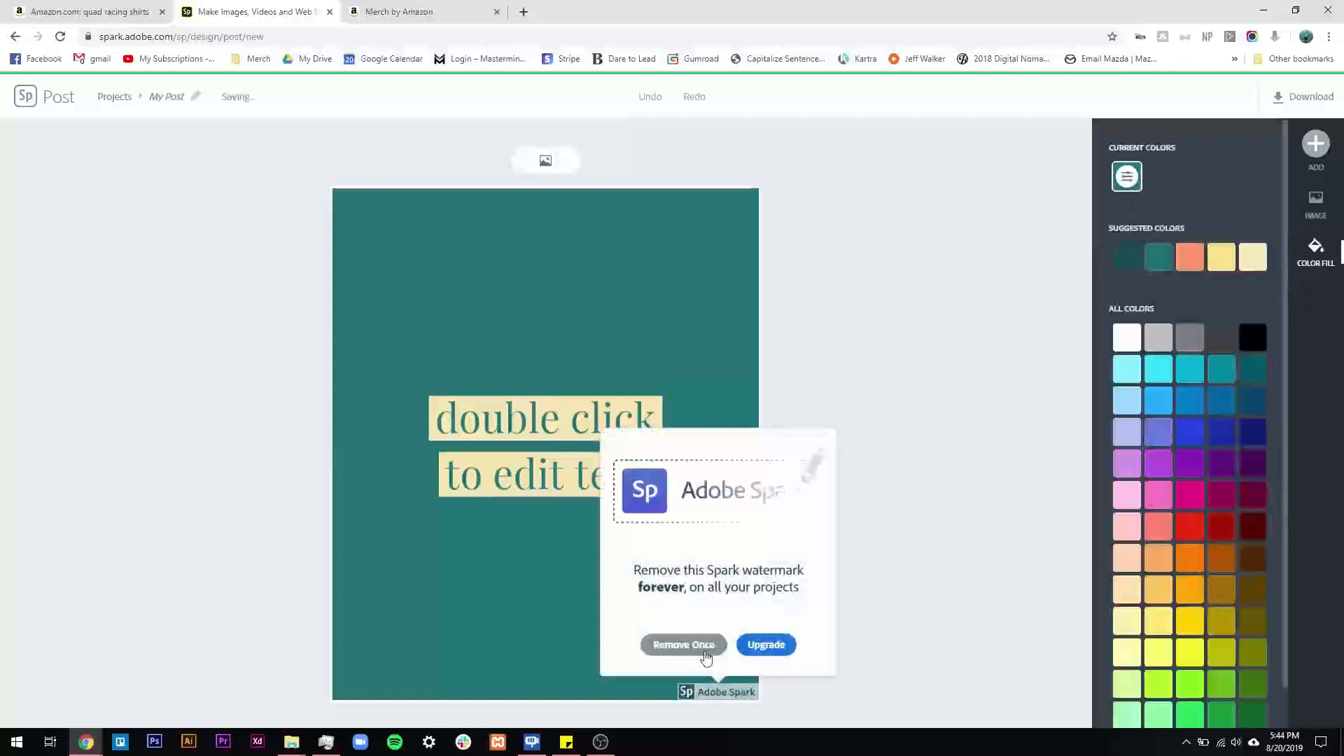
left_click(706, 656)
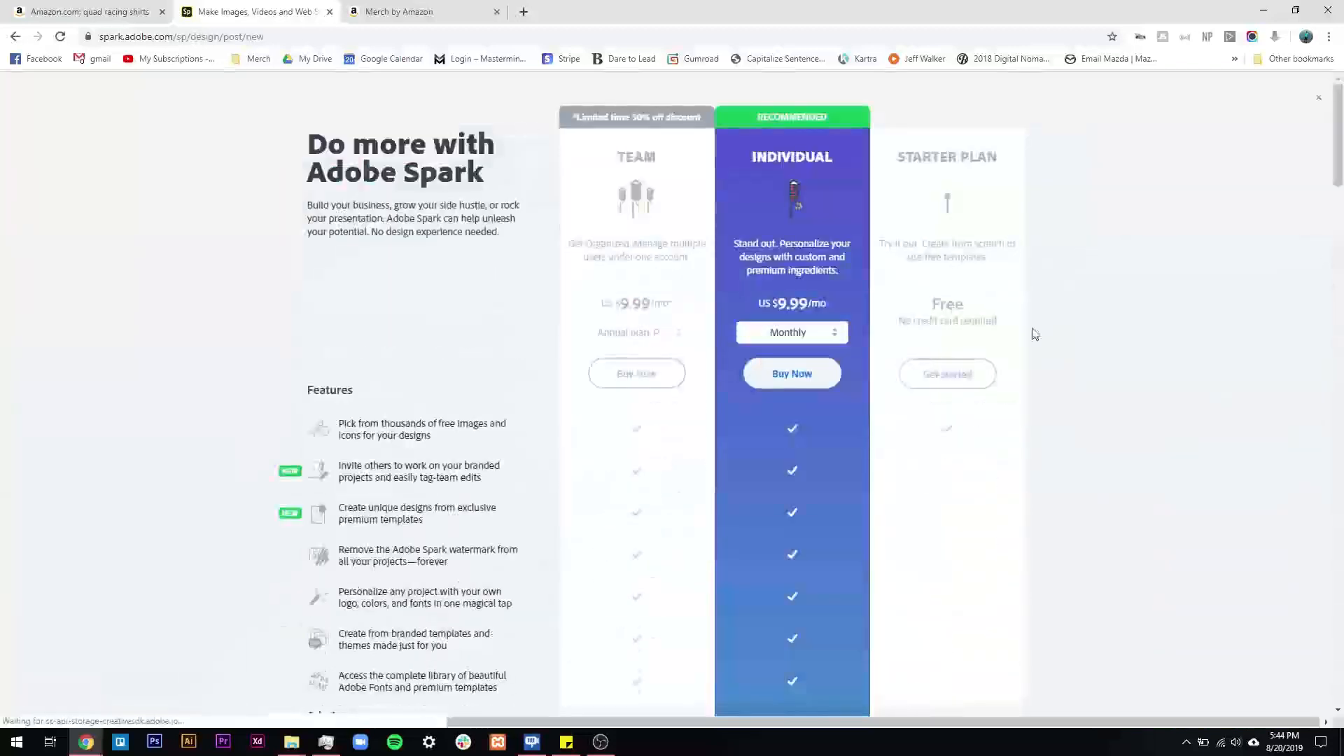
left_click(948, 375)
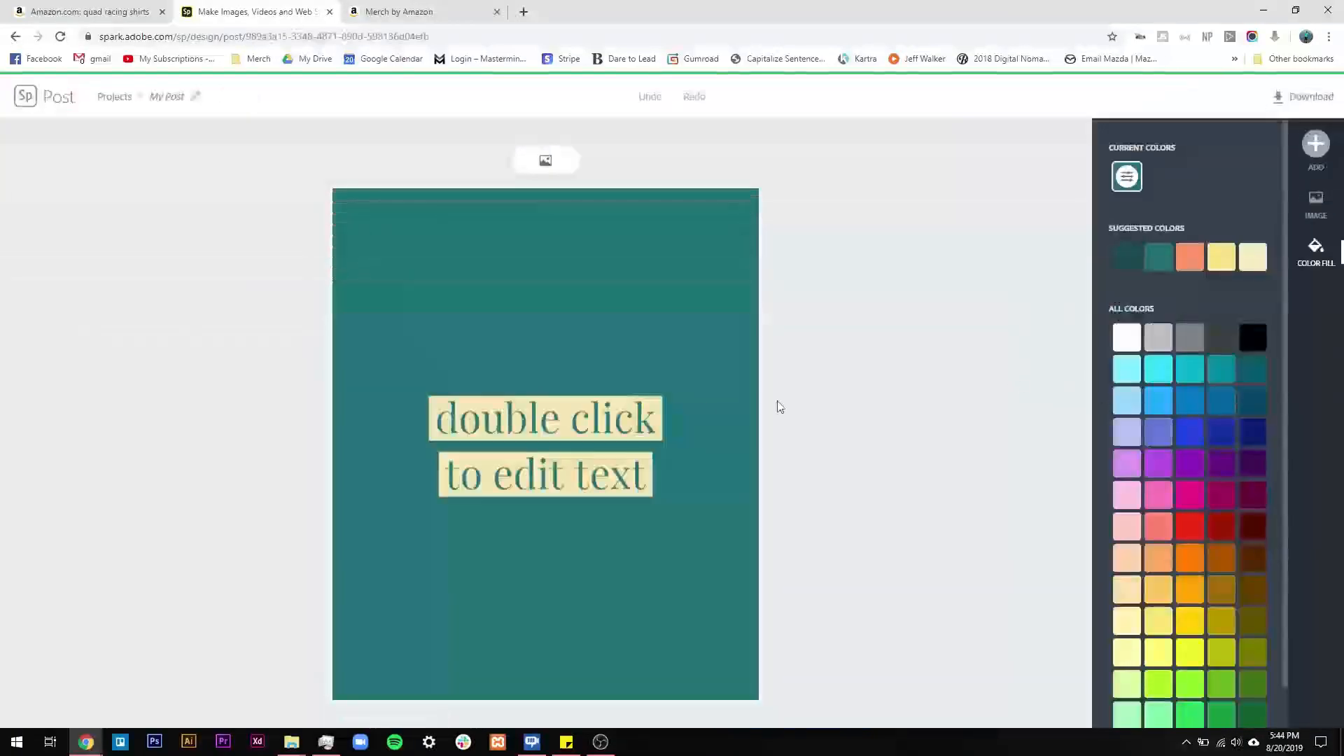
Replace the placeholder text with "Is My Quad Okay", placing each word on its own line
double_click(589, 420)
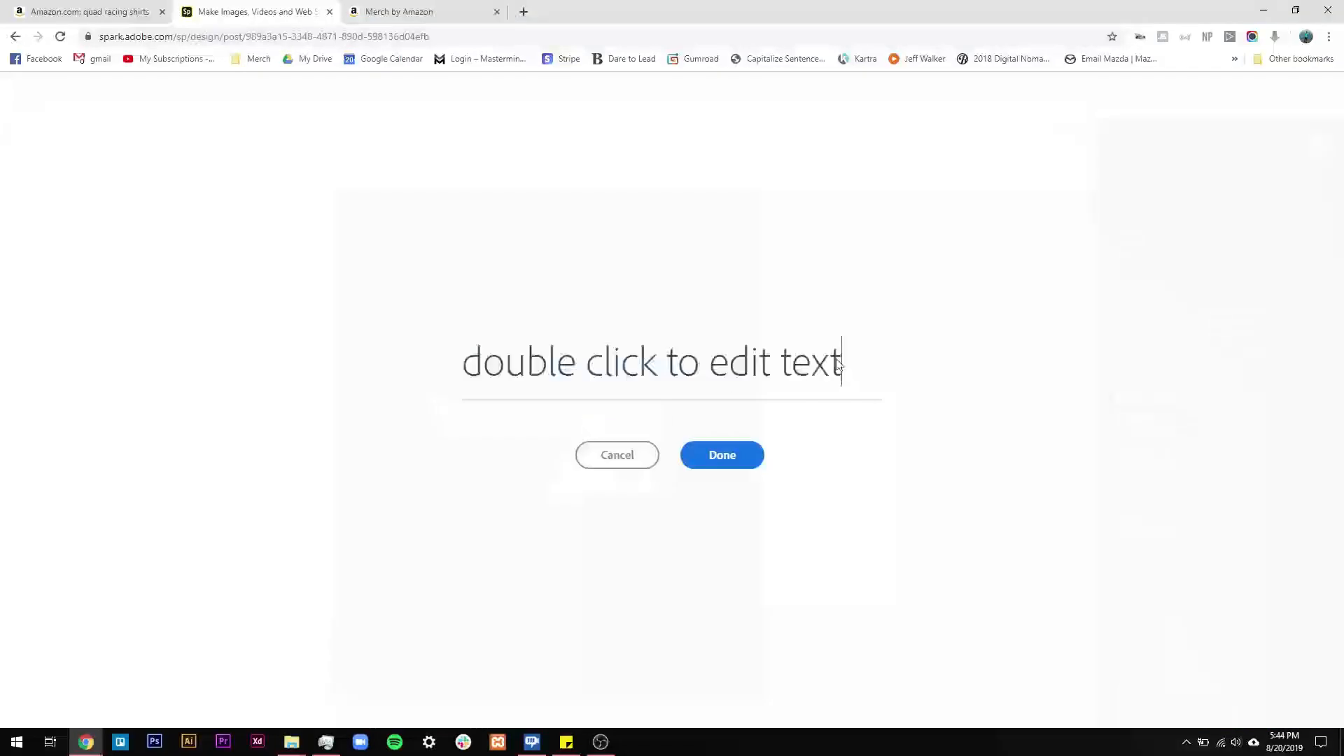
left_click_drag(837, 362, 387, 360)
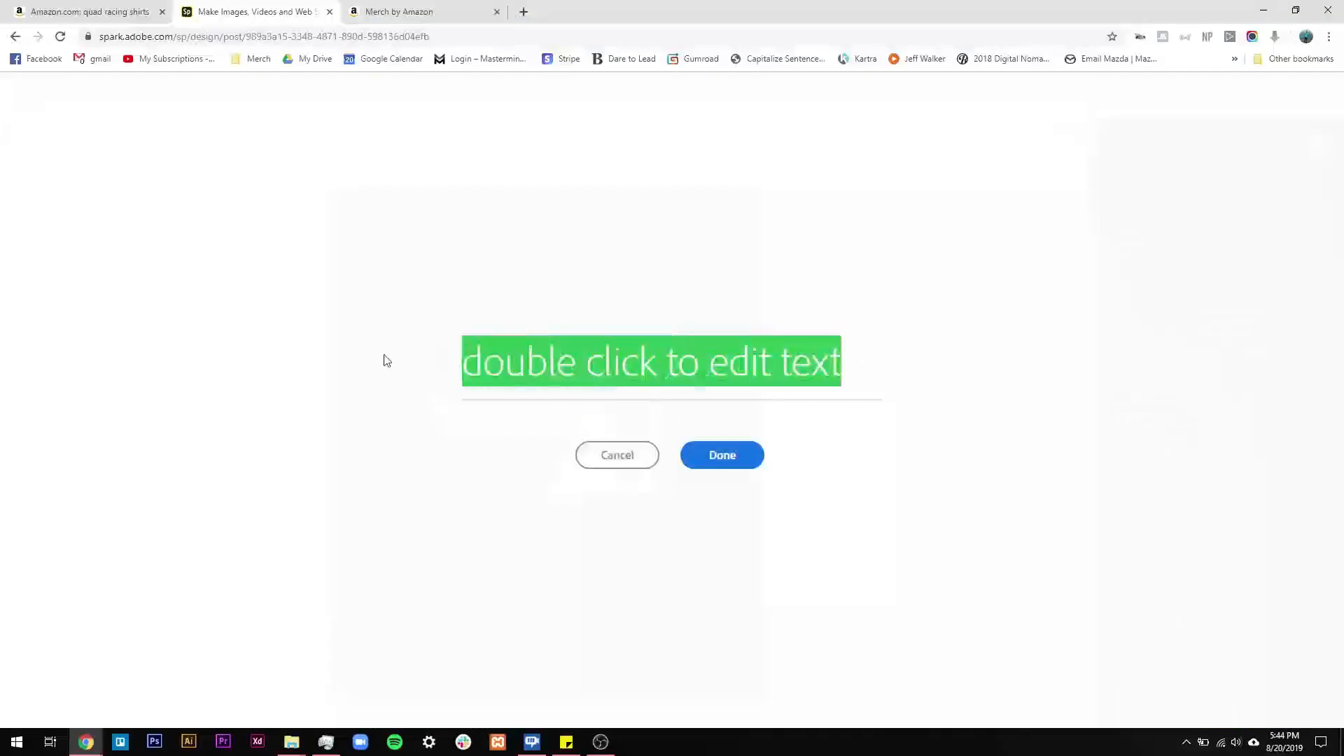
type("Is My Quad Okay")
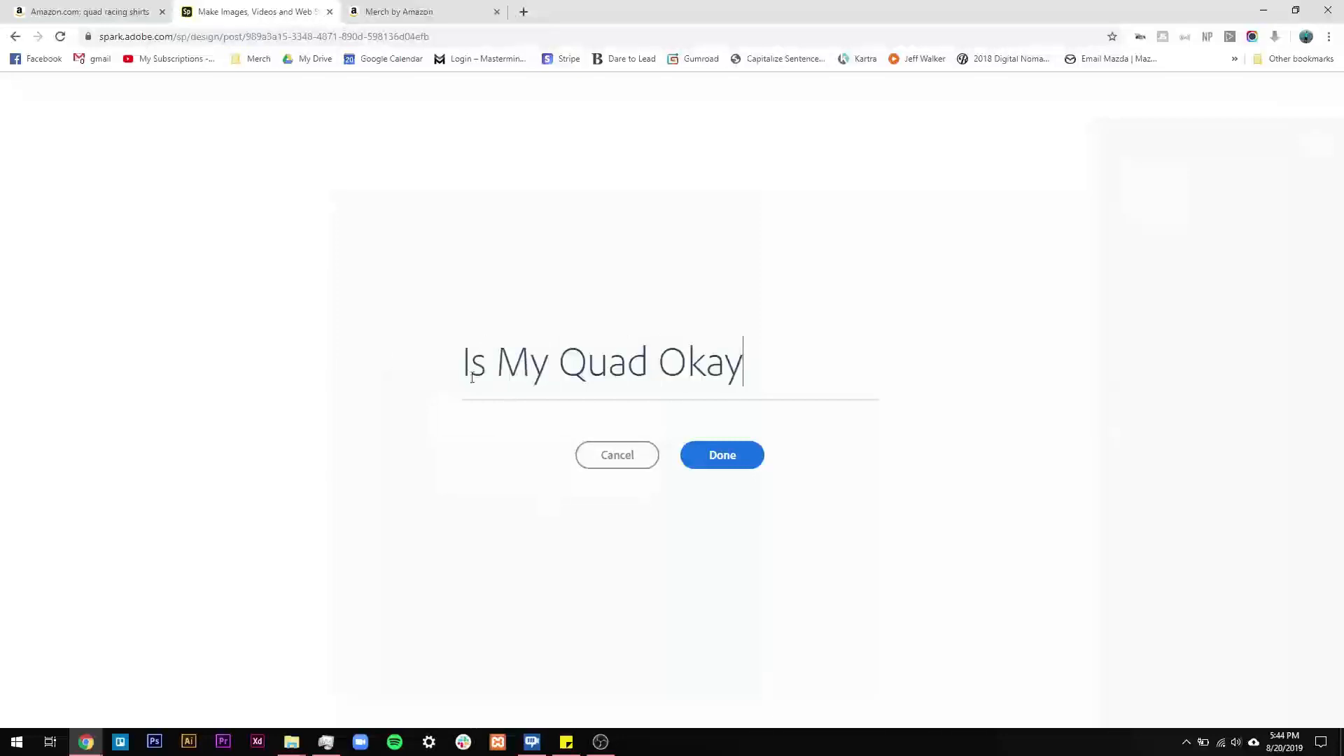
left_click(489, 357)
key("Return")
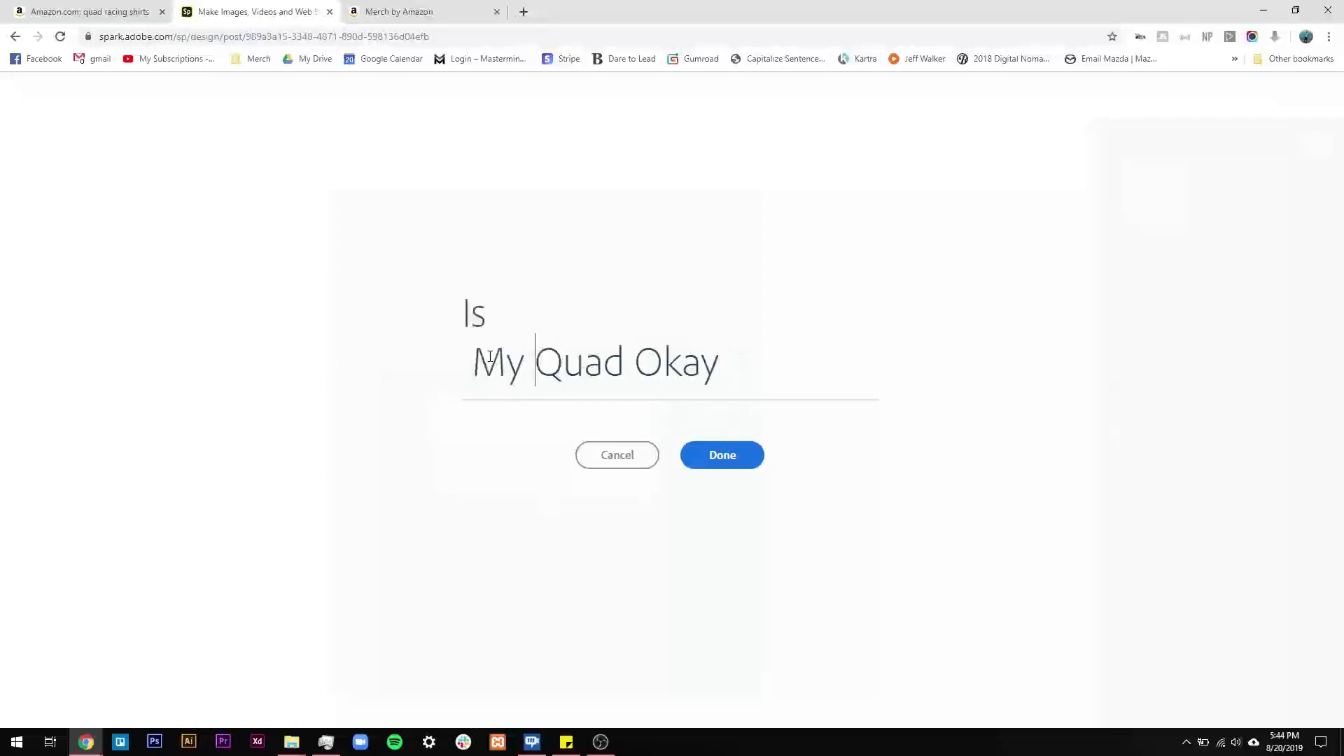
key("Return")
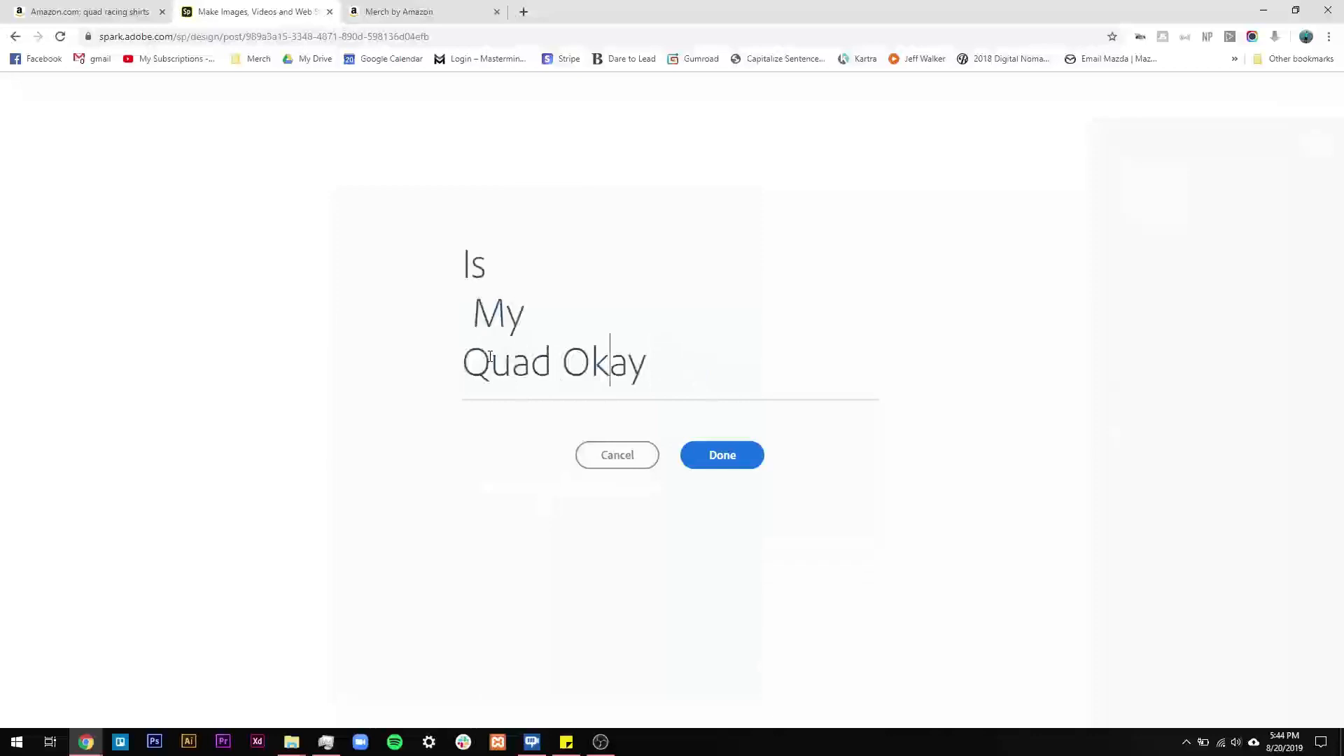
key("BackSpace")
key("Return")
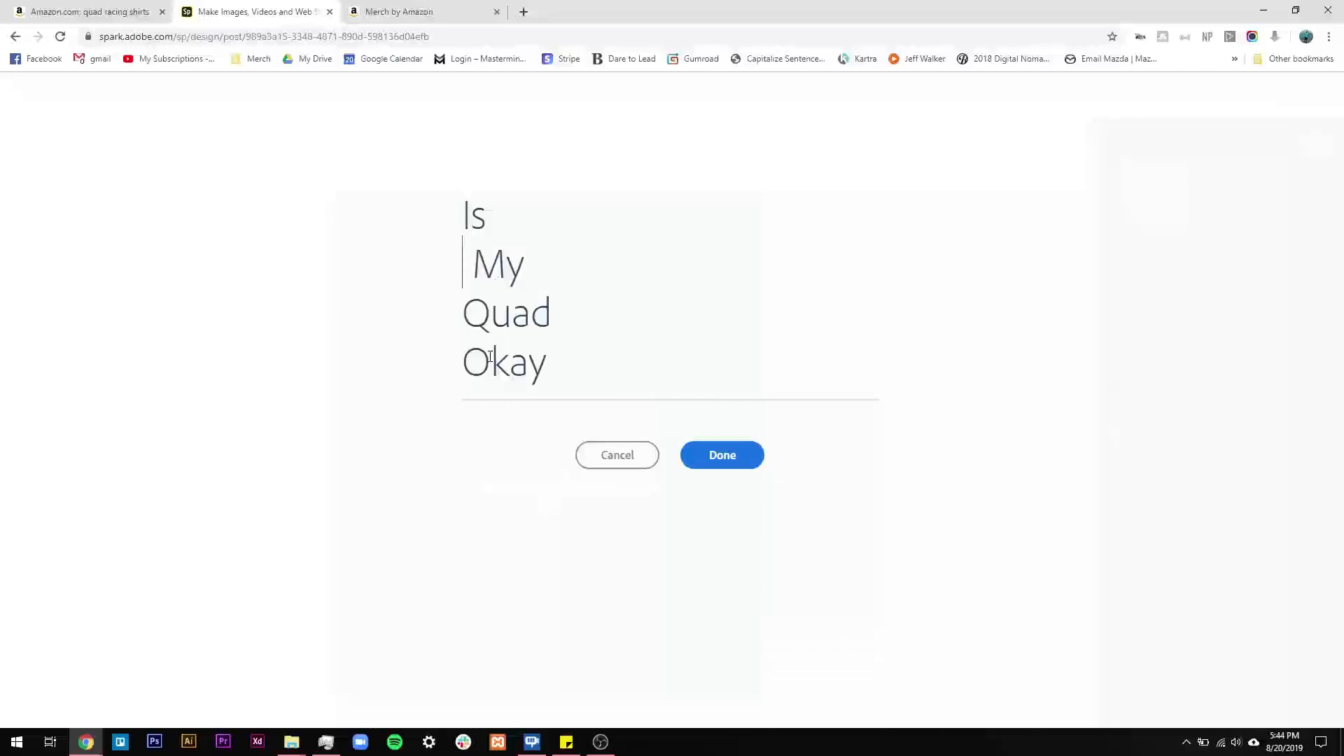
key("Delete")
left_click(709, 458)
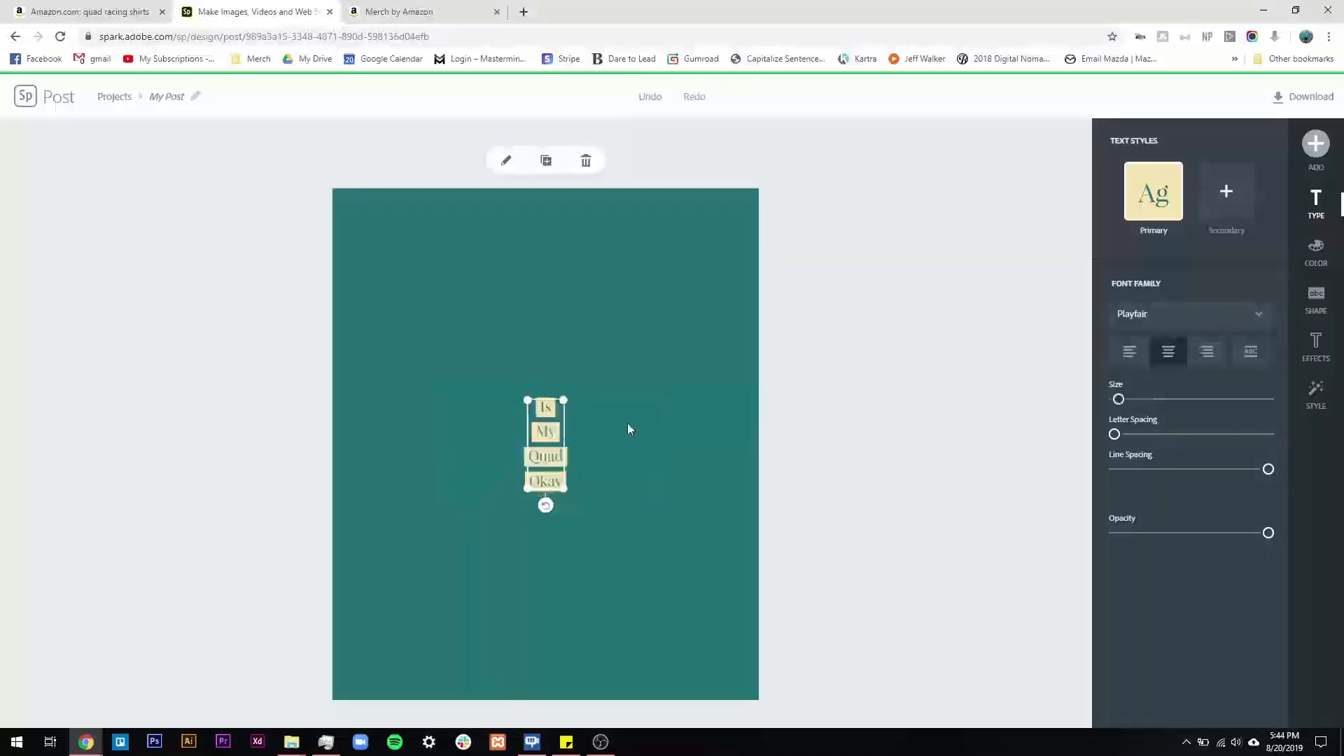
Enlarge and left-align the text block and set its font to Bungee Regular
left_click_drag(563, 488, 593, 618)
left_click(1127, 357)
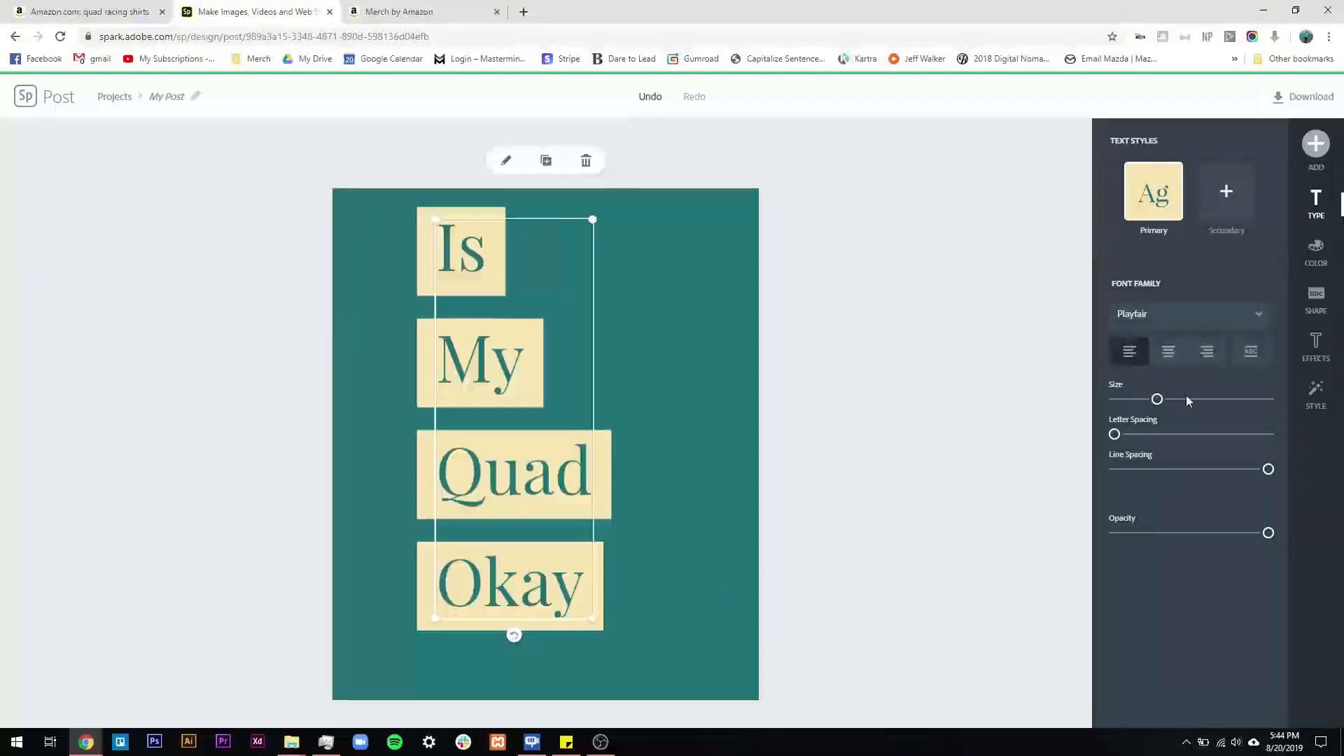
left_click(1186, 323)
scroll(1183, 490, "down", 4)
scroll(1183, 502, "down", 2)
left_click(1114, 476)
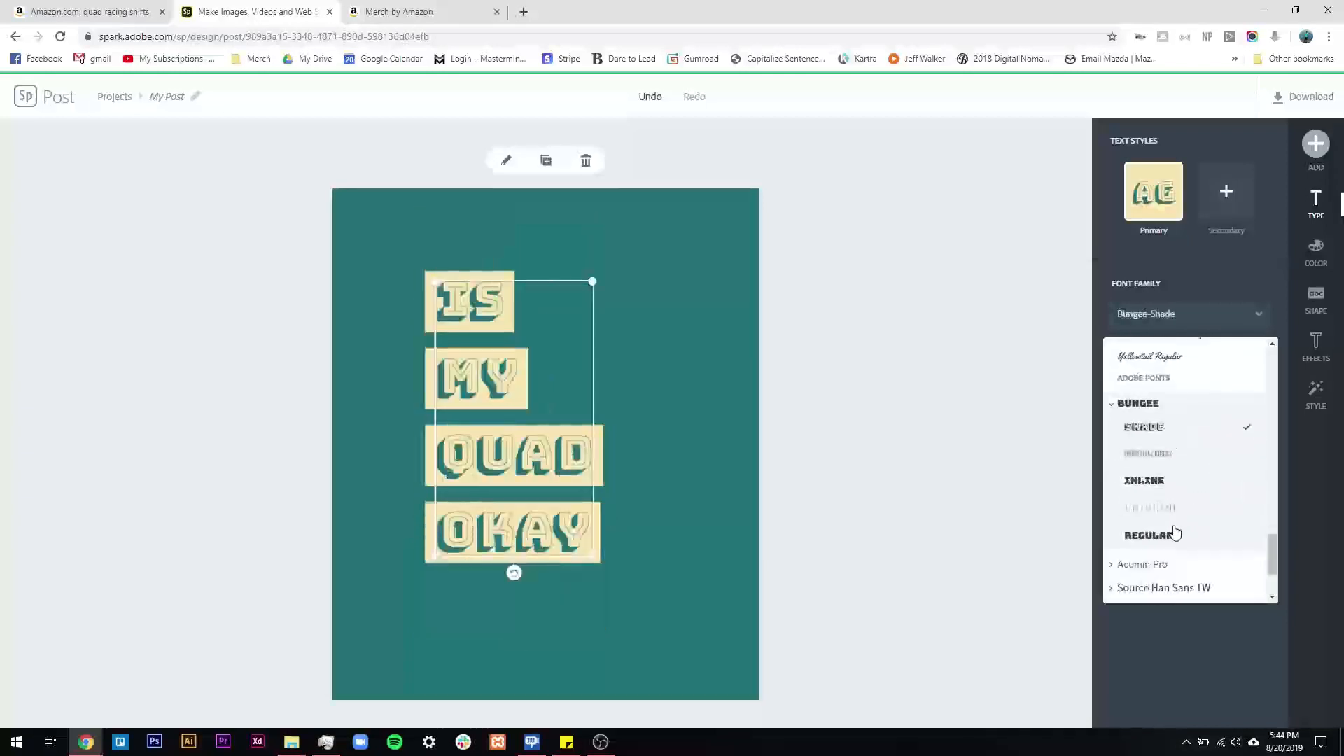
left_click(1170, 536)
Add a question mark after "Okay" at the end of the text
scroll(1170, 536, "up", 6)
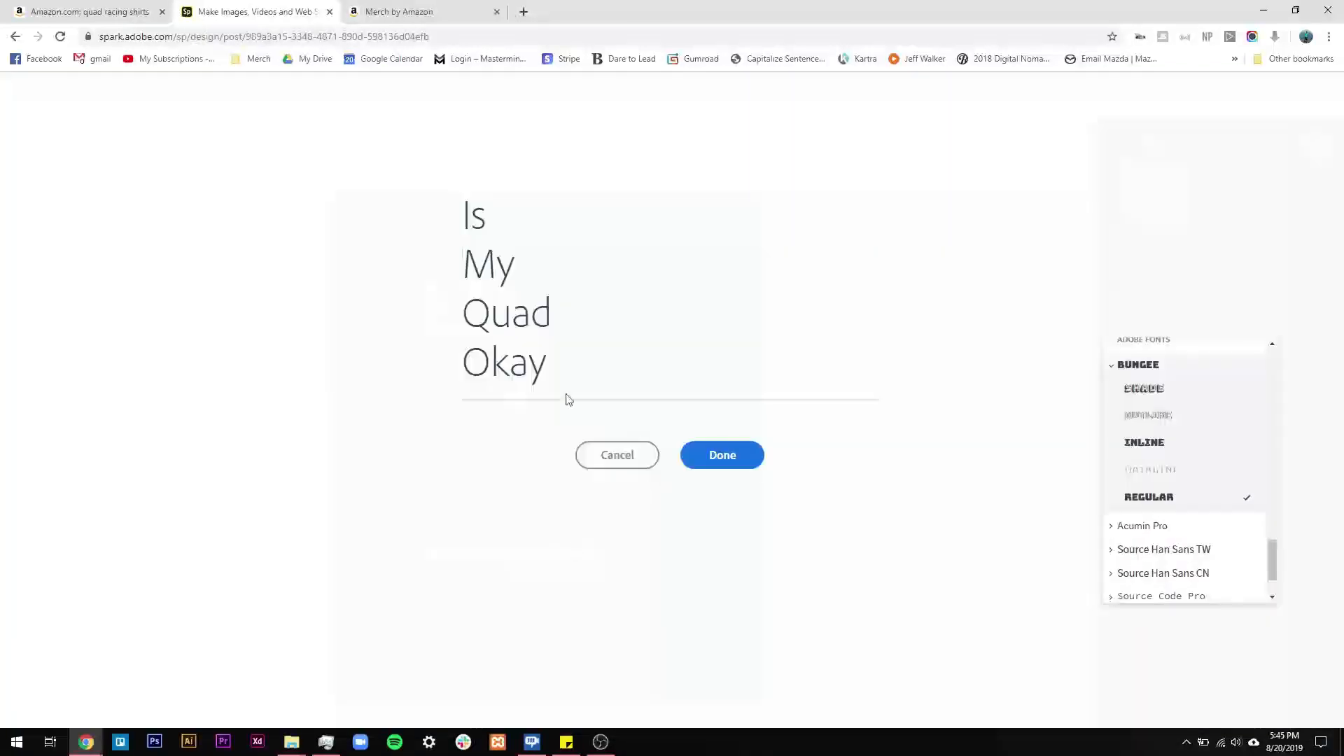
left_click(663, 367)
type("?")
left_click(718, 458)
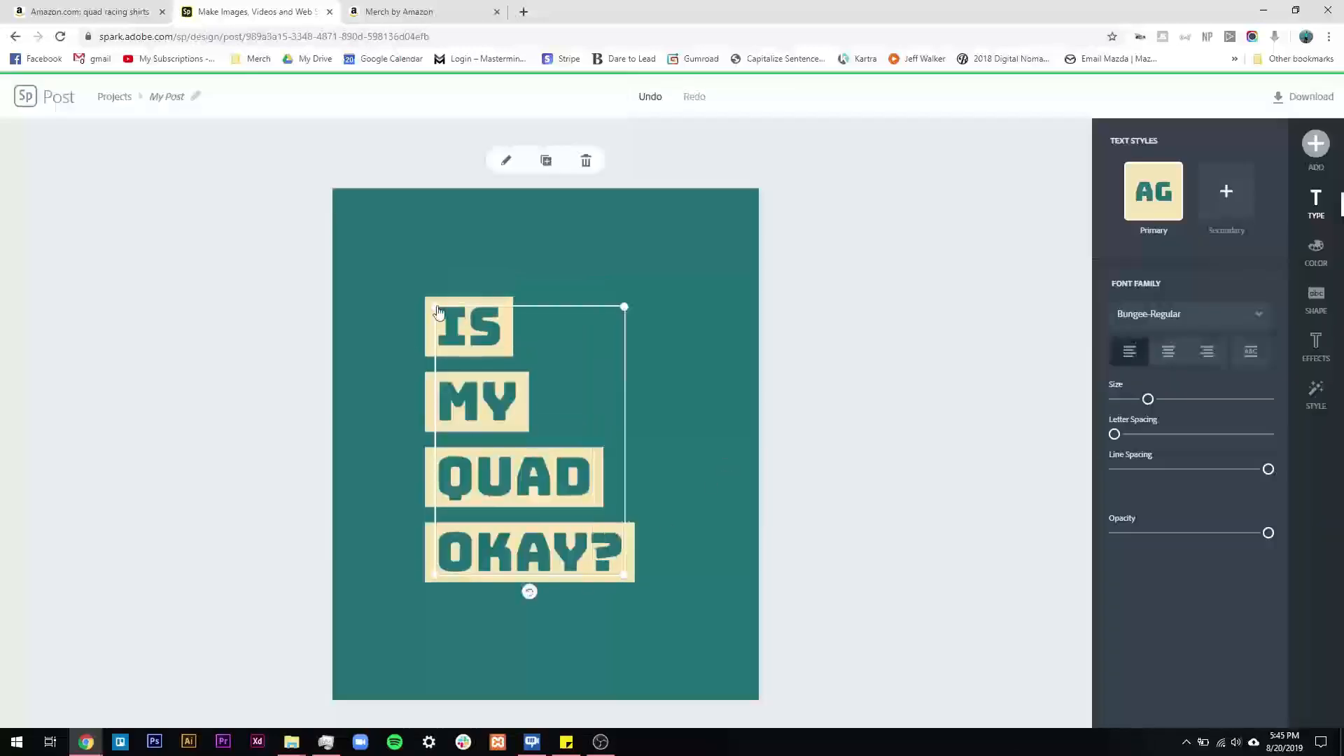
Enlarge the text block further, rotate it upside down and position it in the upper part of the canvas
left_click_drag(438, 311, 368, 217)
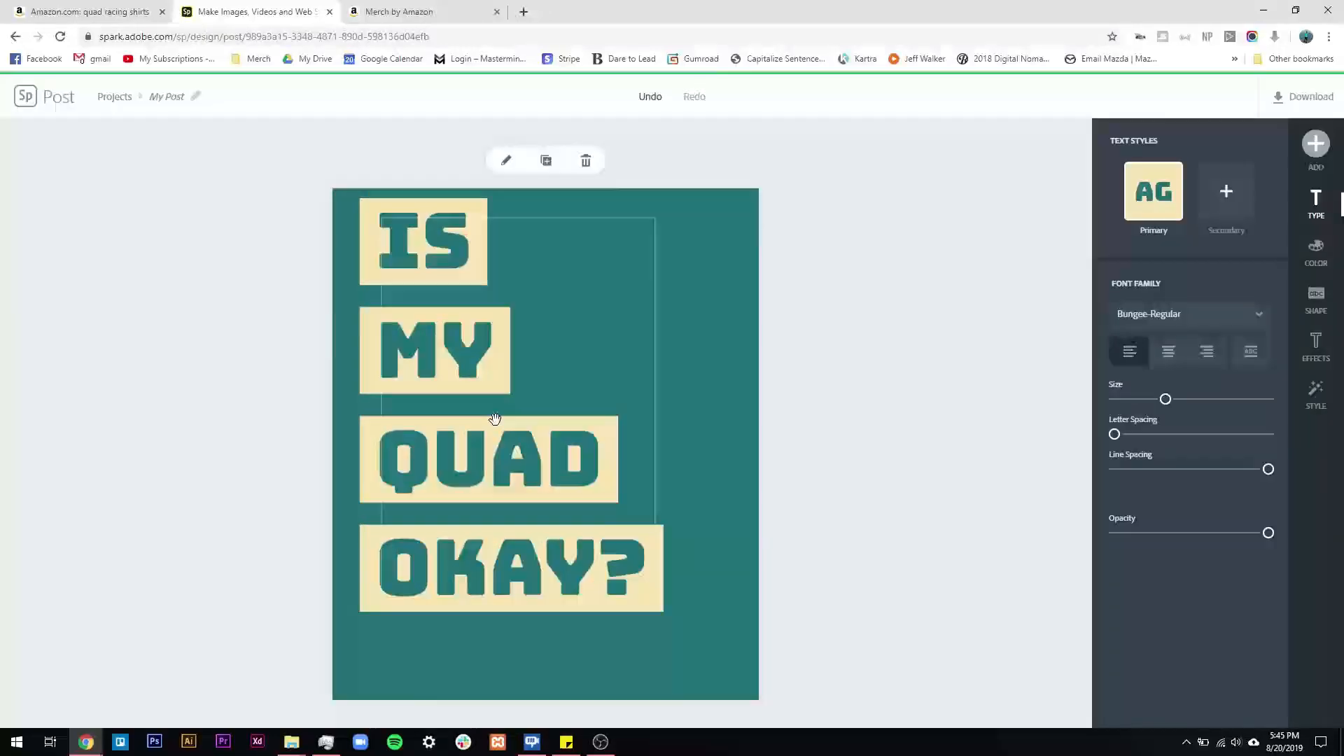
left_click_drag(495, 418, 504, 424)
left_click_drag(519, 624, 548, 273)
left_click_drag(555, 366, 620, 358)
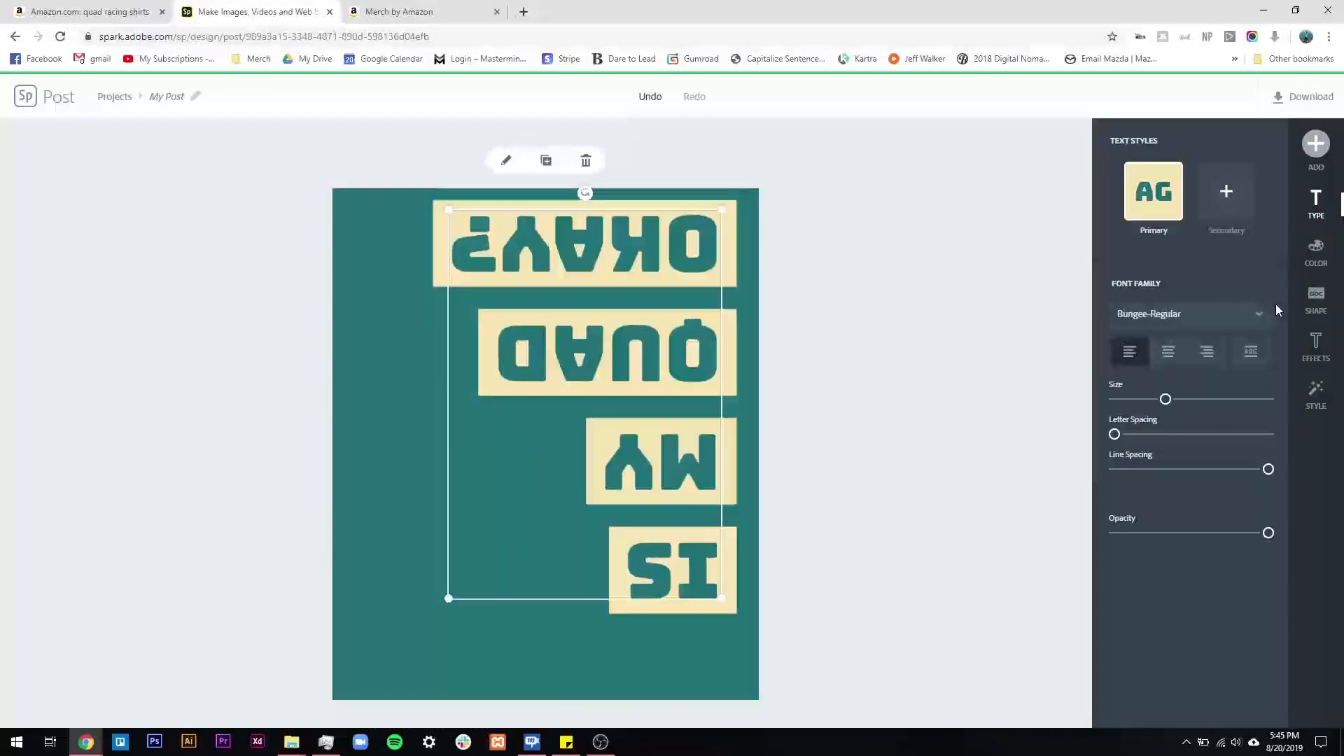
Remove the text's backing shape and recolor the design as white text on a black background
left_click(1316, 299)
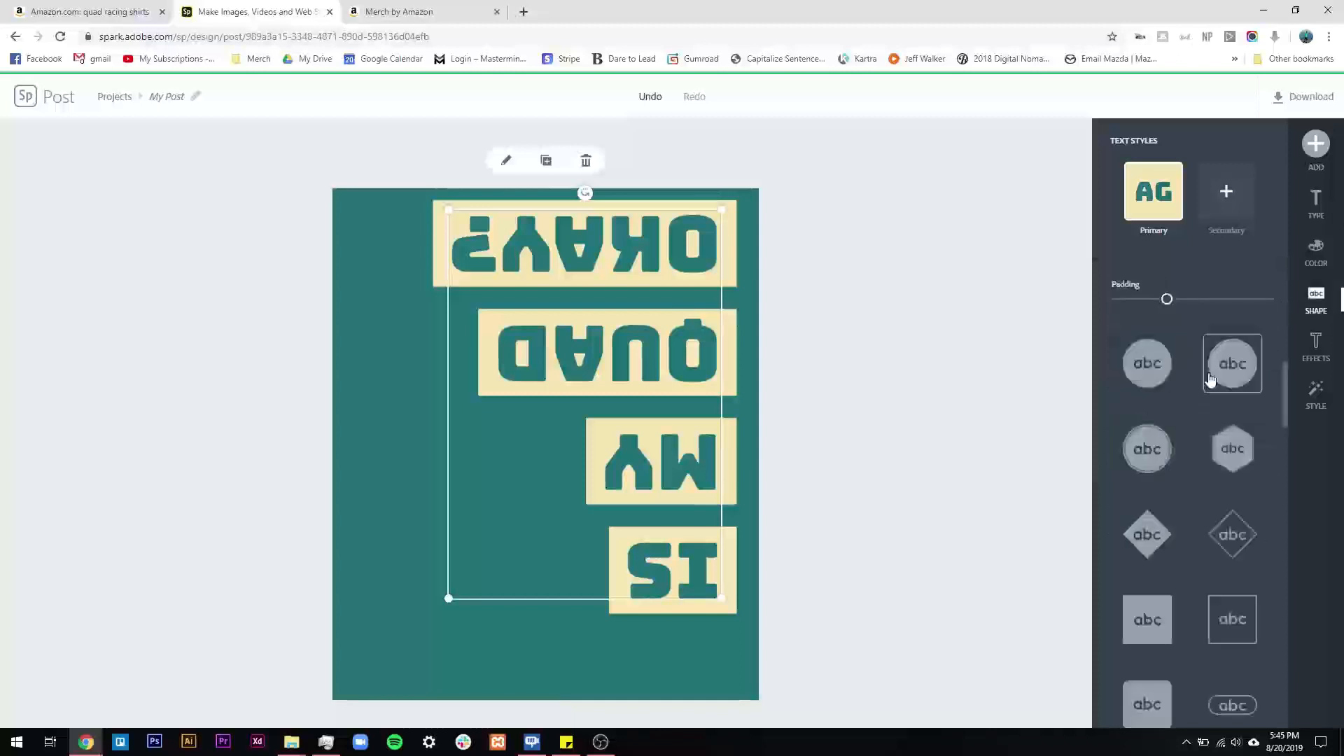
left_click(1146, 390)
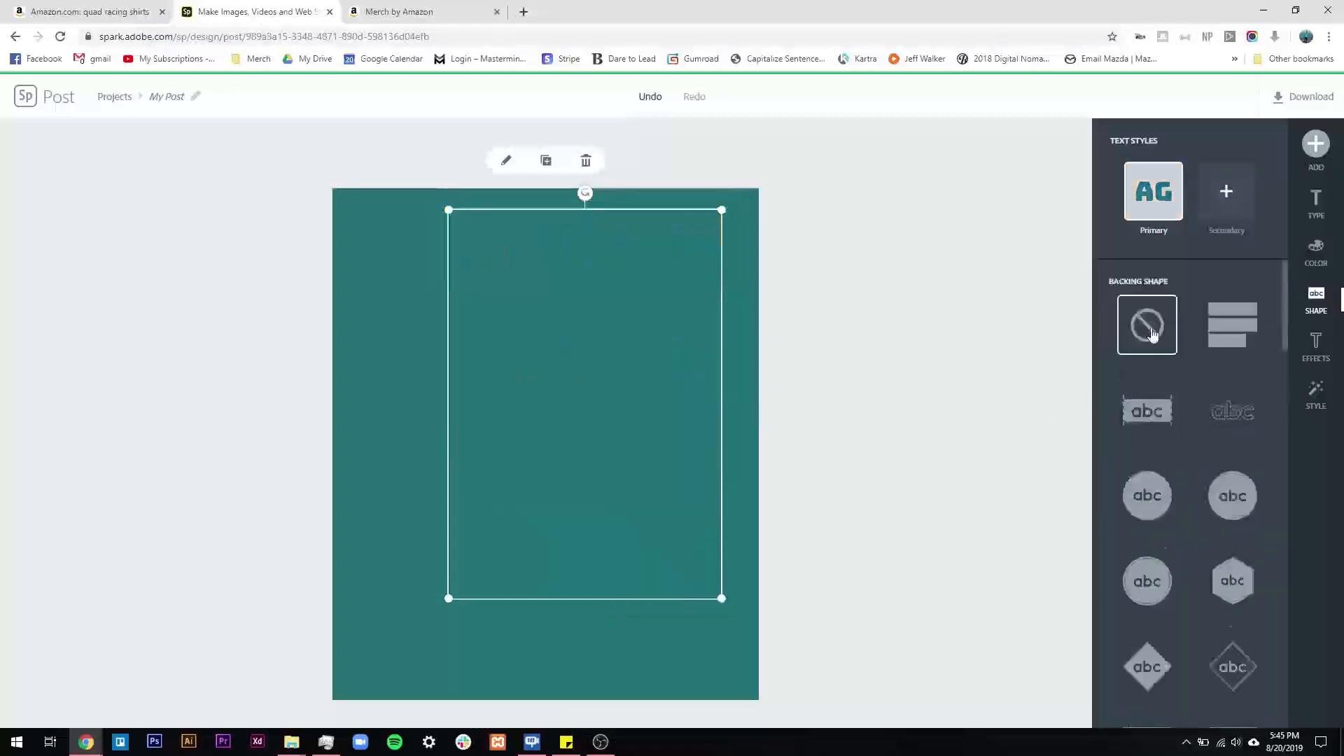
left_click(1316, 250)
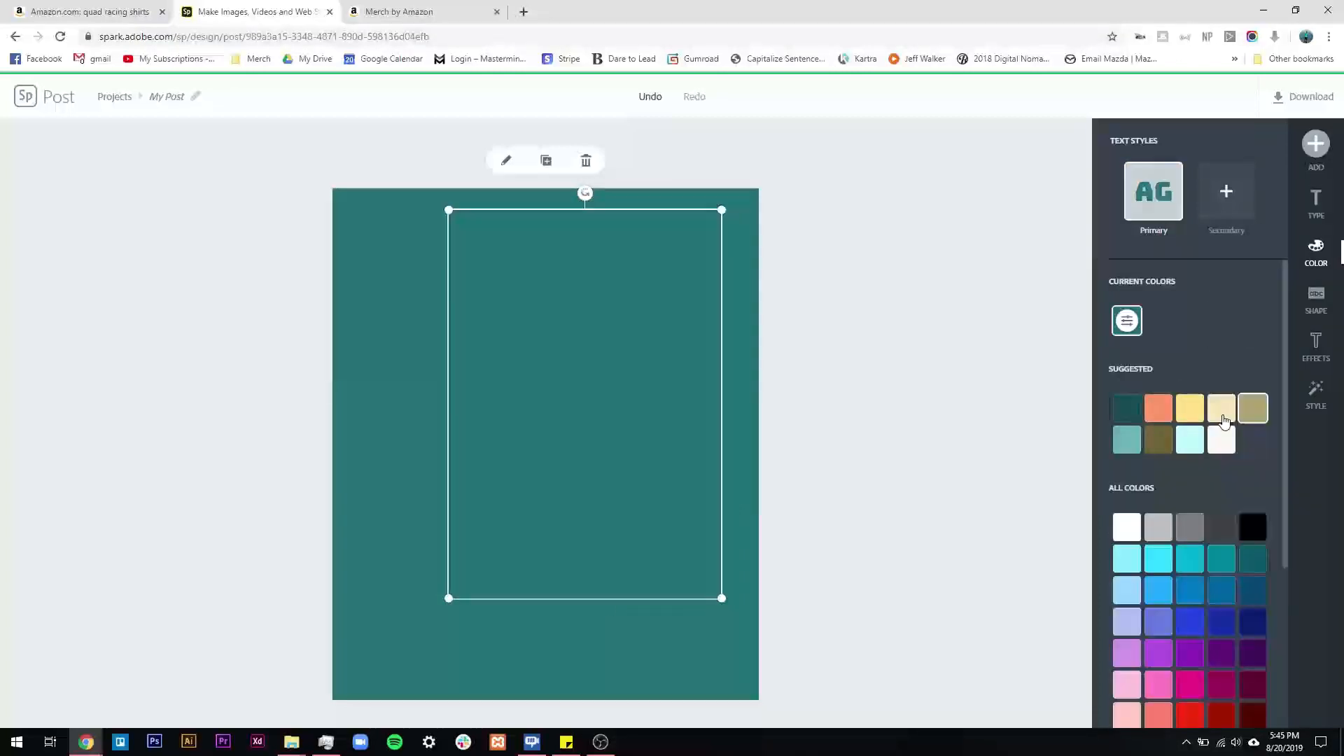
left_click(1220, 448)
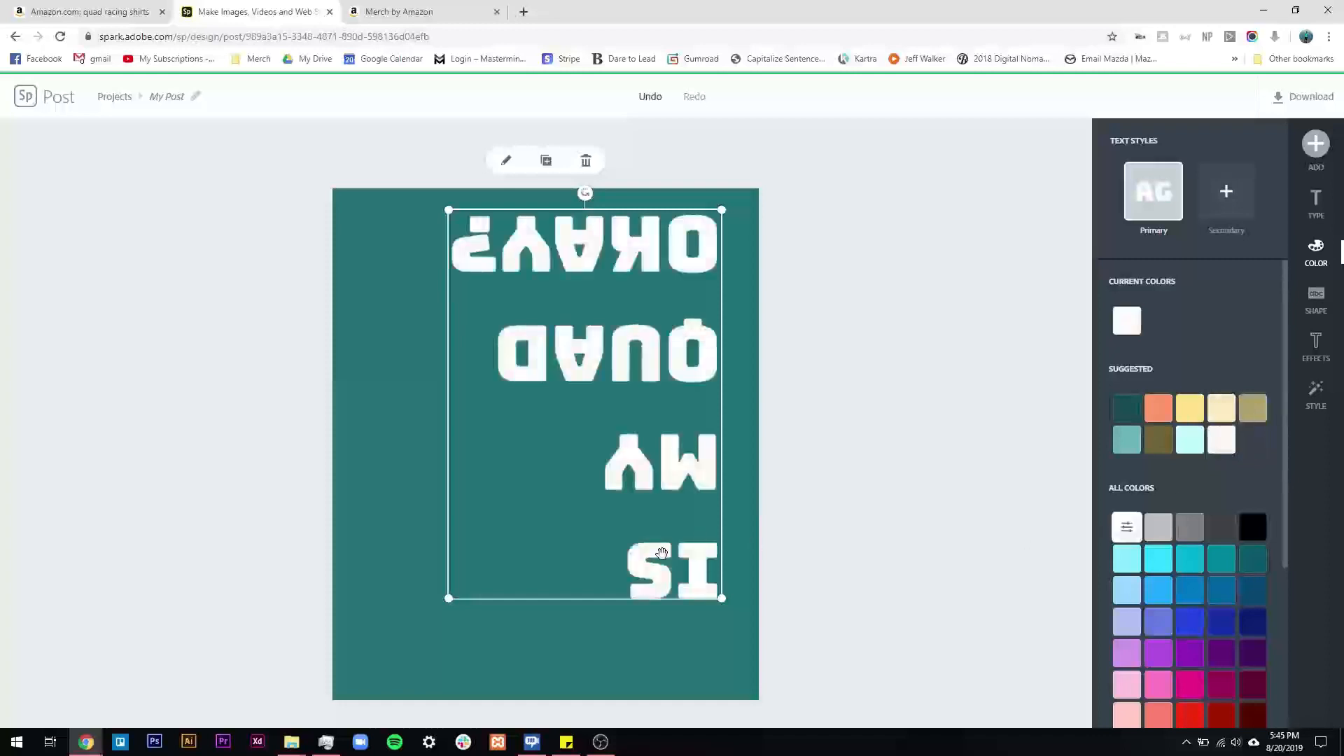
left_click(651, 638)
left_click(1253, 338)
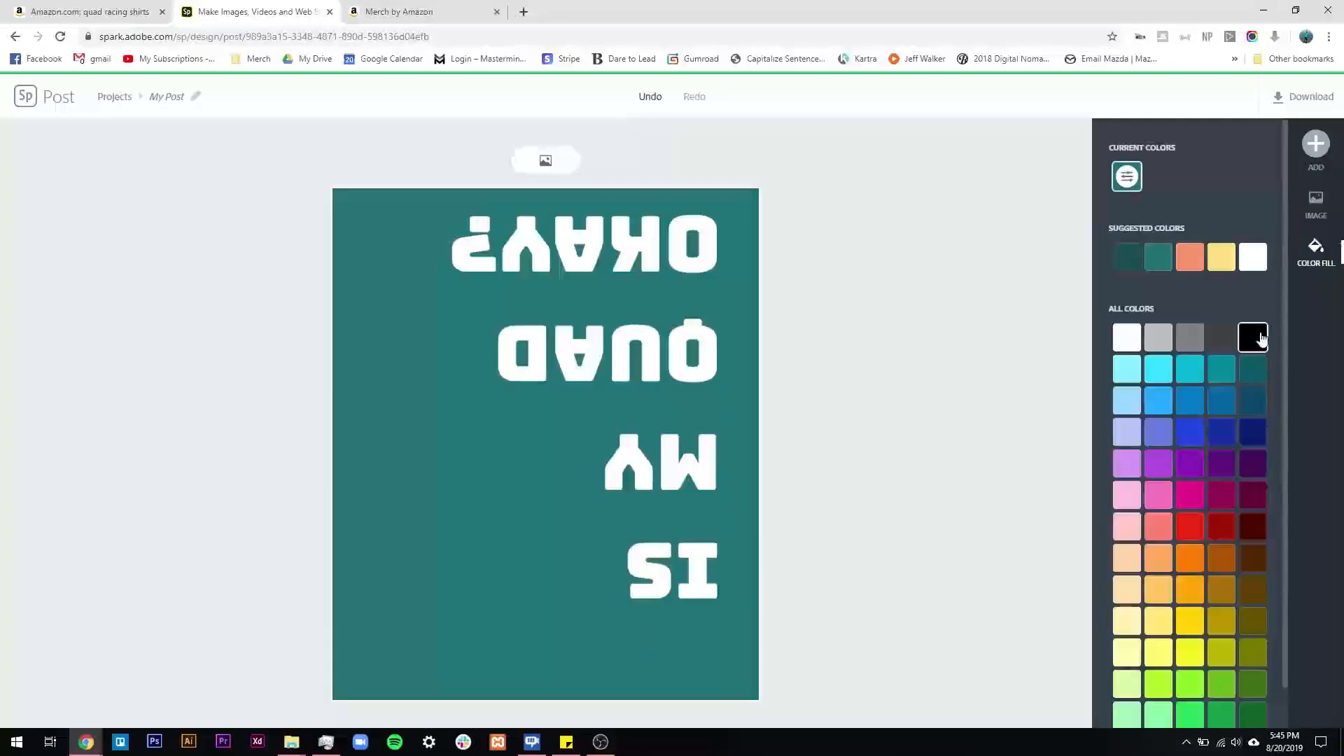
Tighten the text's line spacing moderately and enlarge the text block slightly
left_click(649, 451)
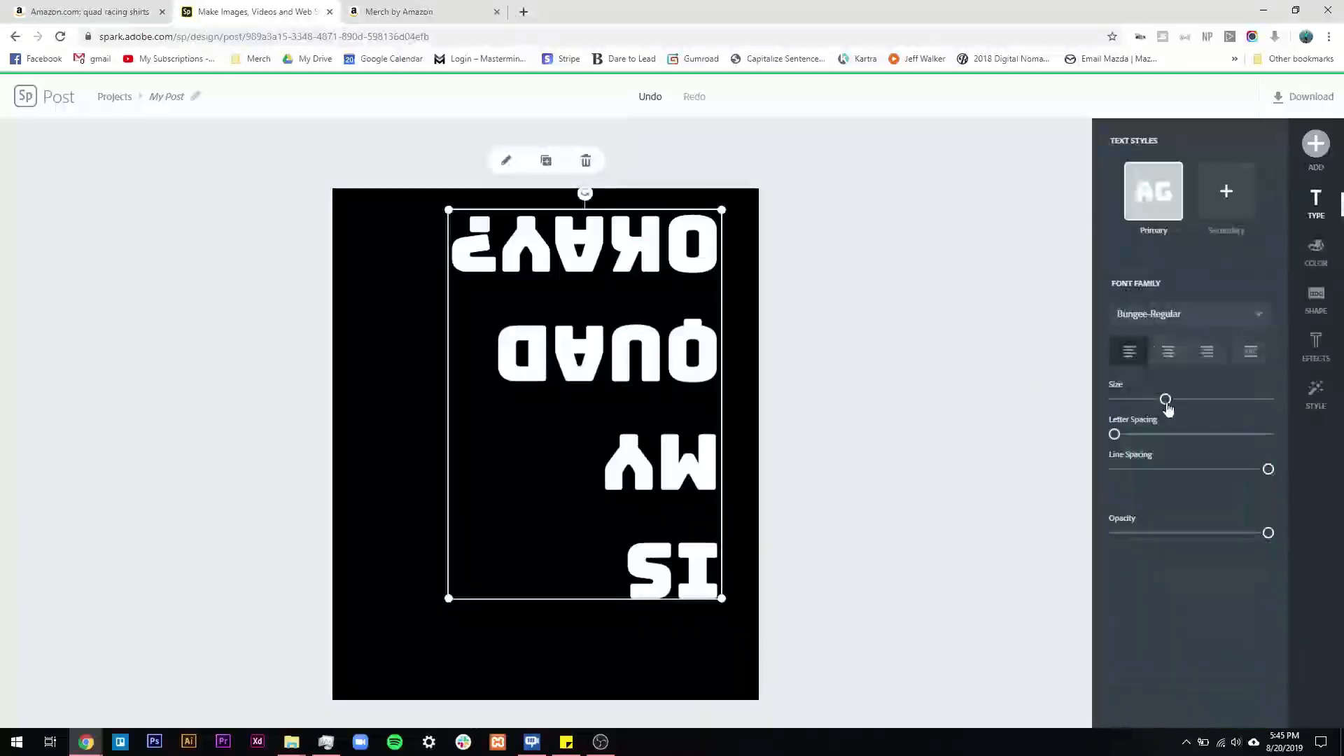
left_click_drag(1267, 468, 1143, 469)
left_click_drag(715, 482, 733, 511)
left_click_drag(1143, 469, 1213, 473)
left_click(969, 412)
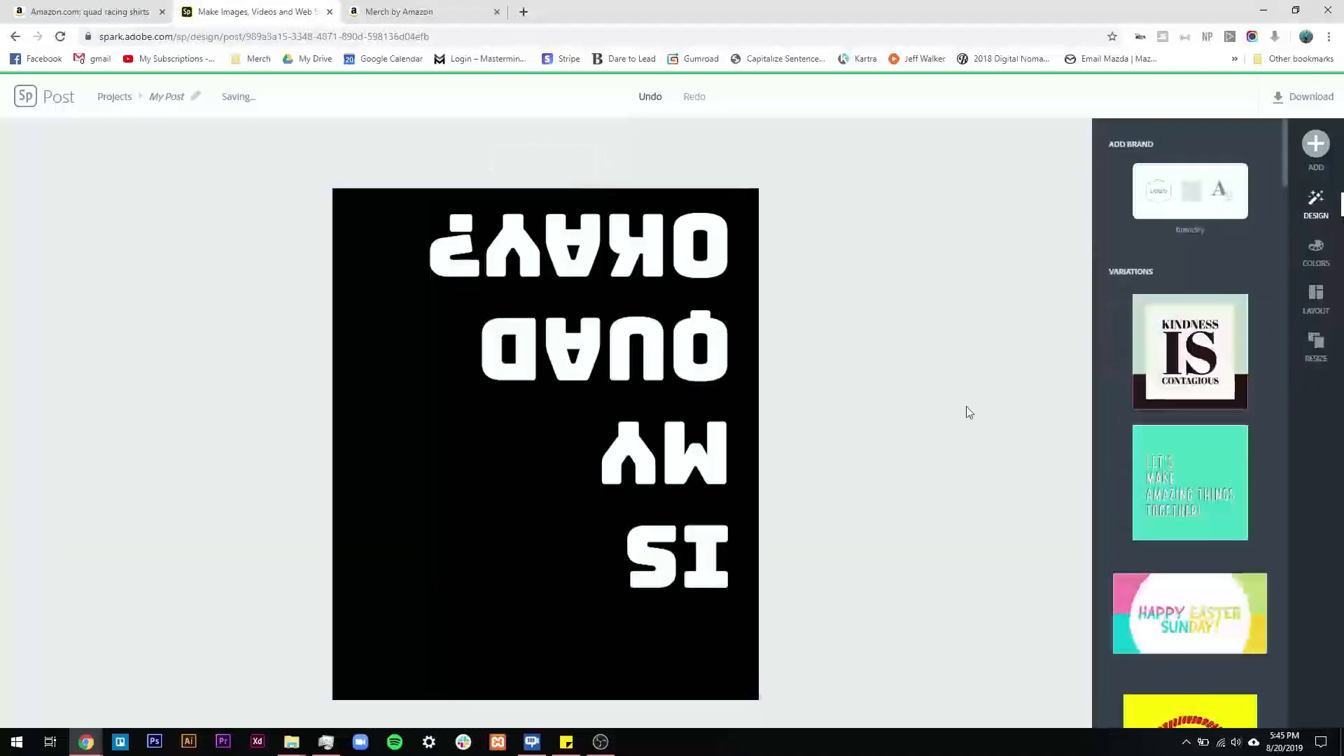
Search the icon library for "quad" and add the icon of a rider on a quad bike
left_click(1315, 143)
left_click(1212, 151)
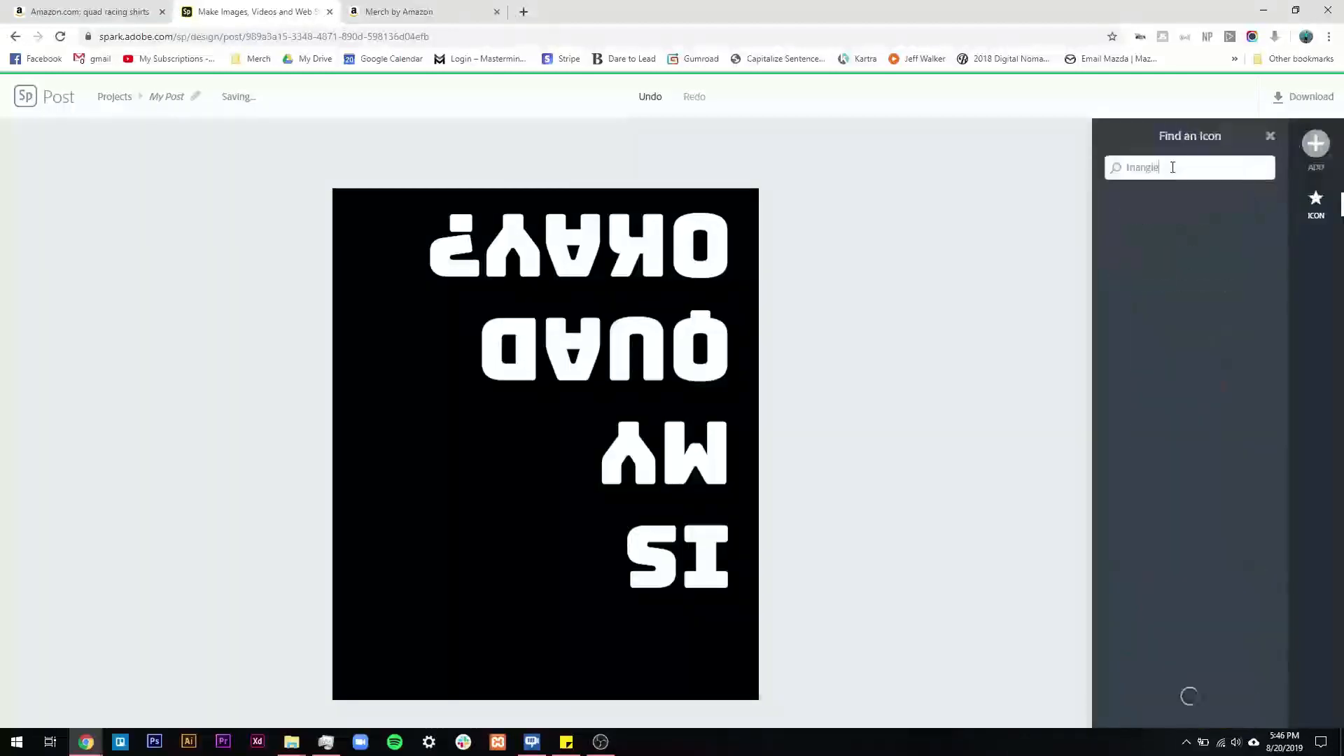
type("quad")
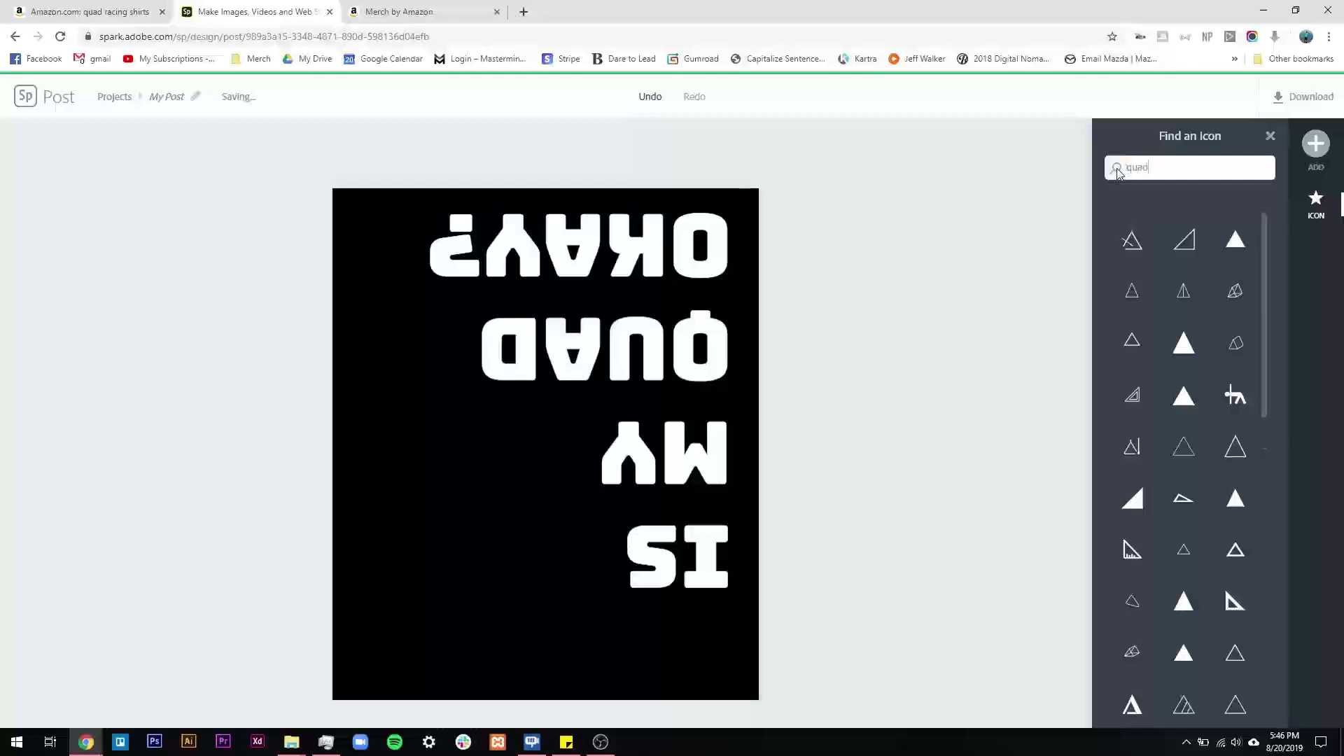
key("Return")
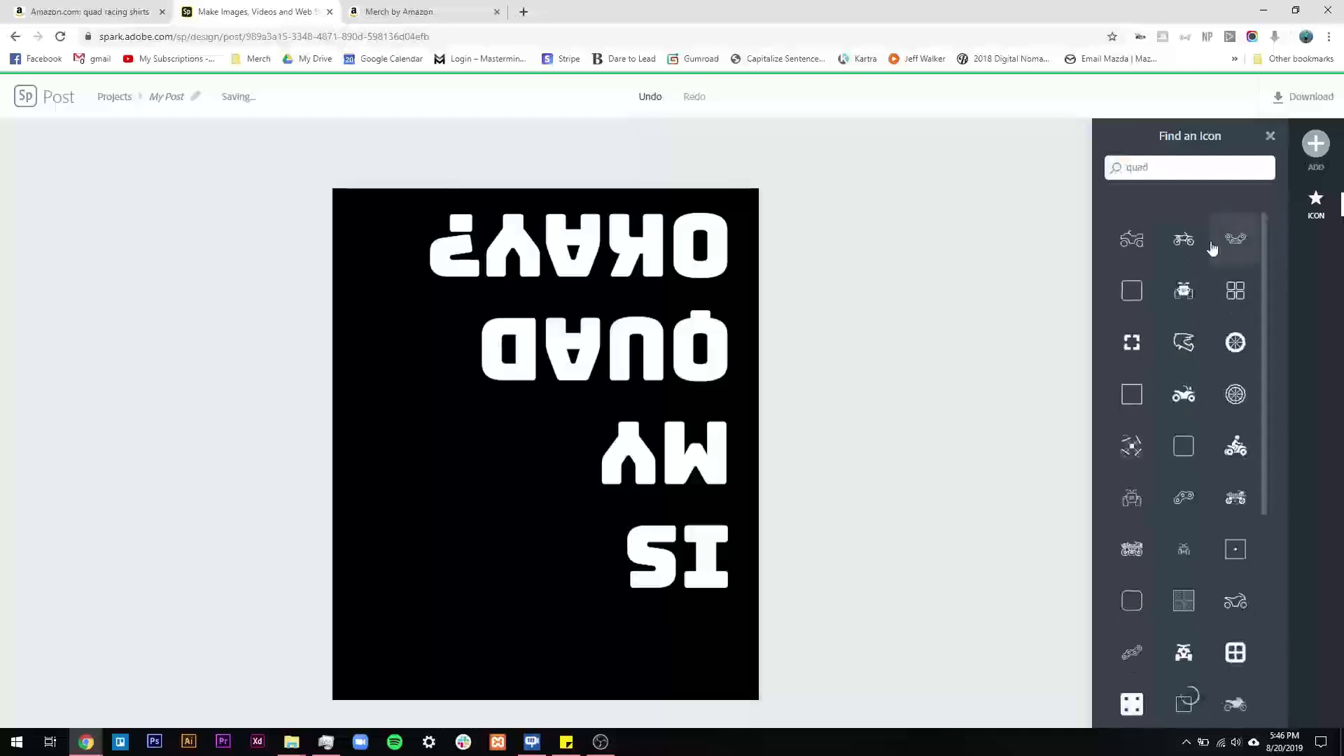
left_click(1238, 457)
Enlarge the quad rider icon, rotate it to a tilted upside-down angle and place it beside the word "My"
left_click_drag(469, 590, 497, 510)
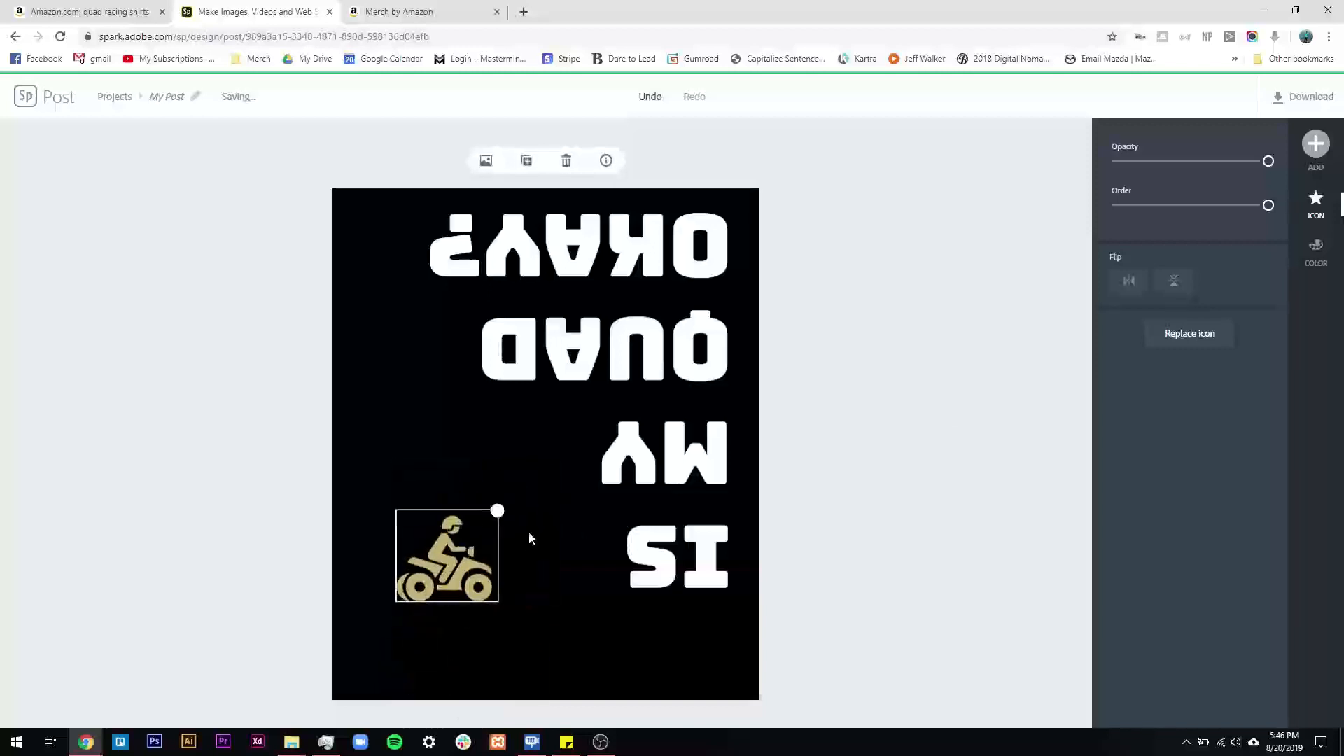
left_click_drag(465, 615, 429, 459)
left_click_drag(474, 524, 474, 474)
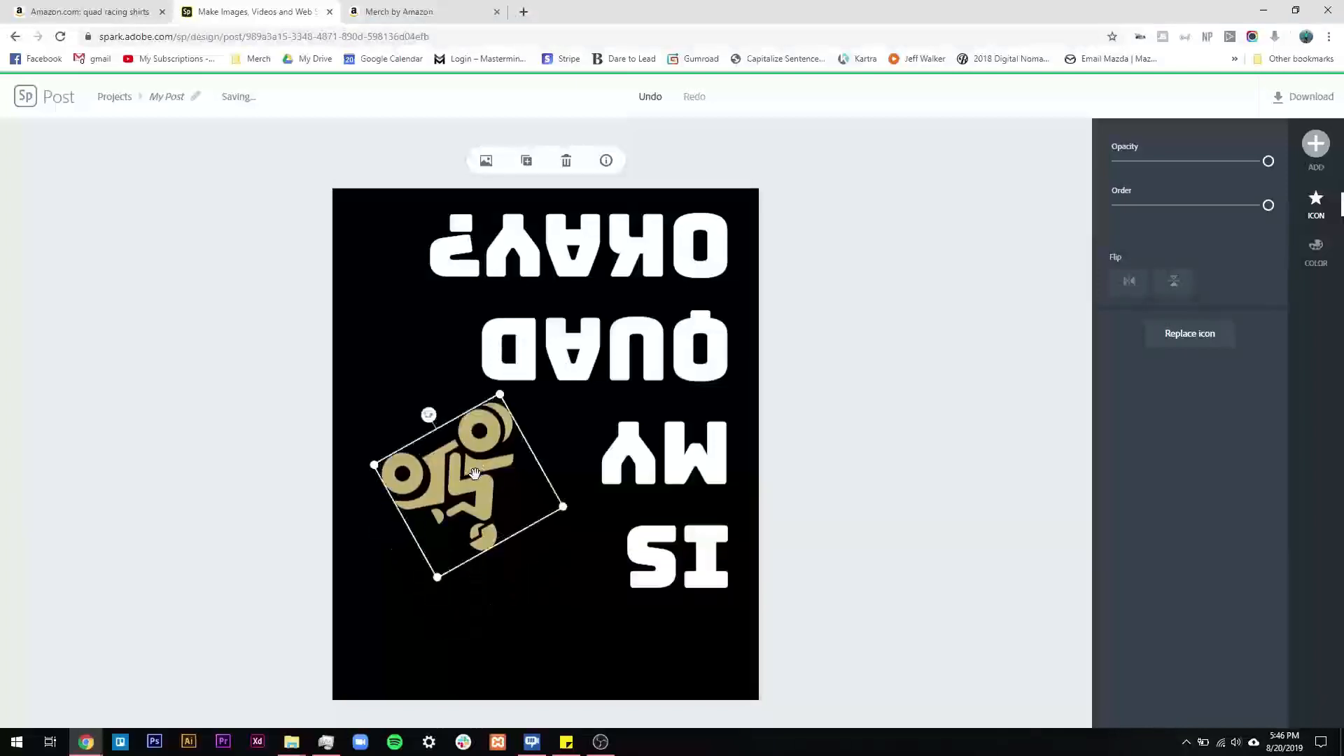
Color the quad rider icon white and move the text and icon closer together so the design sits centered
left_click(1314, 251)
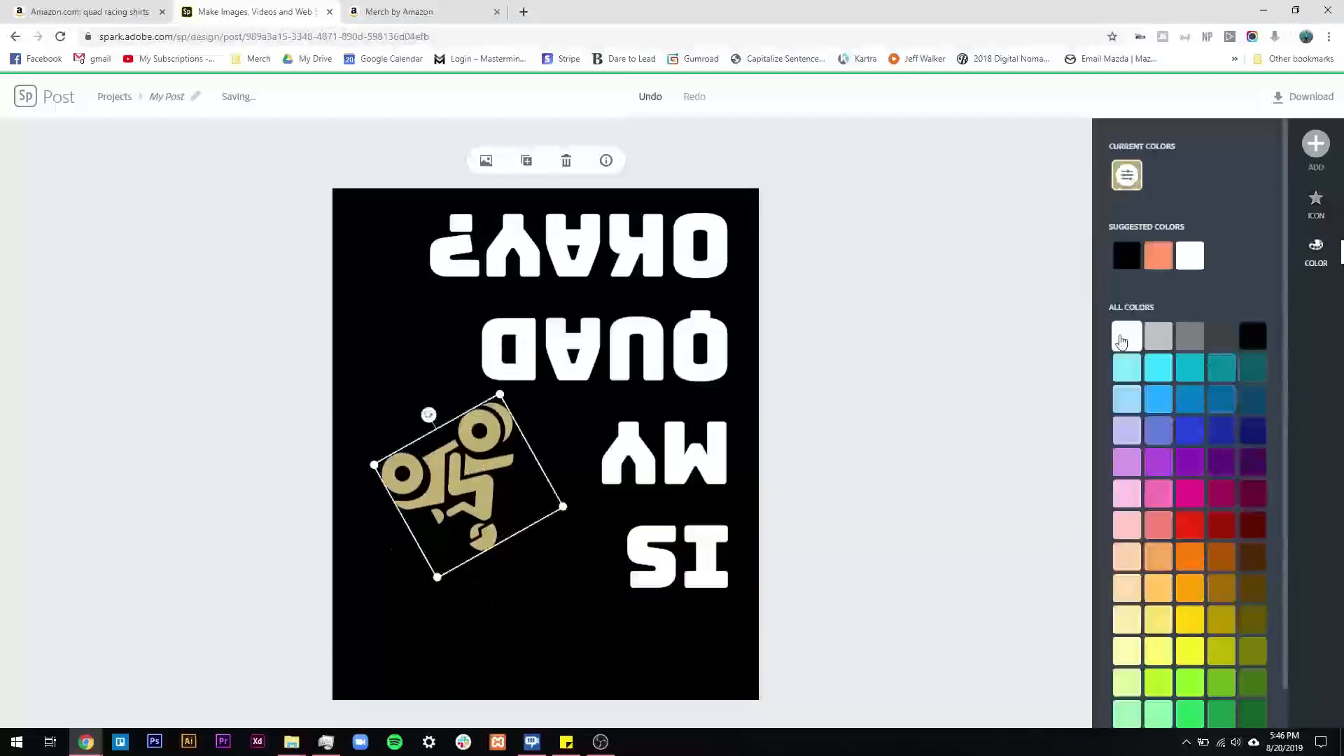
left_click(1126, 335)
left_click_drag(644, 373, 605, 373)
left_click_drag(553, 482, 600, 482)
left_click(754, 444)
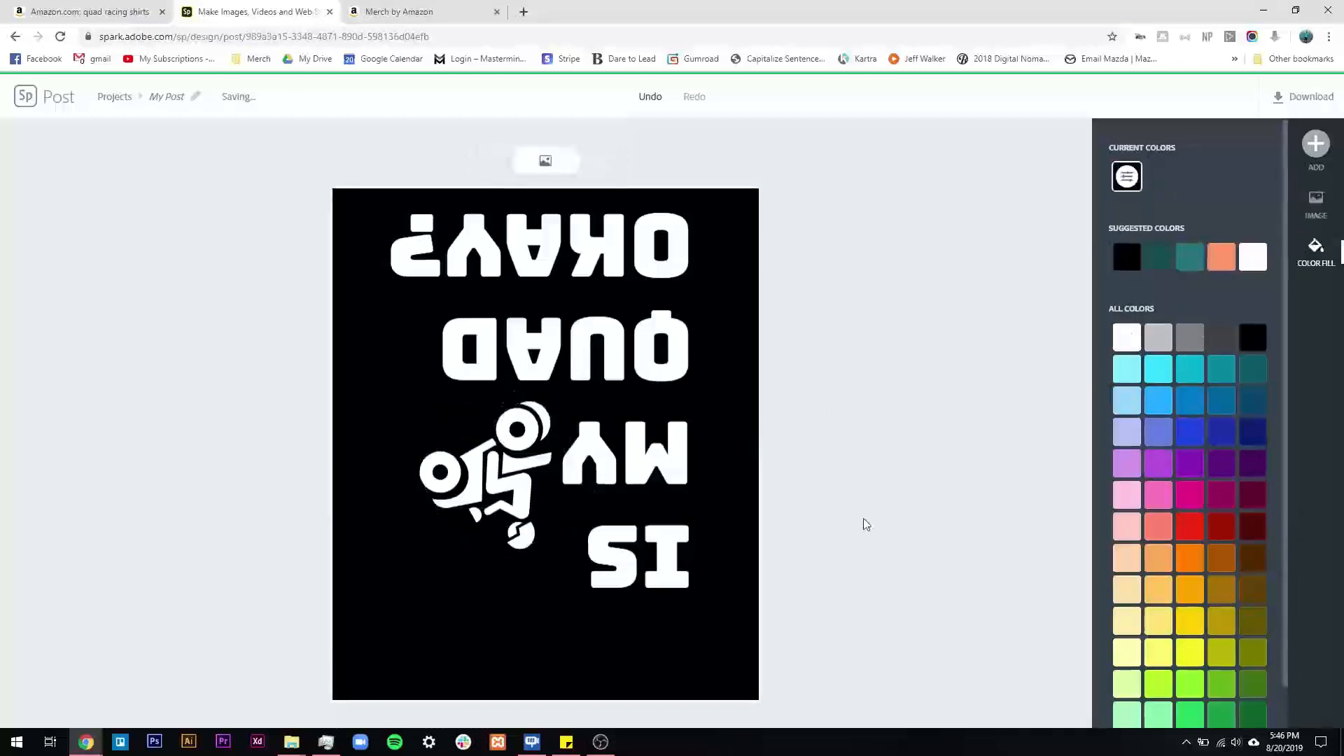
Download the design as a PNG with a transparent background
left_click(1322, 102)
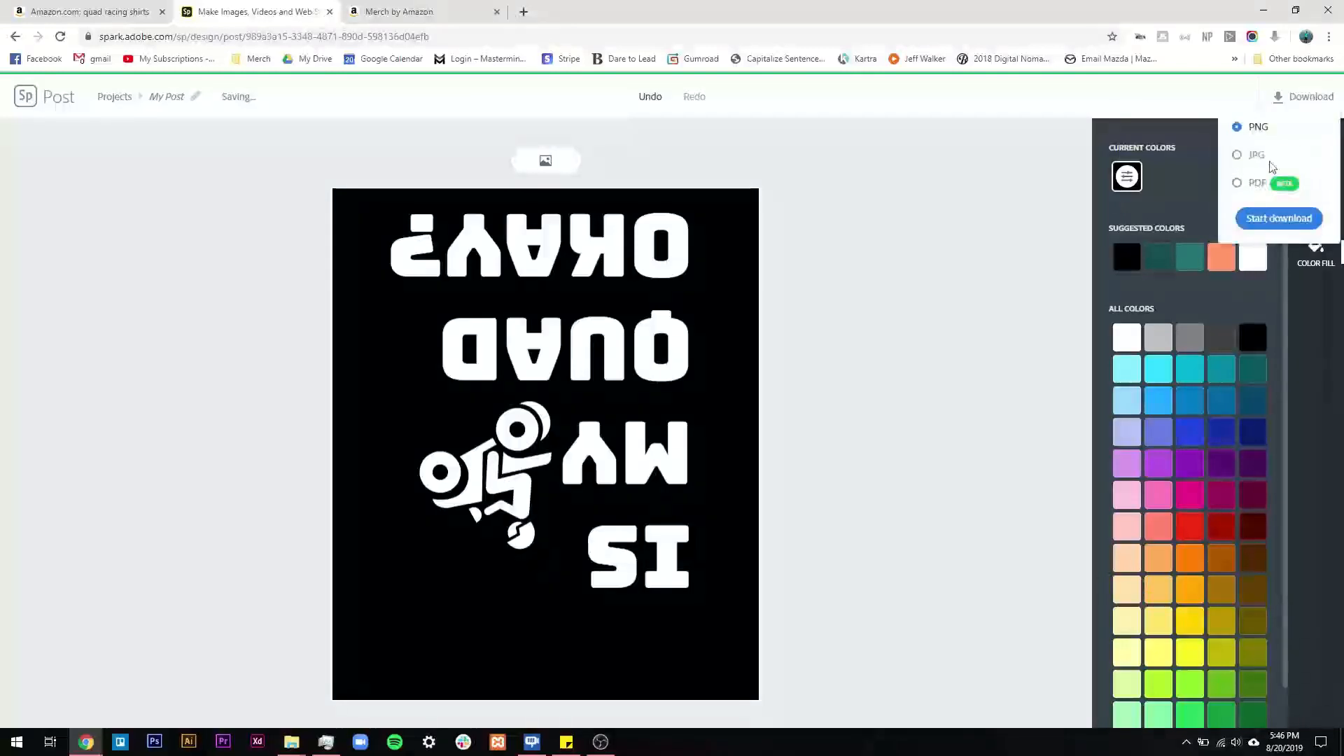
left_click(1273, 219)
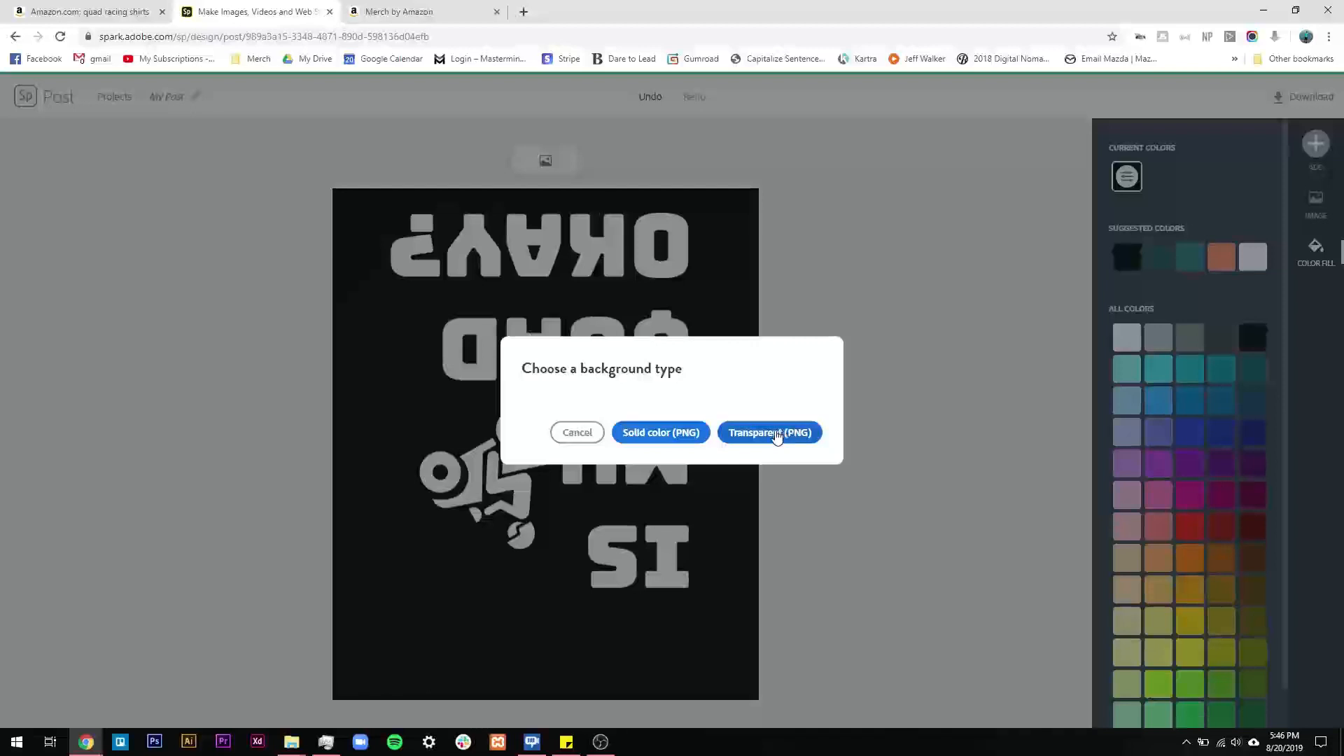
left_click(776, 432)
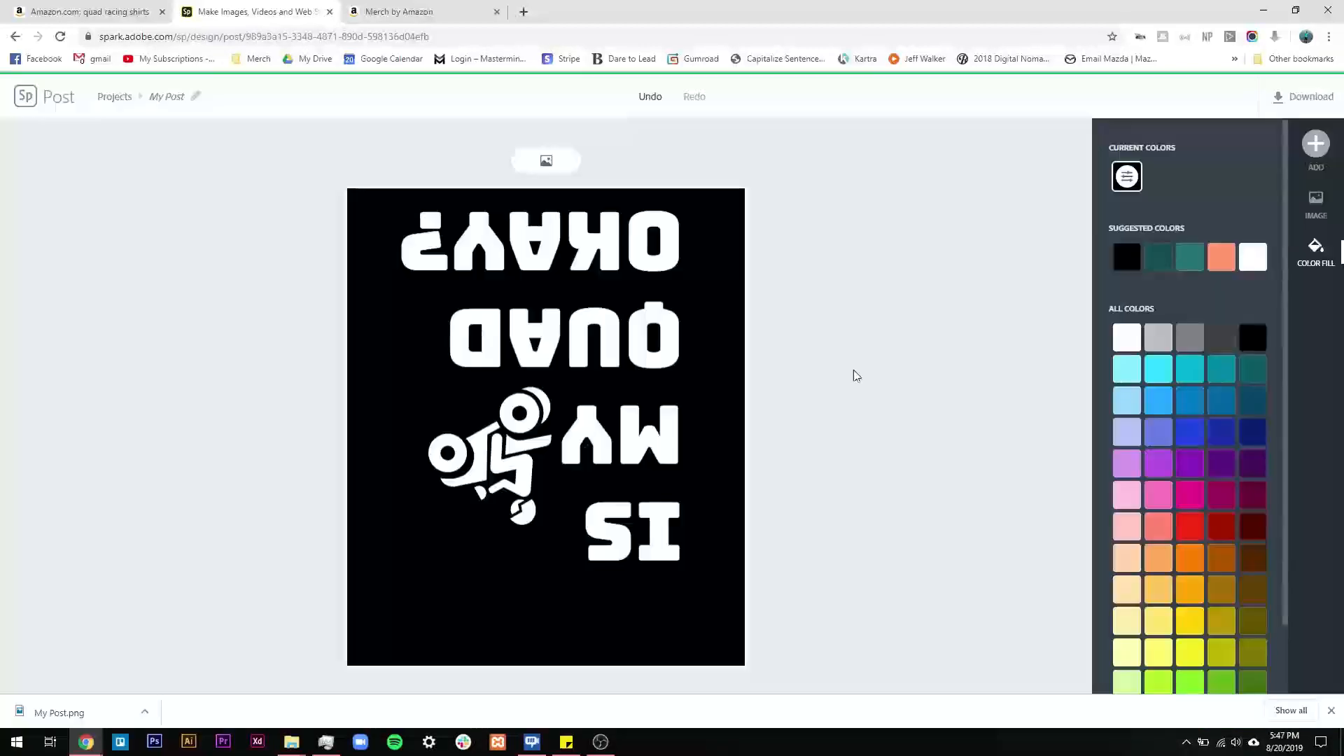
Switch to Merch by Amazon and upload My Post.png from Downloads as the Standard t-shirt artwork, checking the other products
left_click(450, 14)
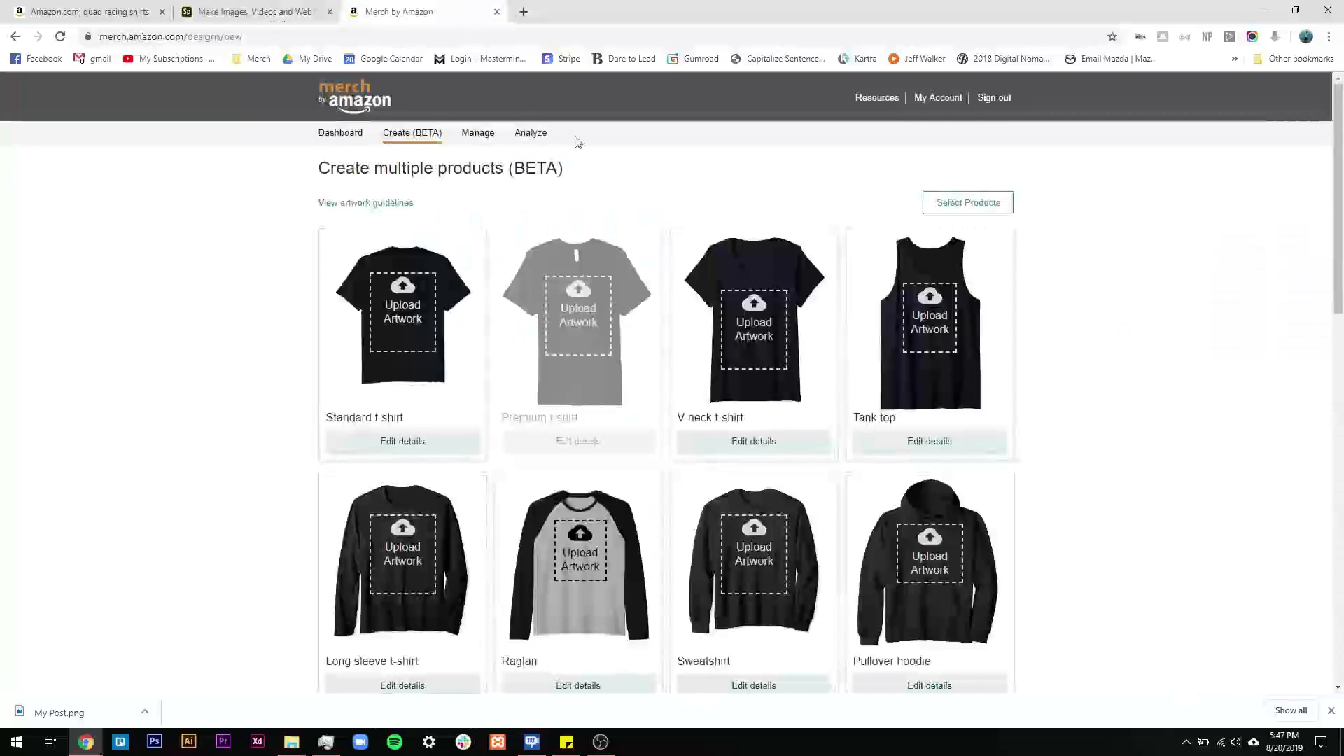
left_click(410, 301)
left_click(283, 112)
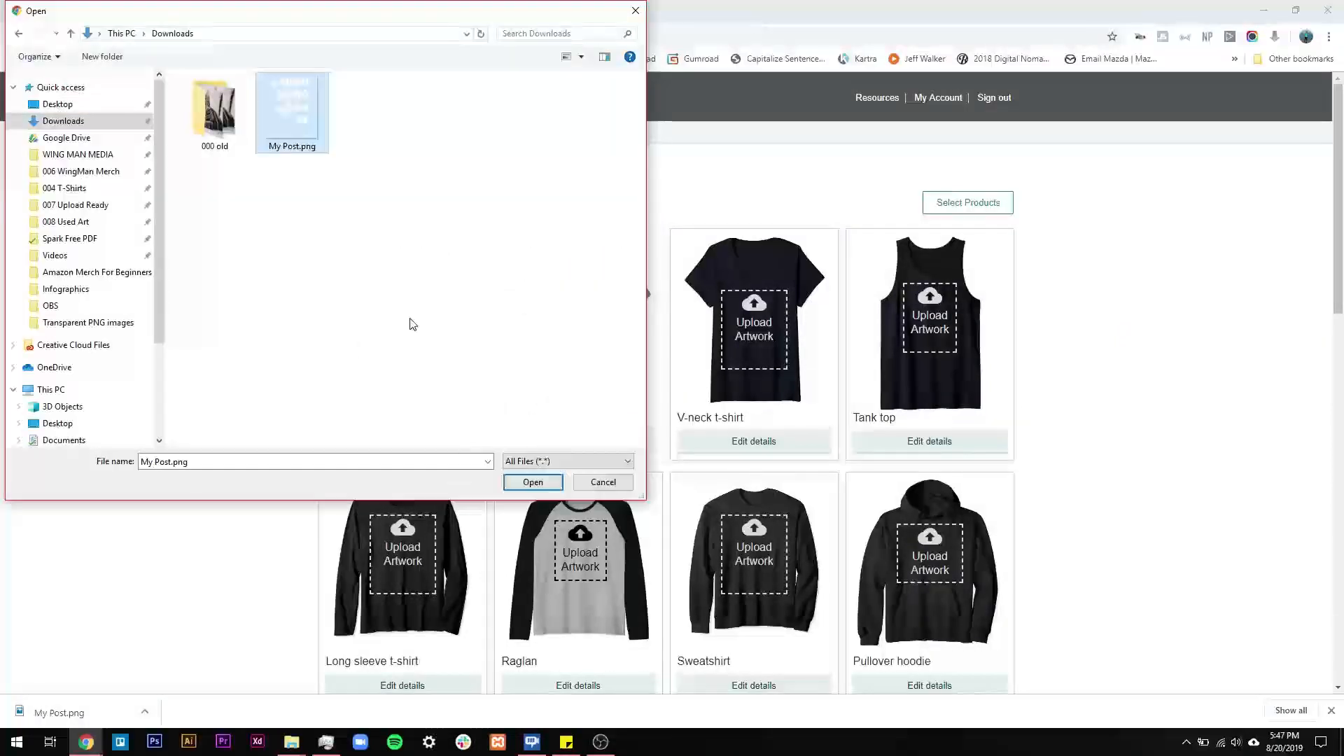
left_click(537, 483)
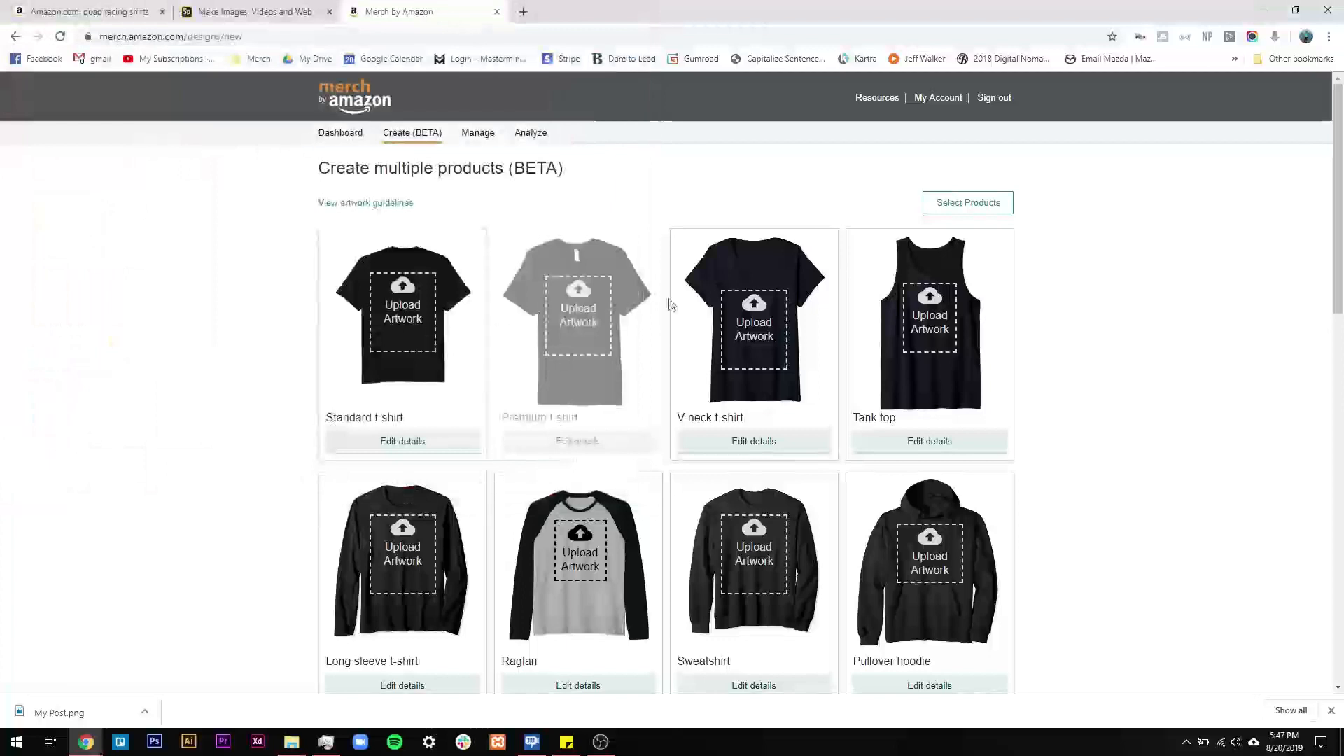
scroll(412, 545, "down", 2)
scroll(420, 546, "up", 1)
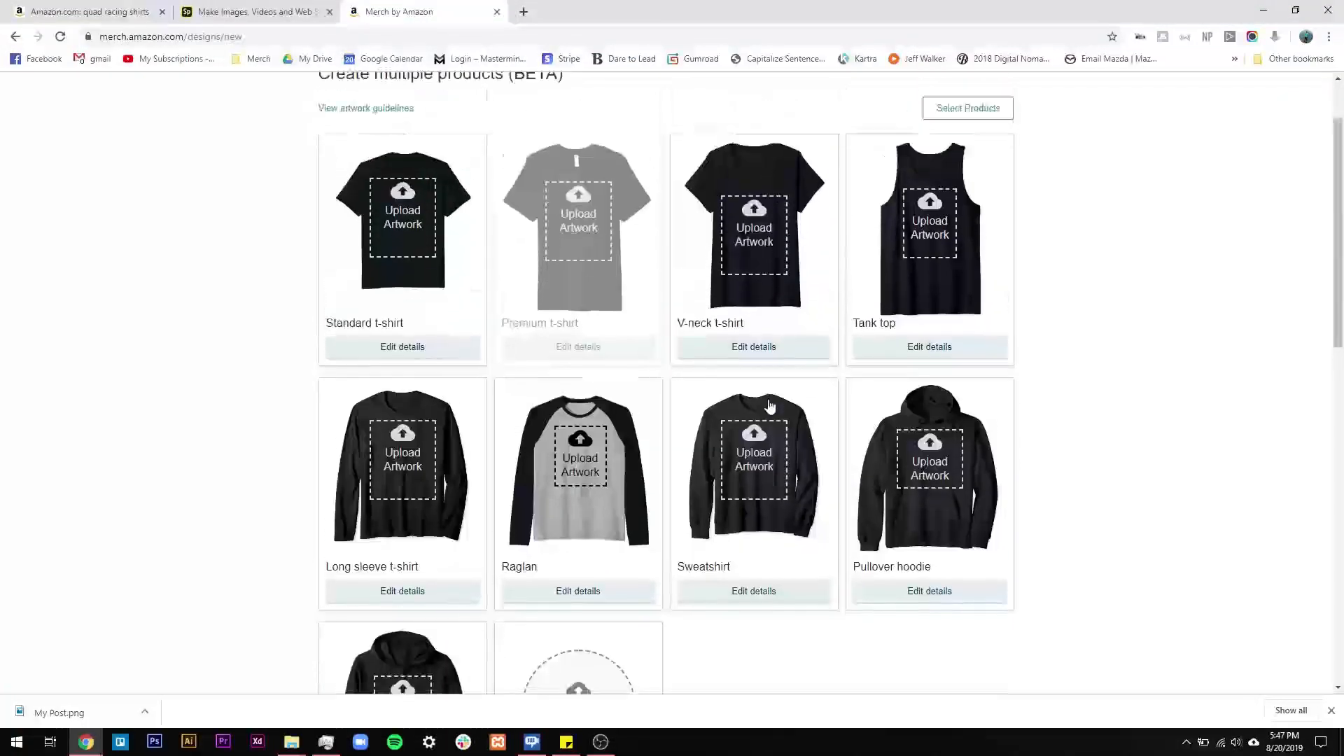
scroll(1040, 399, "down", 2)
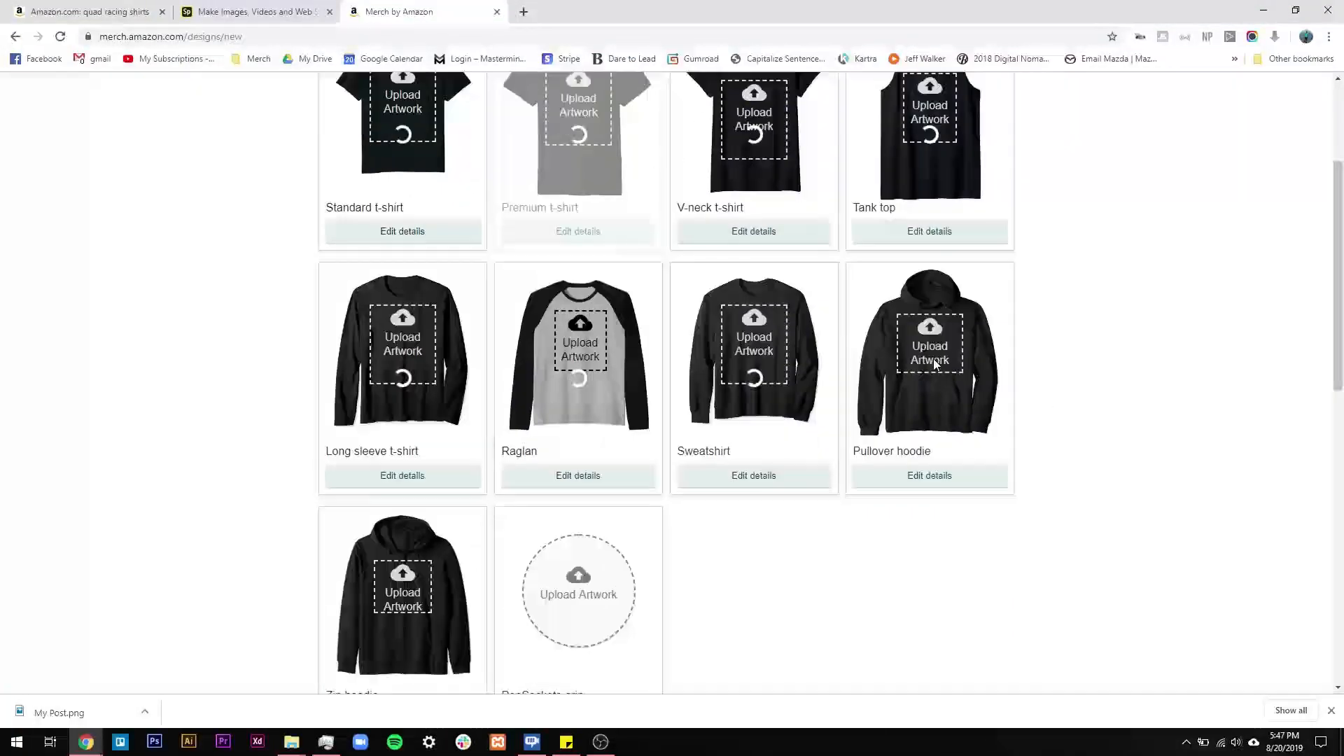
Switch to Adobe Spark, resize the design to 4500 × 4050 px and download it as a transparent PNG
scroll(627, 513, "down", 2)
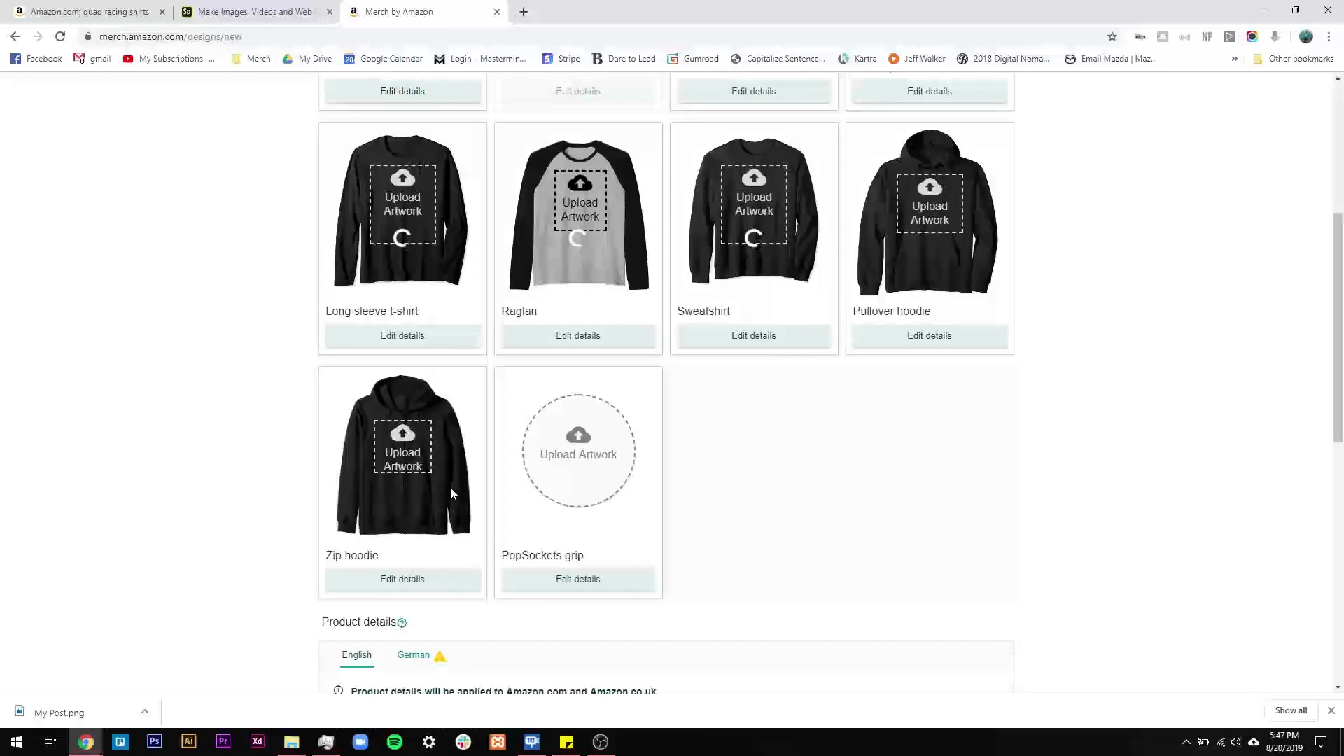
scroll(1005, 420, "up", 5)
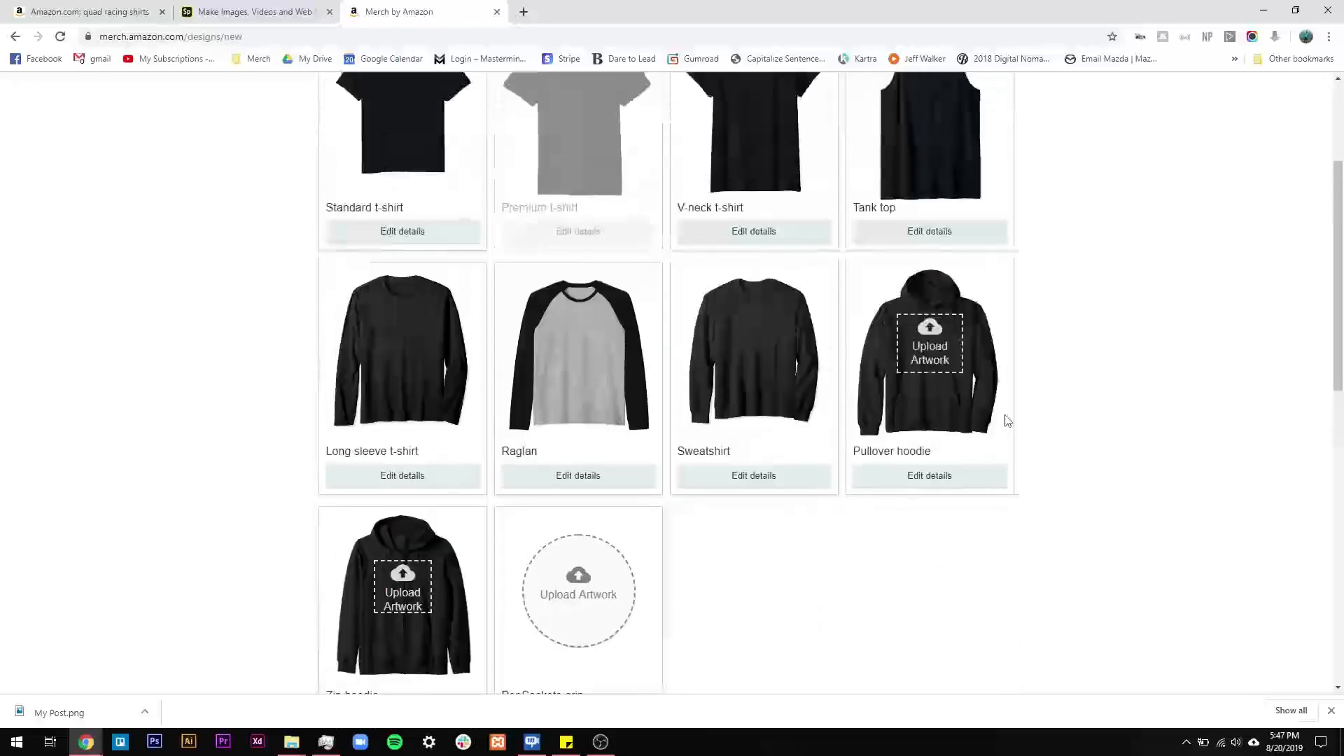
left_click(273, 12)
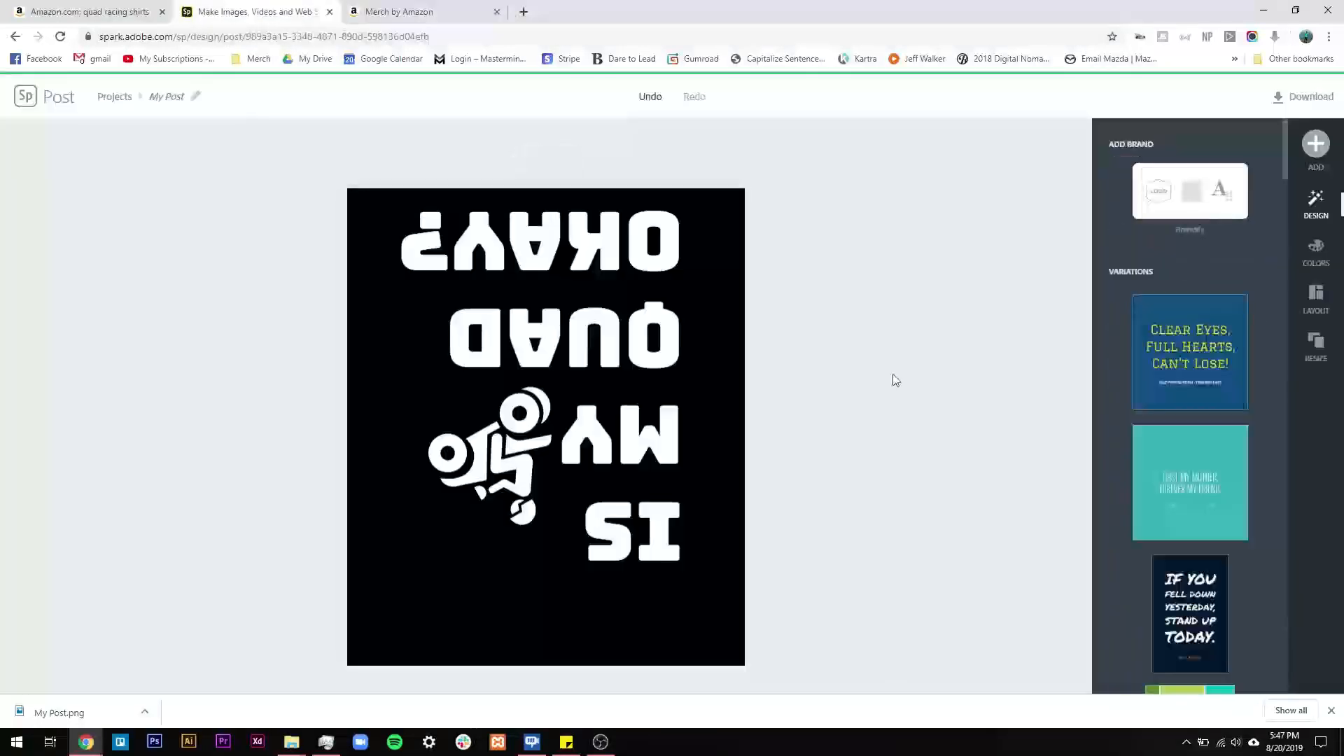
left_click(1315, 344)
left_click(1189, 359)
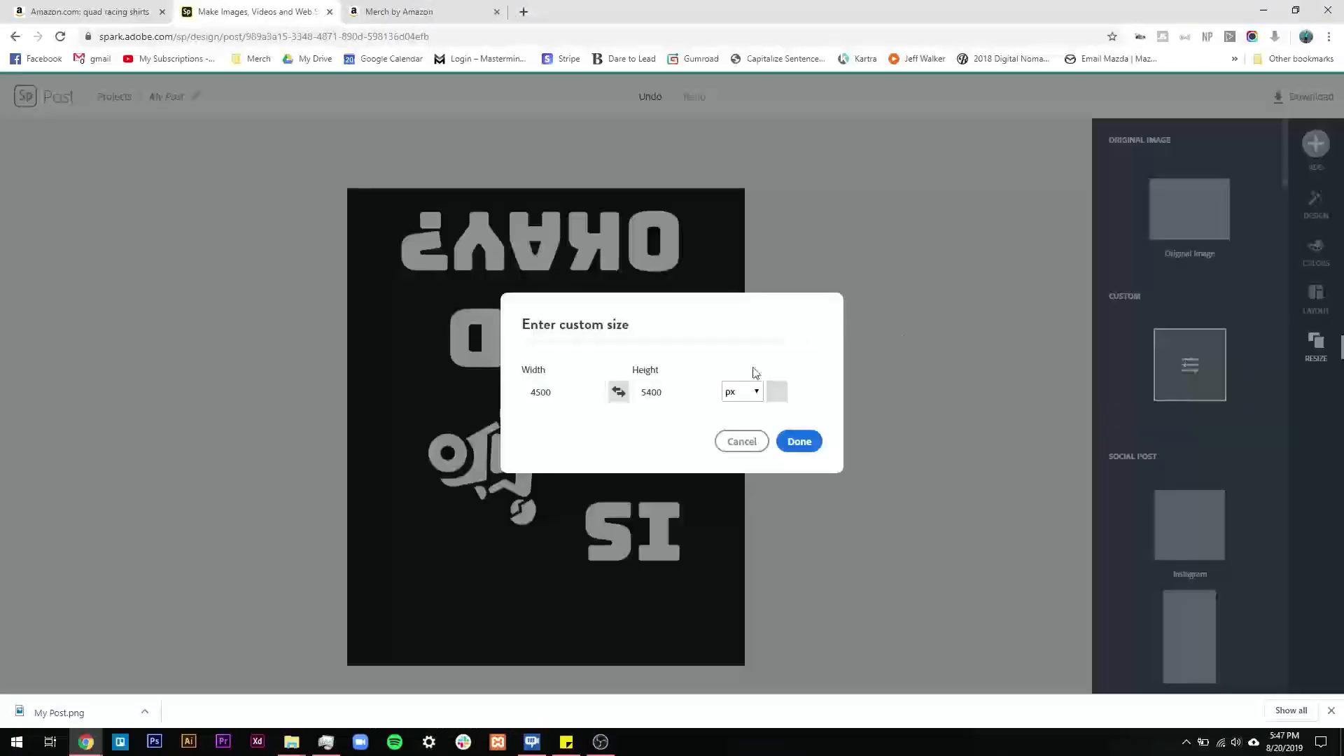
left_click(689, 393)
type("4")
left_click(803, 444)
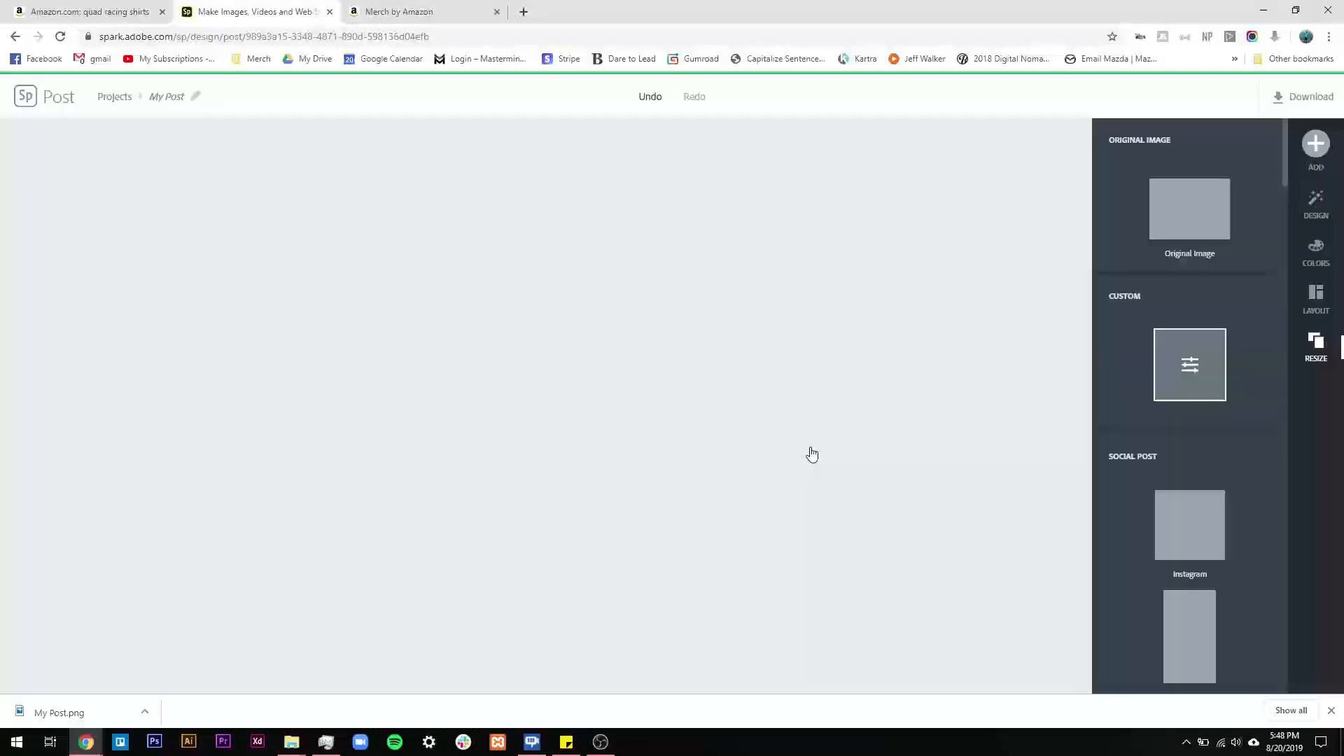
left_click(1306, 97)
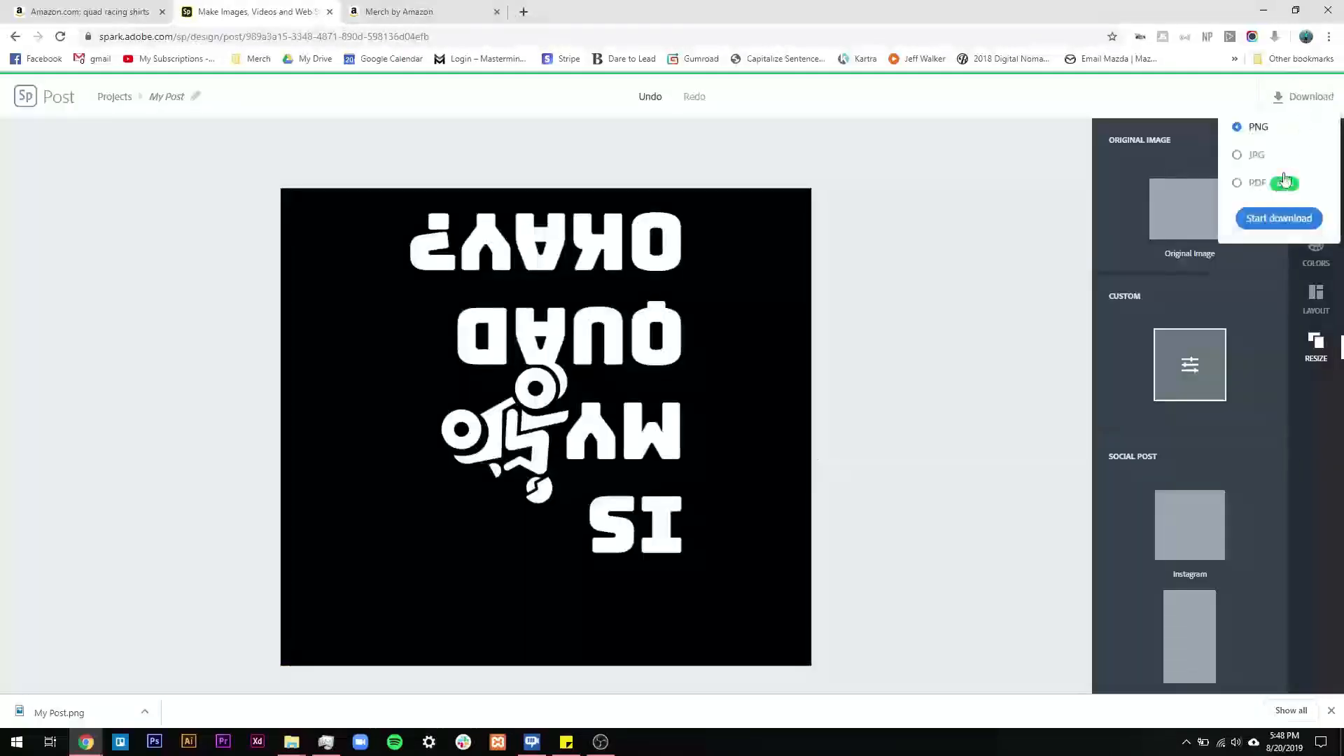
left_click(1266, 222)
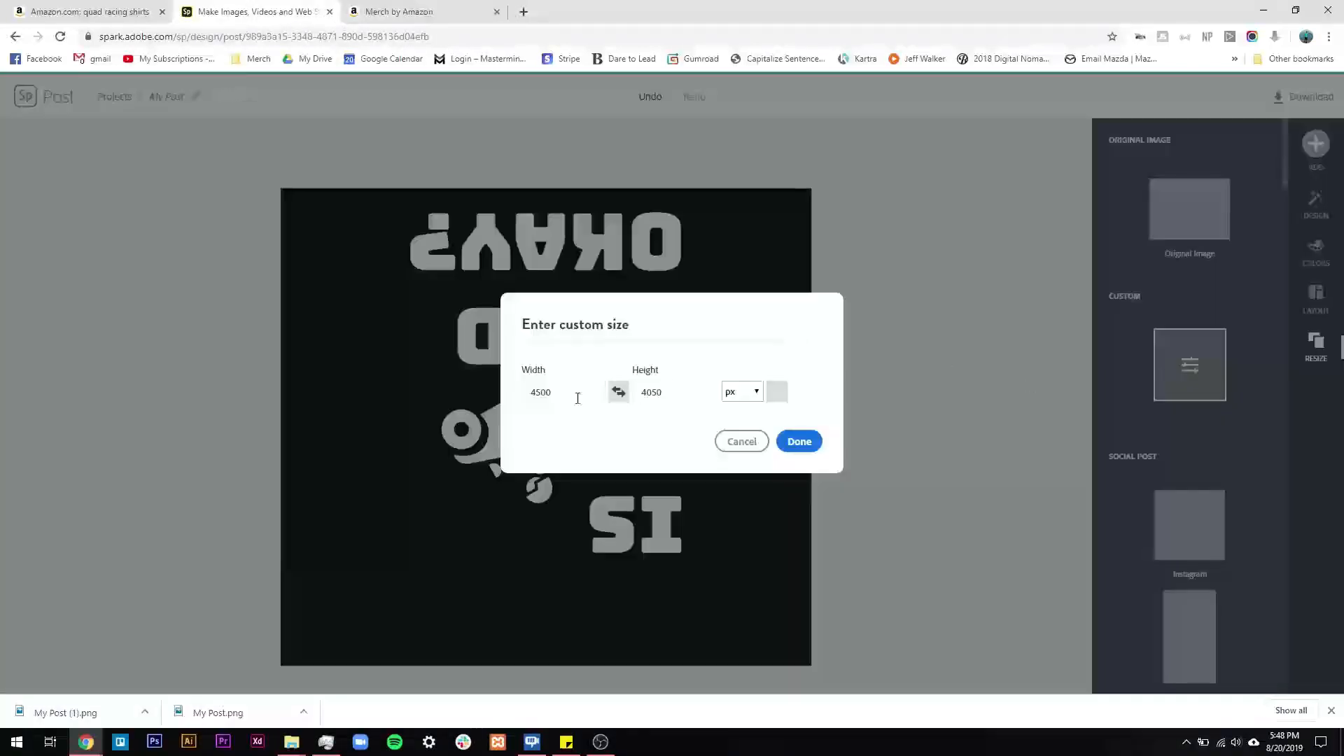
Resize the design to a custom square canvas of 485 × 485 px
left_click_drag(577, 398, 483, 404)
type("485")
key("Tab")
type("4")
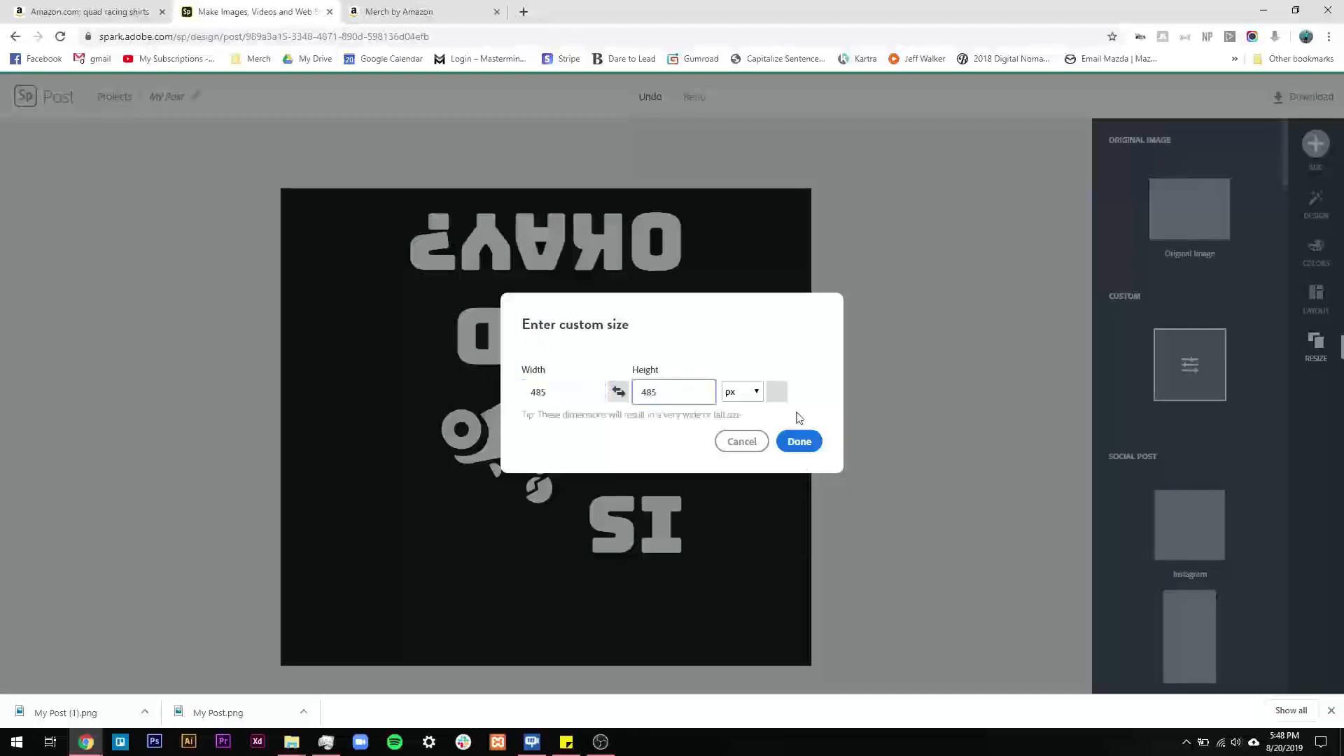
left_click(814, 443)
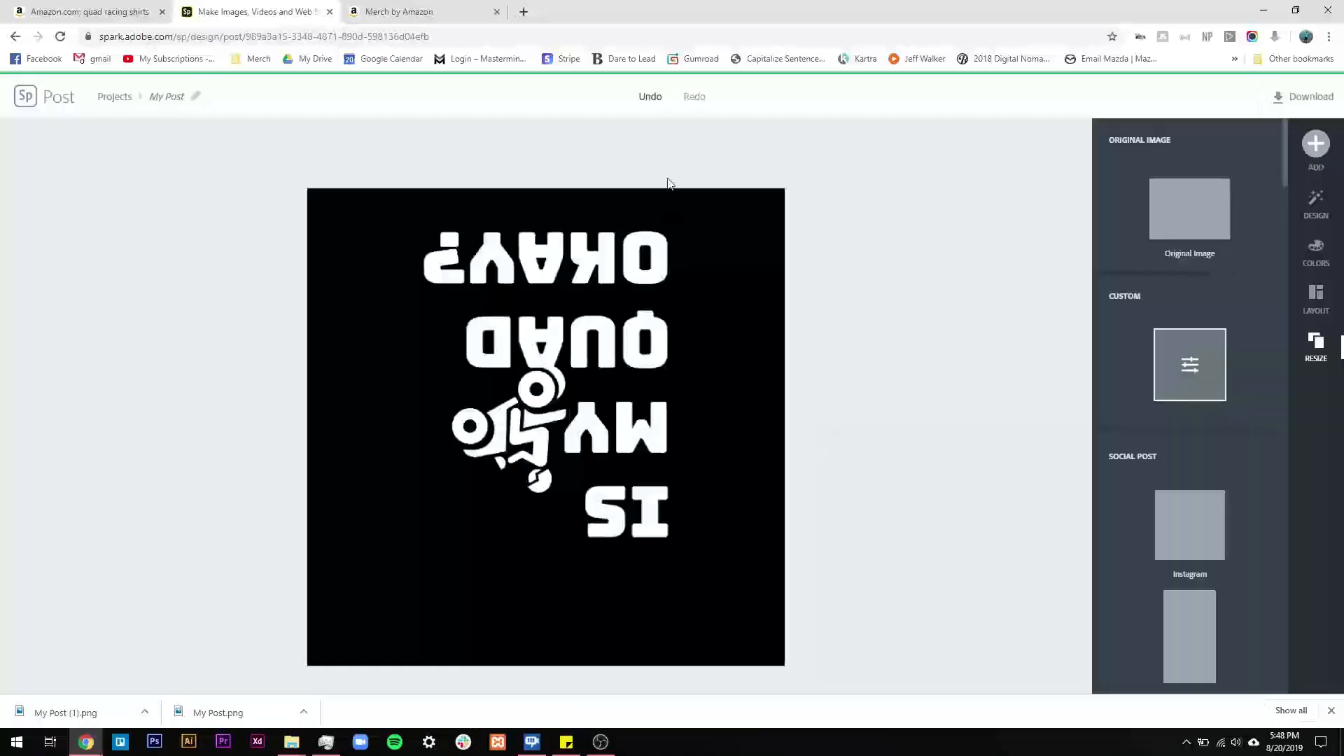
Select the text and quad rider icon together, shrink them slightly and center them on the square canvas
left_click(497, 418)
left_click(496, 418)
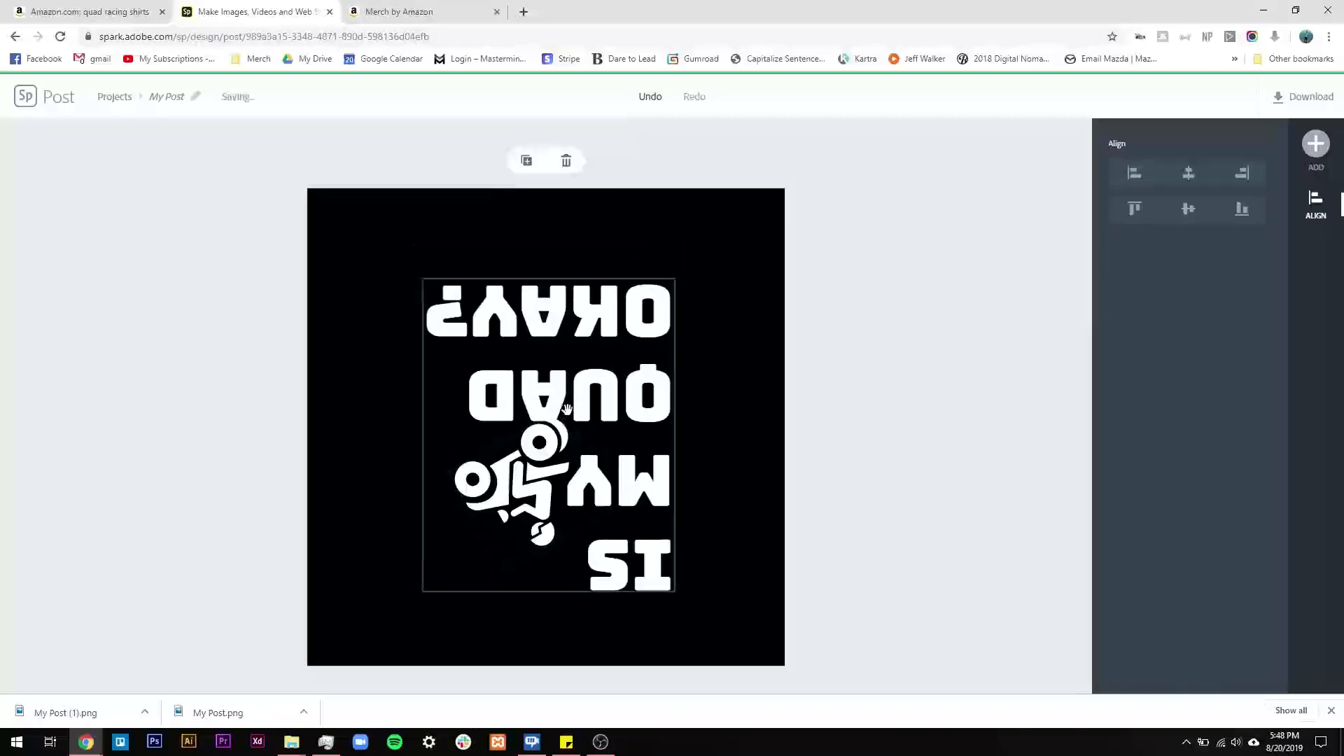
left_click(782, 385)
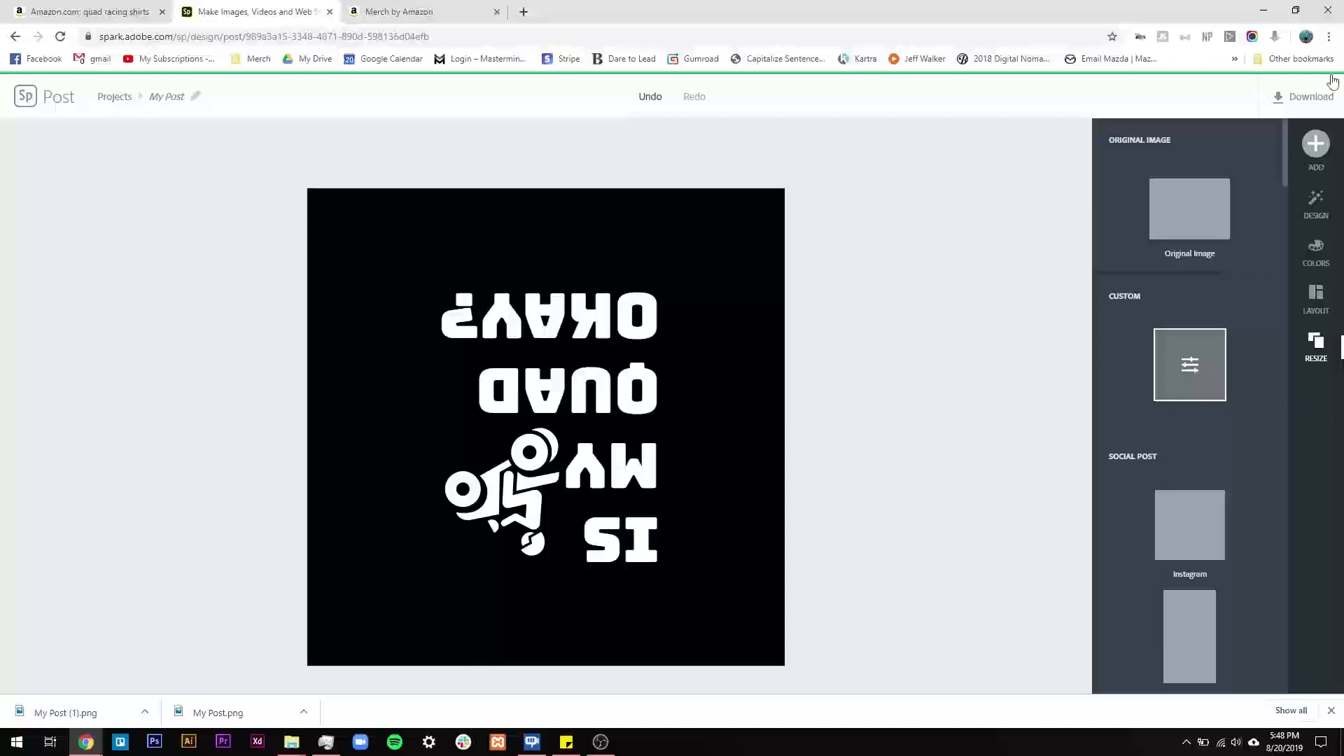
Download the square design as a PNG with a solid color background
left_click(1306, 99)
left_click(1250, 230)
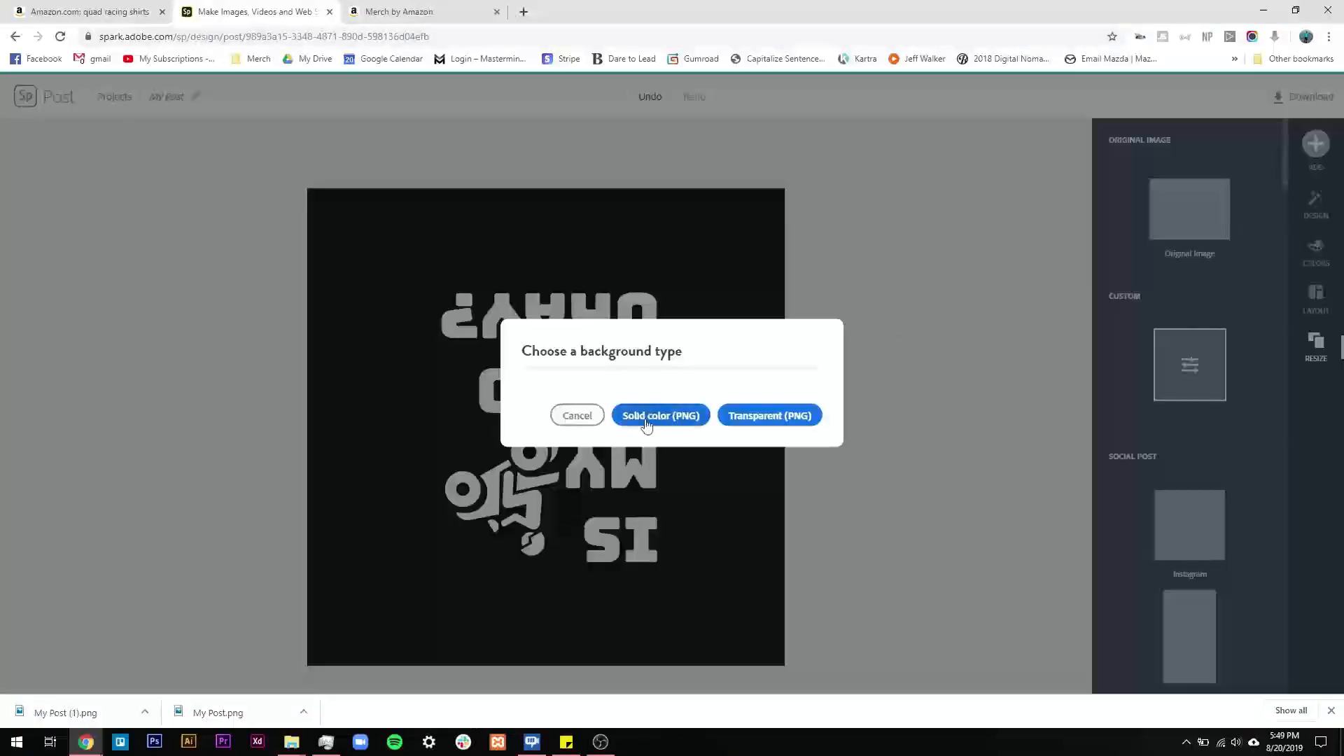
left_click(660, 419)
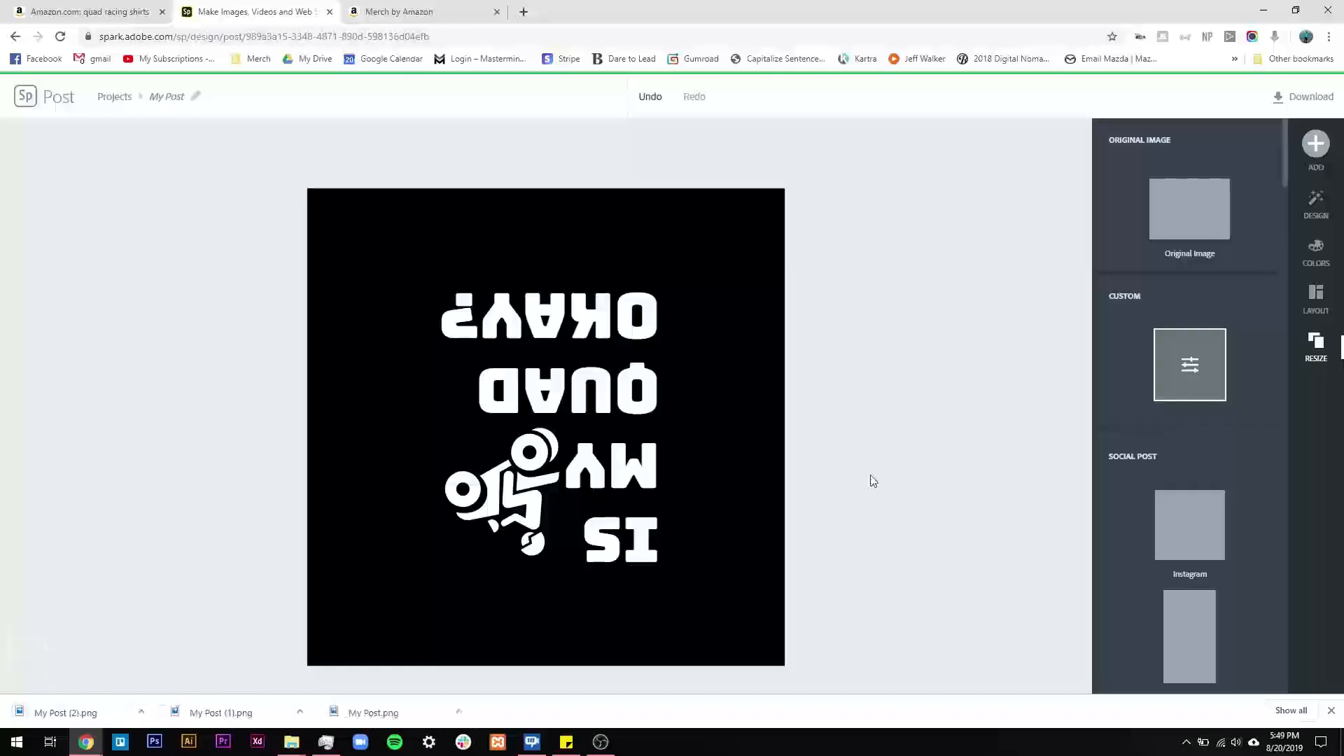
Switch to Merch by Amazon and upload My Post (1).png from Downloads as the Pullover hoodie artwork
left_click(449, 6)
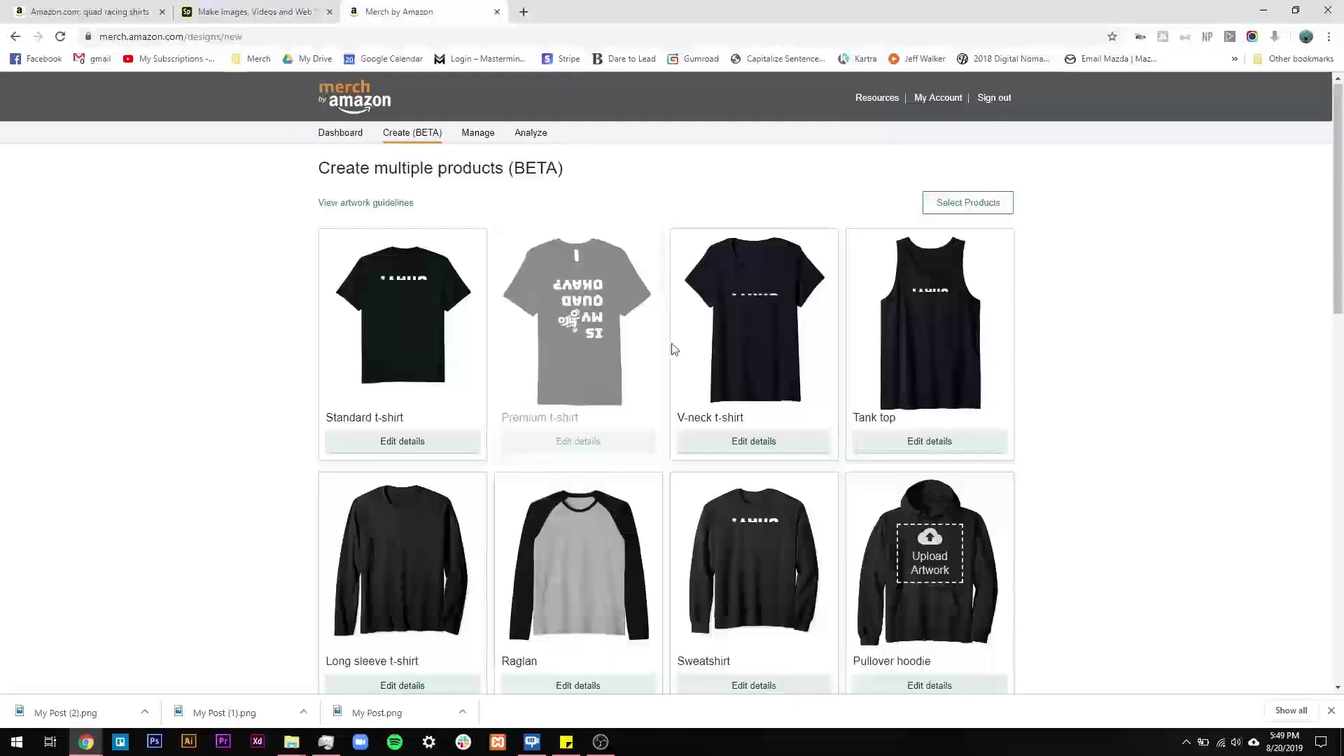
scroll(1034, 483, "down", 4)
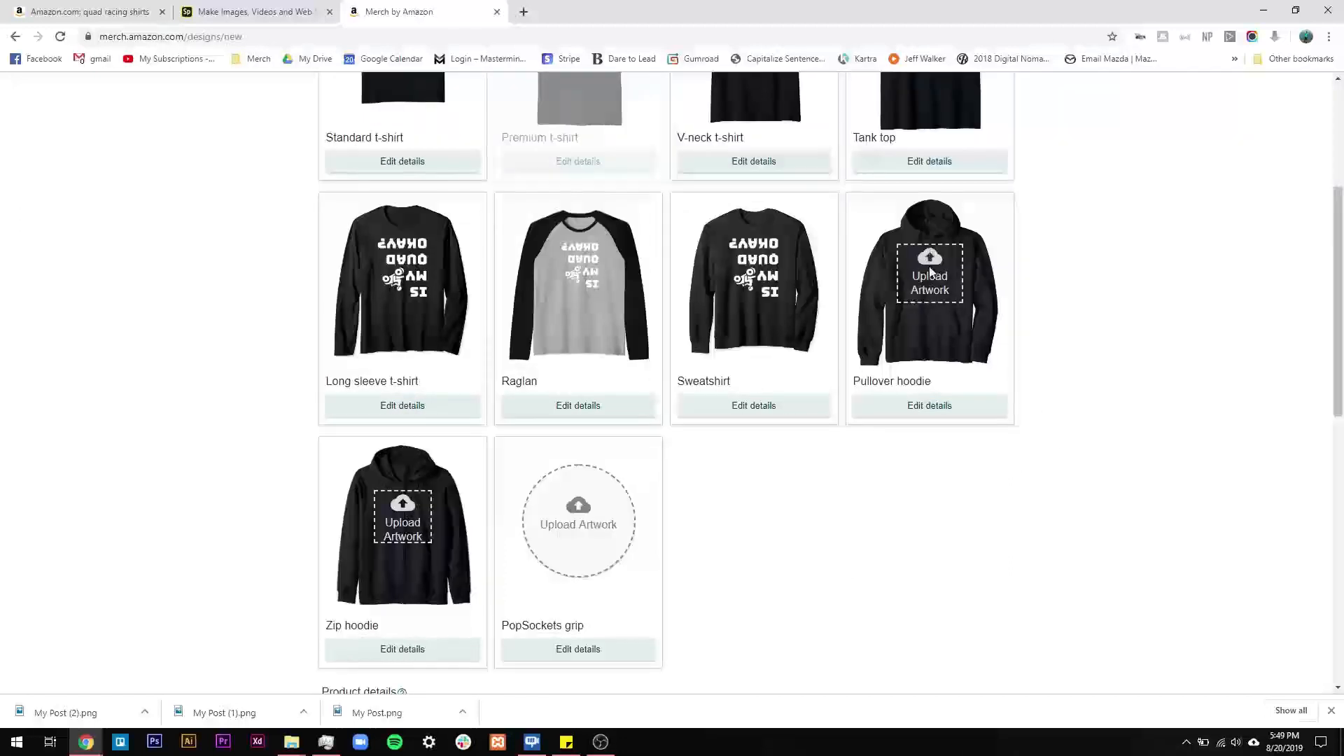
left_click(930, 273)
left_click(292, 110)
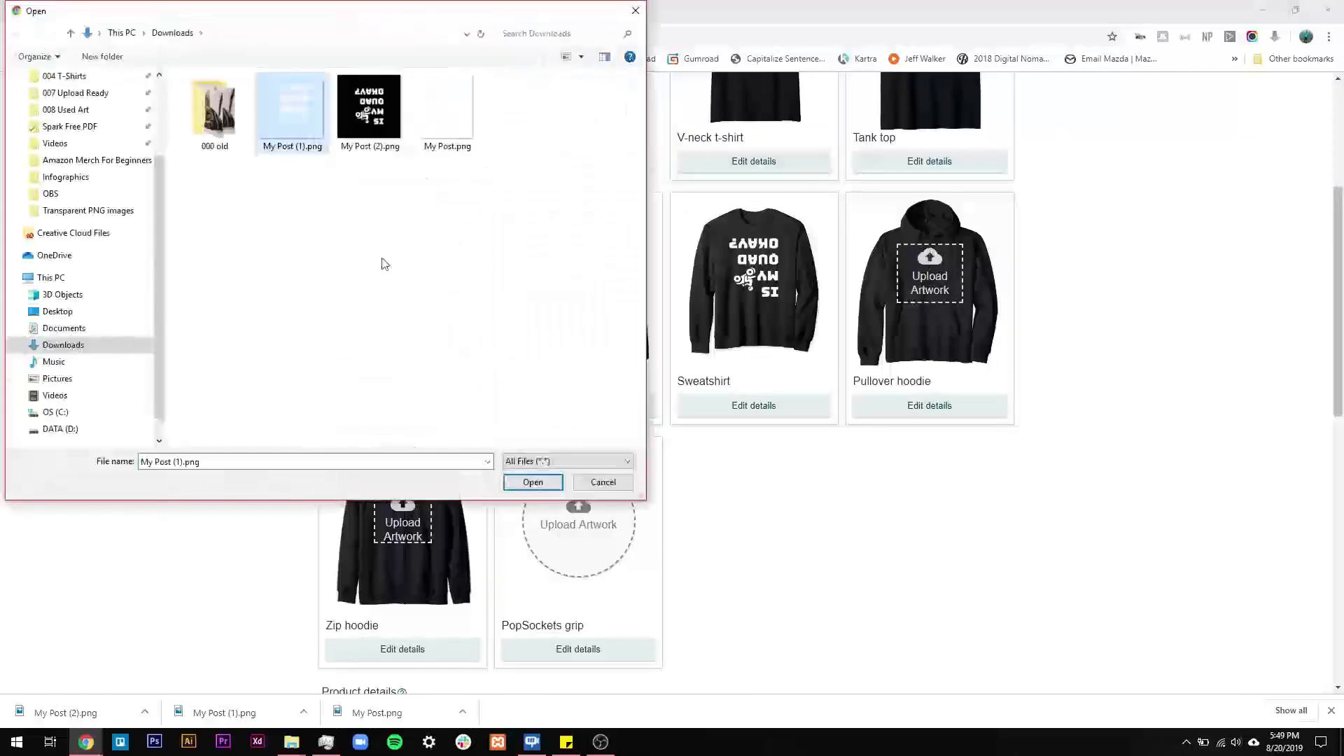
left_click(532, 483)
Upload My Post (2).png from Downloads as the PopSockets grip artwork
left_click(593, 529)
left_click(366, 112)
left_click(528, 480)
scroll(914, 471, "down", 1)
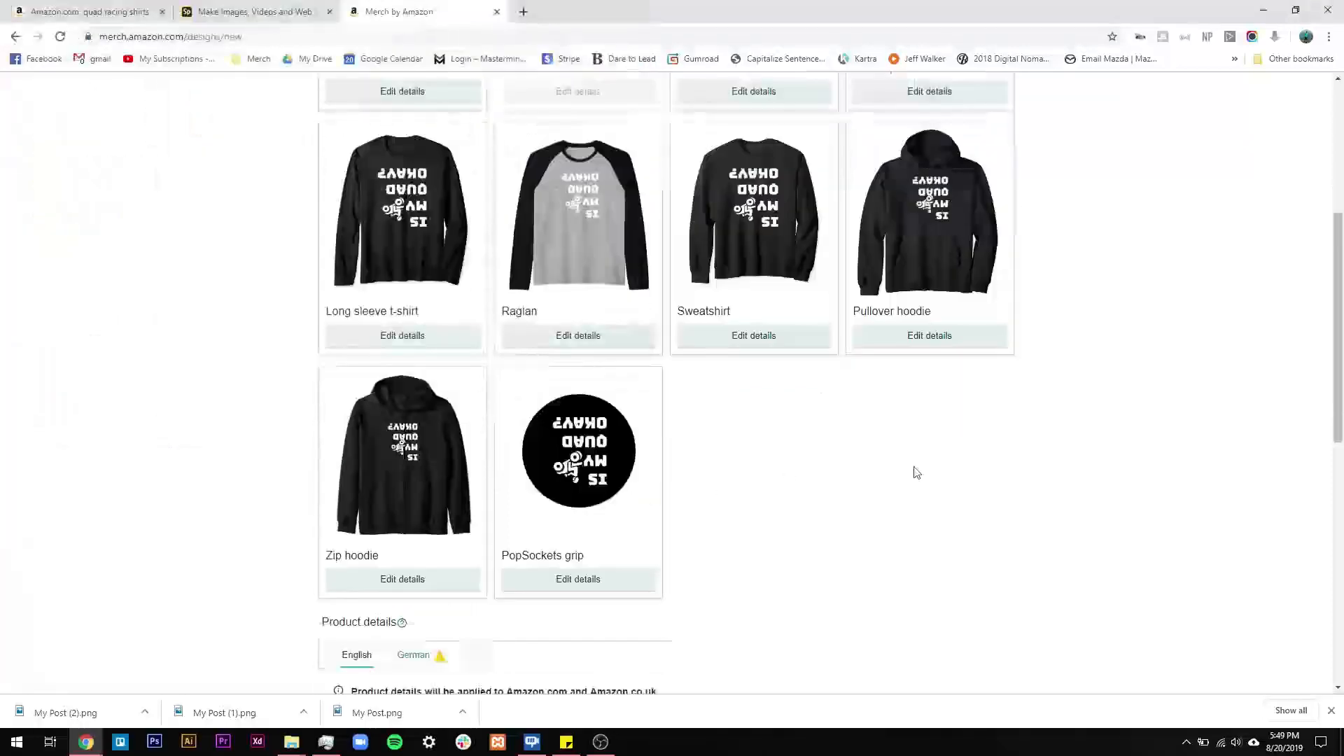
Open the Standard t-shirt details and review its fit types, colors and .com list price
scroll(805, 348, "up", 5)
left_click(440, 447)
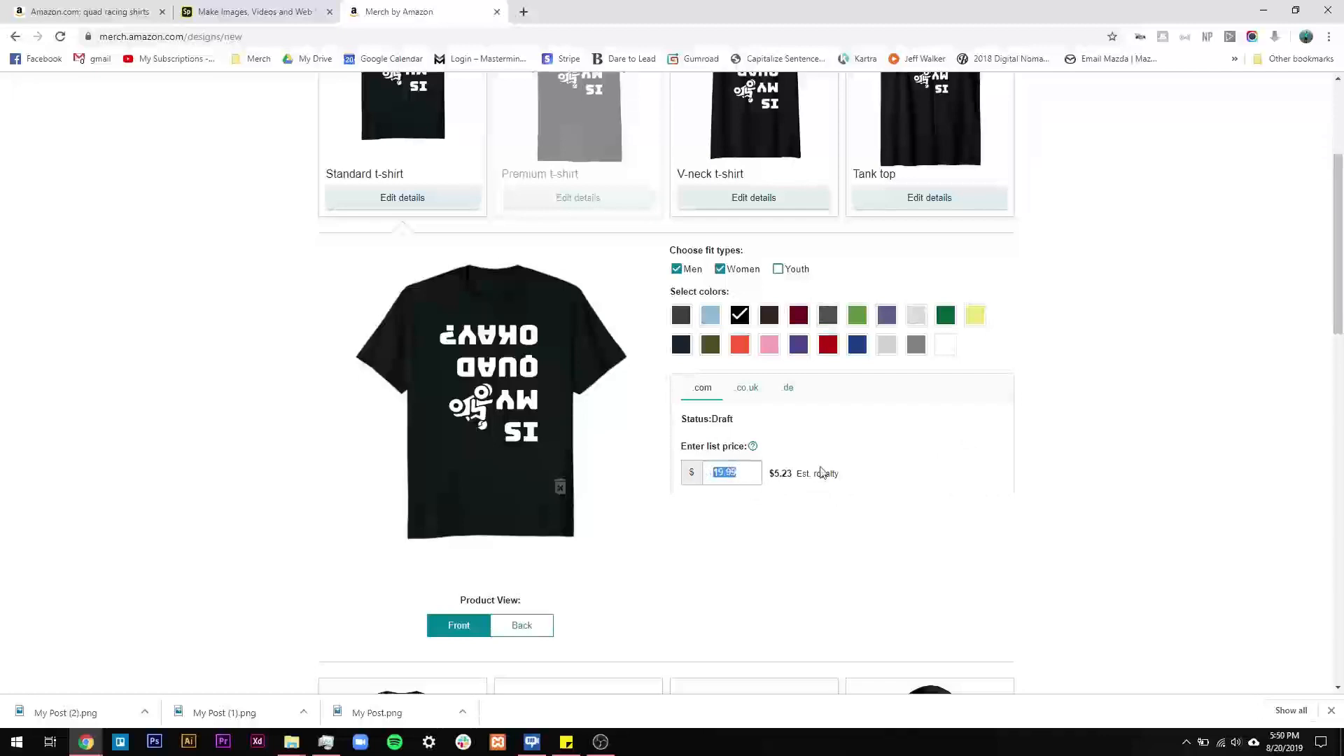
left_click(733, 474)
scroll(1098, 403, "down", 2)
scroll(1094, 409, "up", 1)
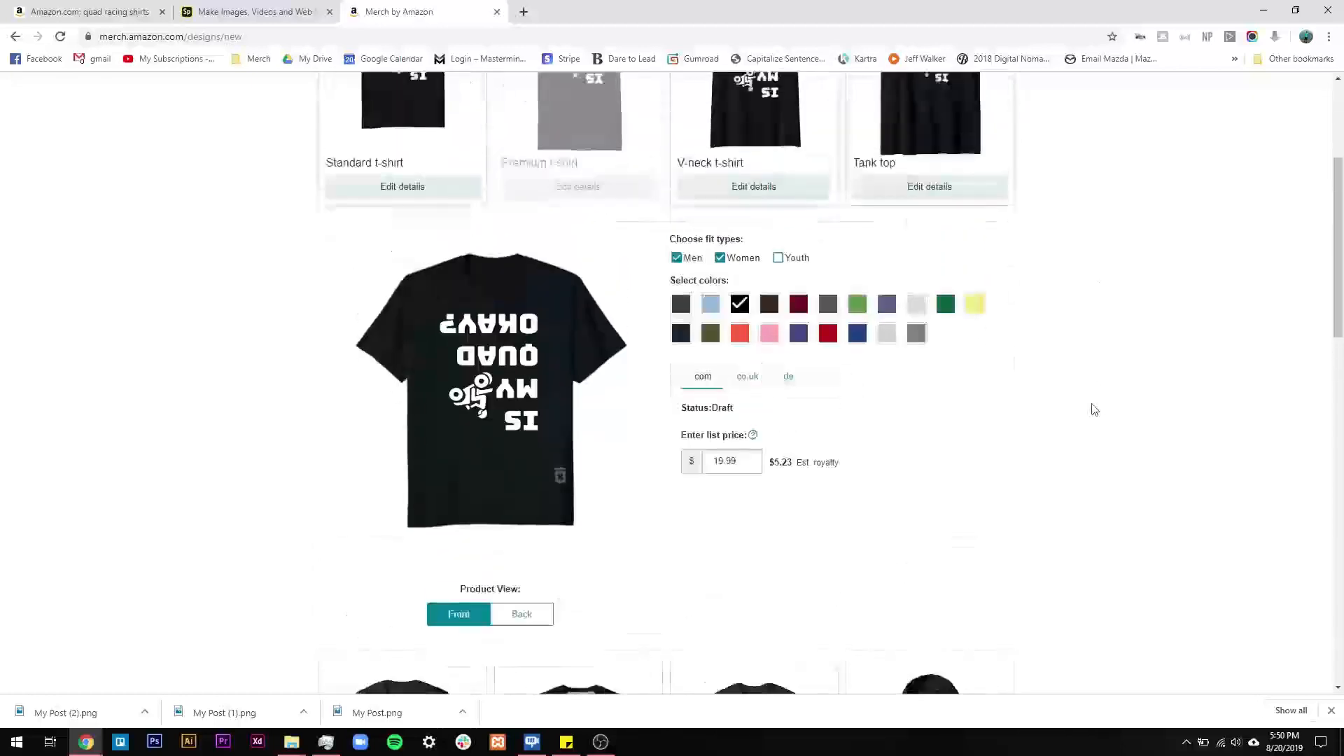
Deselect the .de marketplace for the Standard t-shirt, Long sleeve t-shirt, Sweatshirt and Pullover hoodie in the product selection
scroll(1095, 410, "up", 2)
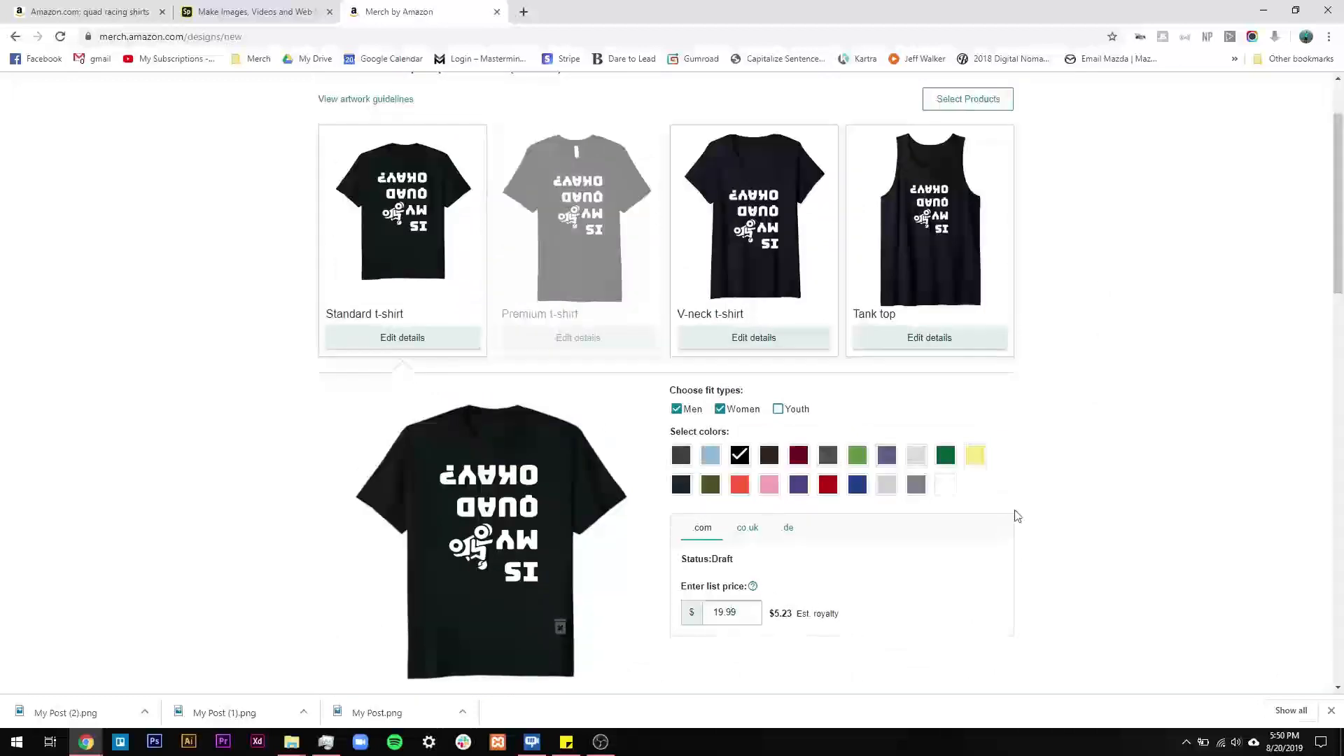
scroll(1017, 516, "up", 2)
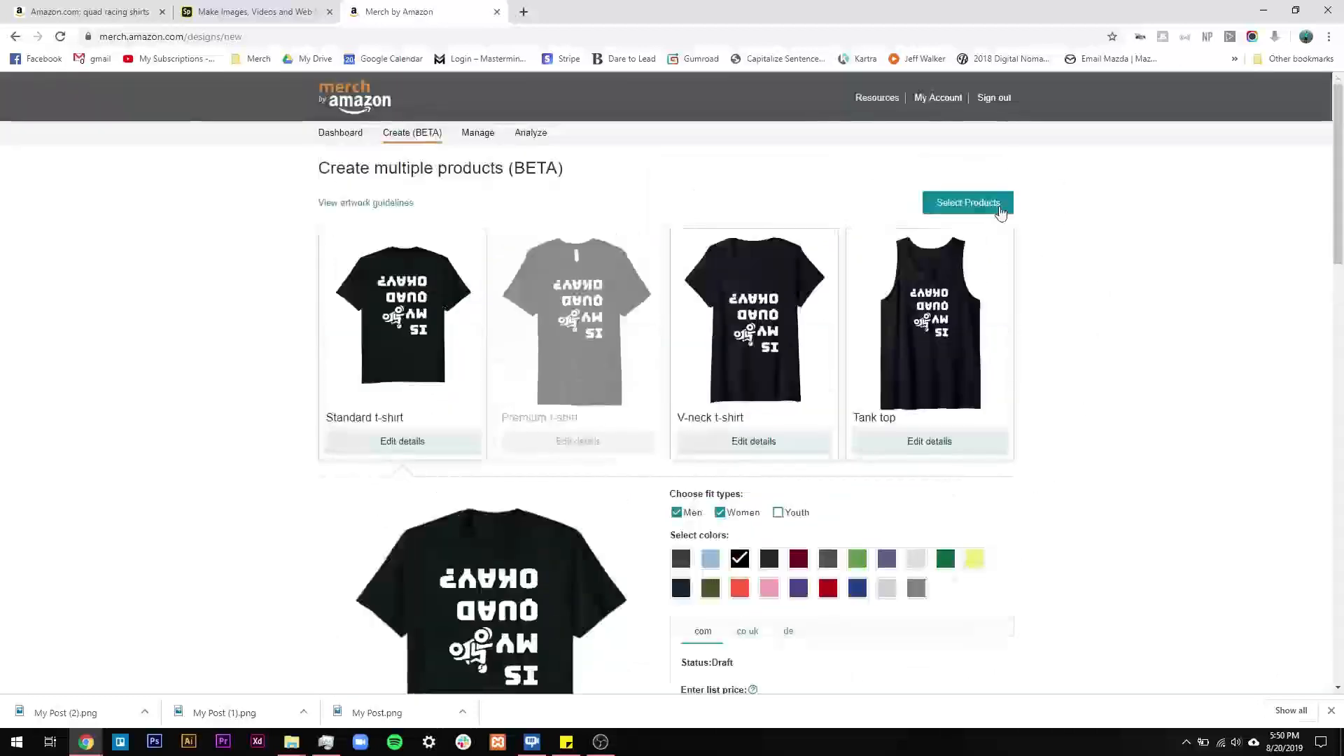
left_click(952, 207)
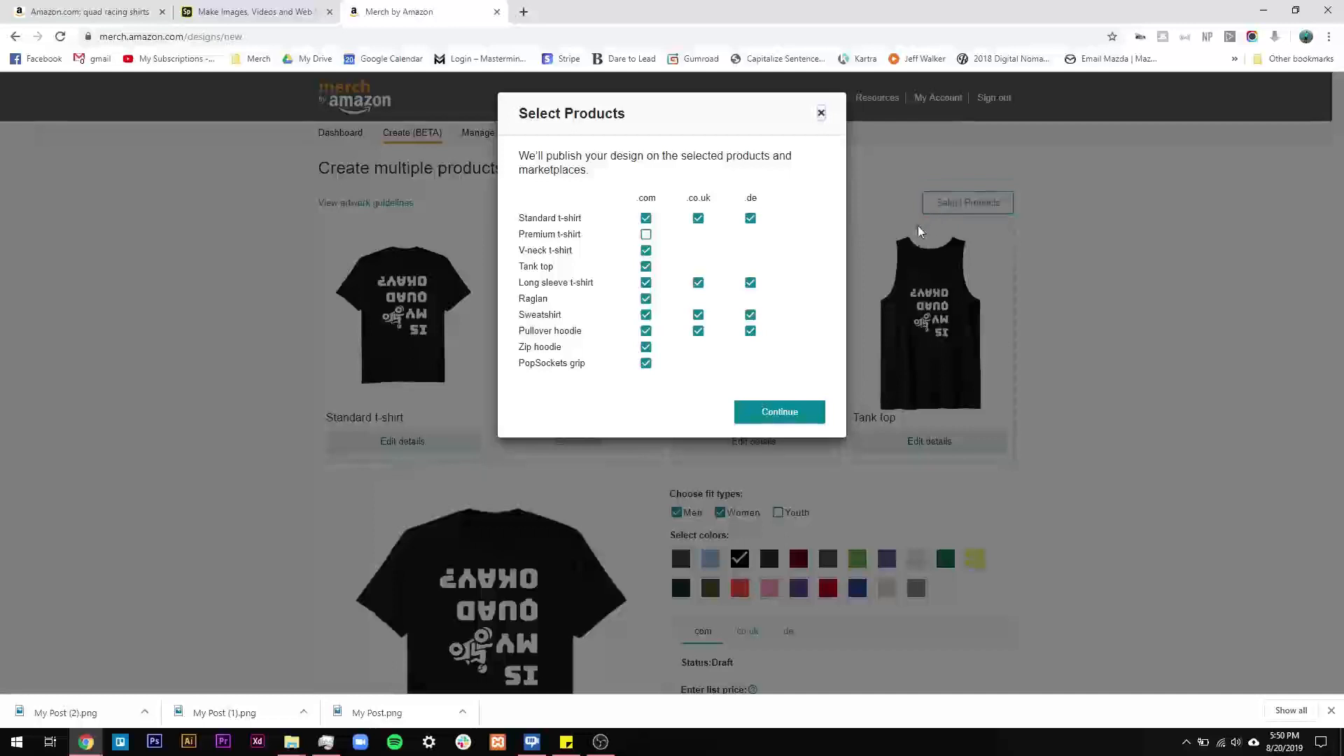
left_click(750, 217)
left_click(751, 282)
left_click(750, 314)
left_click(750, 331)
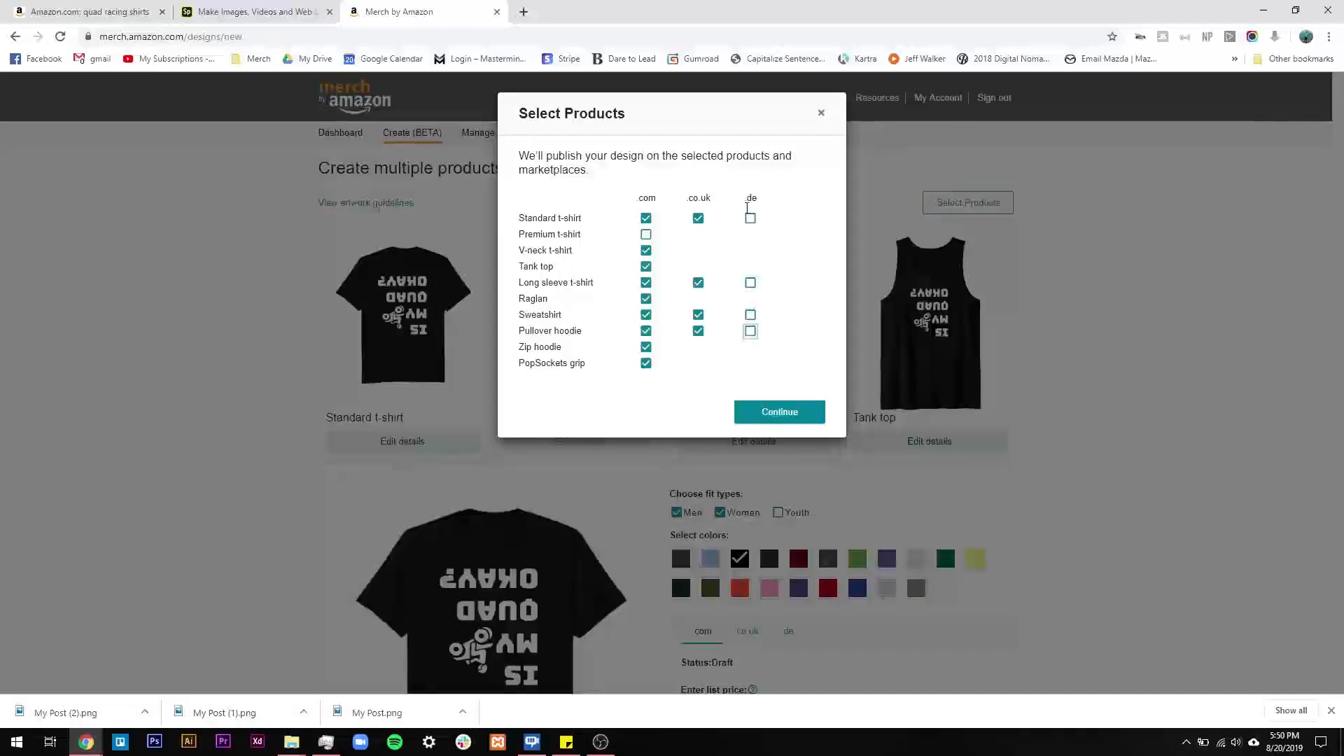
left_click_drag(744, 199, 762, 201)
left_click(778, 410)
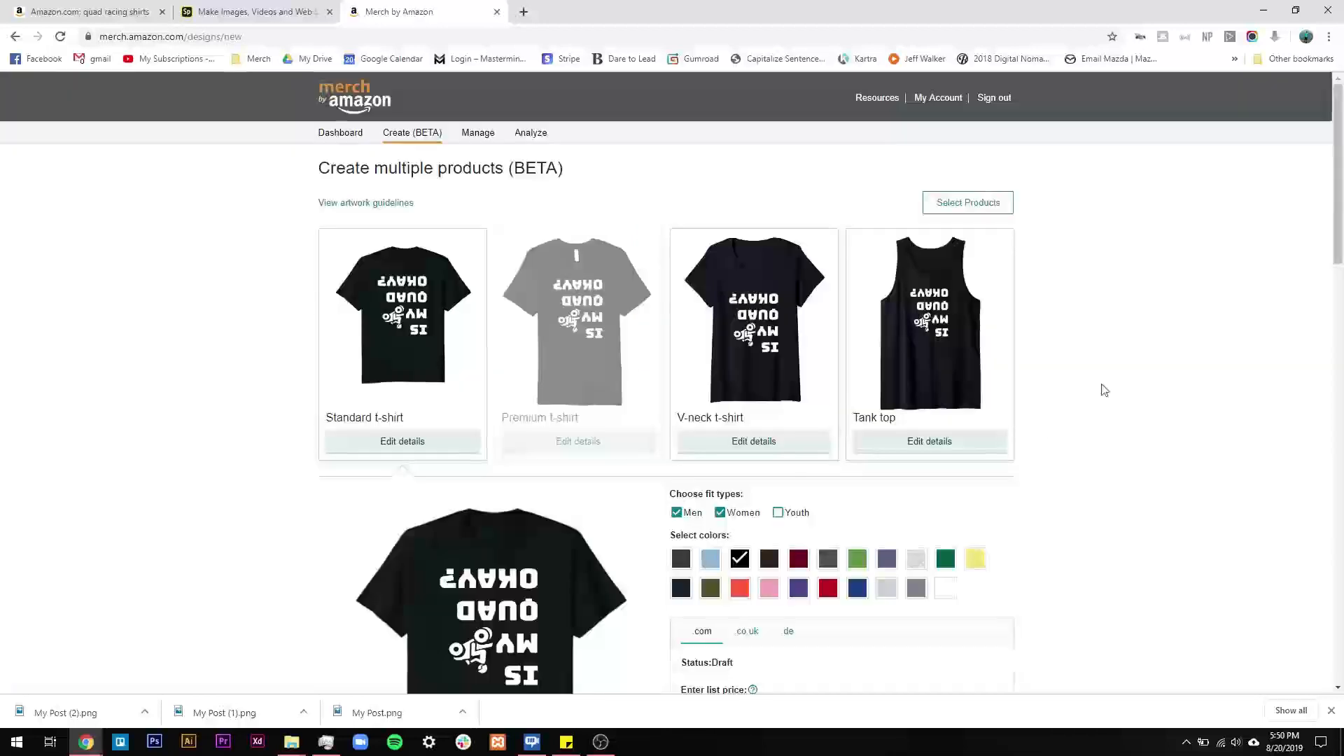
Enter "Car Lover Apparel" as the brand in the English product details
scroll(1080, 321, "down", 2)
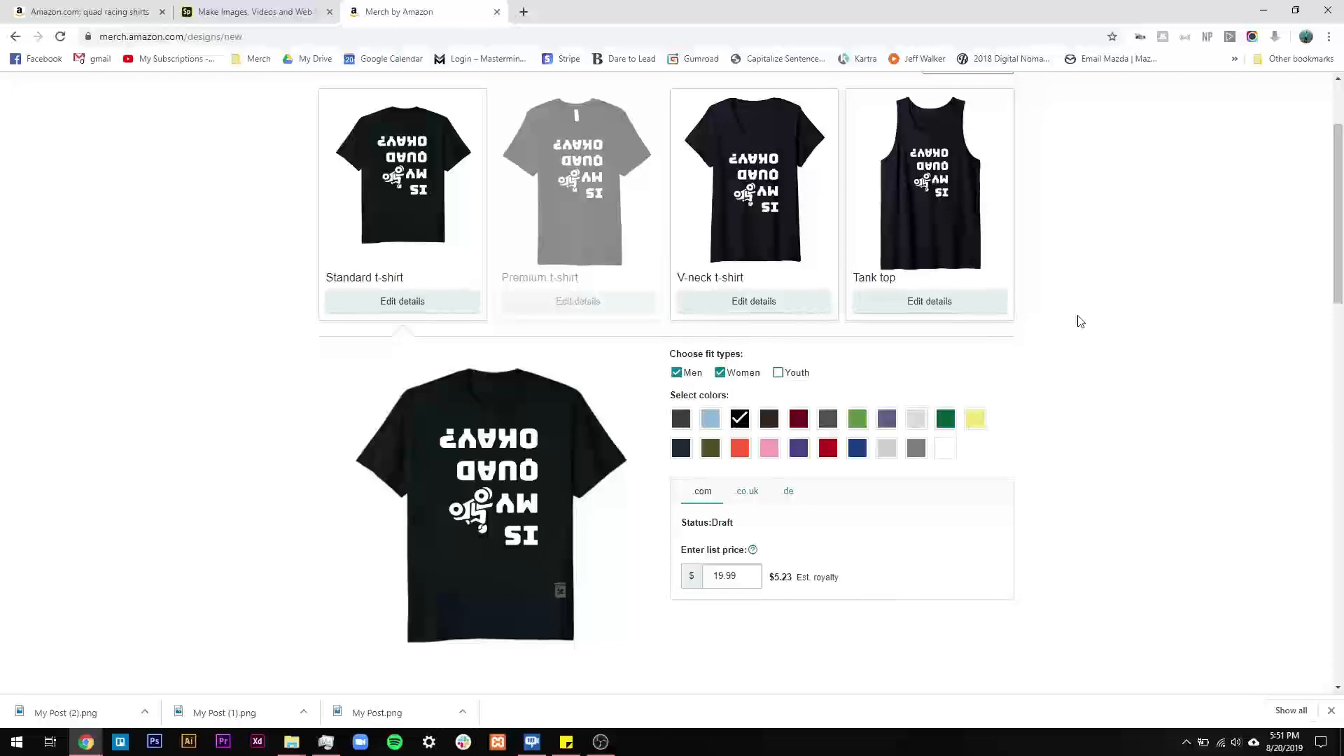
scroll(1080, 321, "up", 1)
scroll(1078, 319, "down", 17)
left_click(442, 218)
left_click(452, 281)
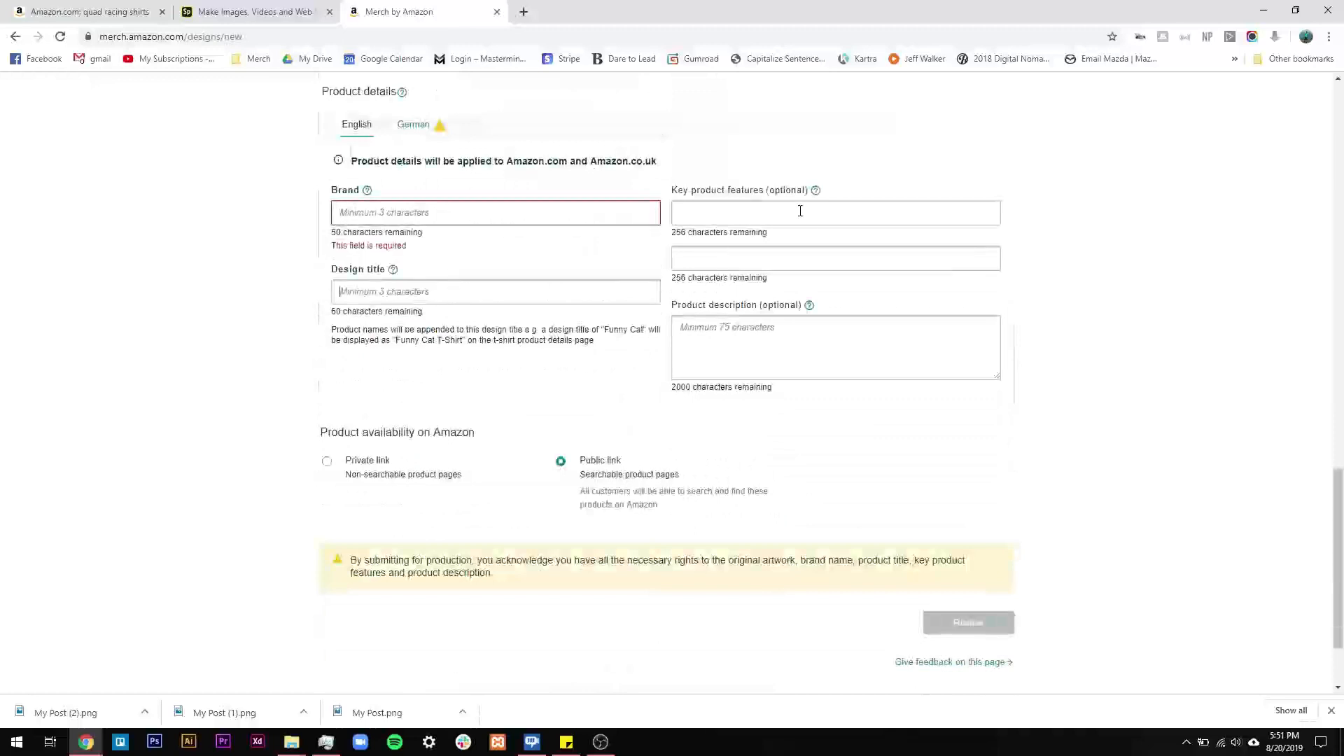
left_click(392, 212)
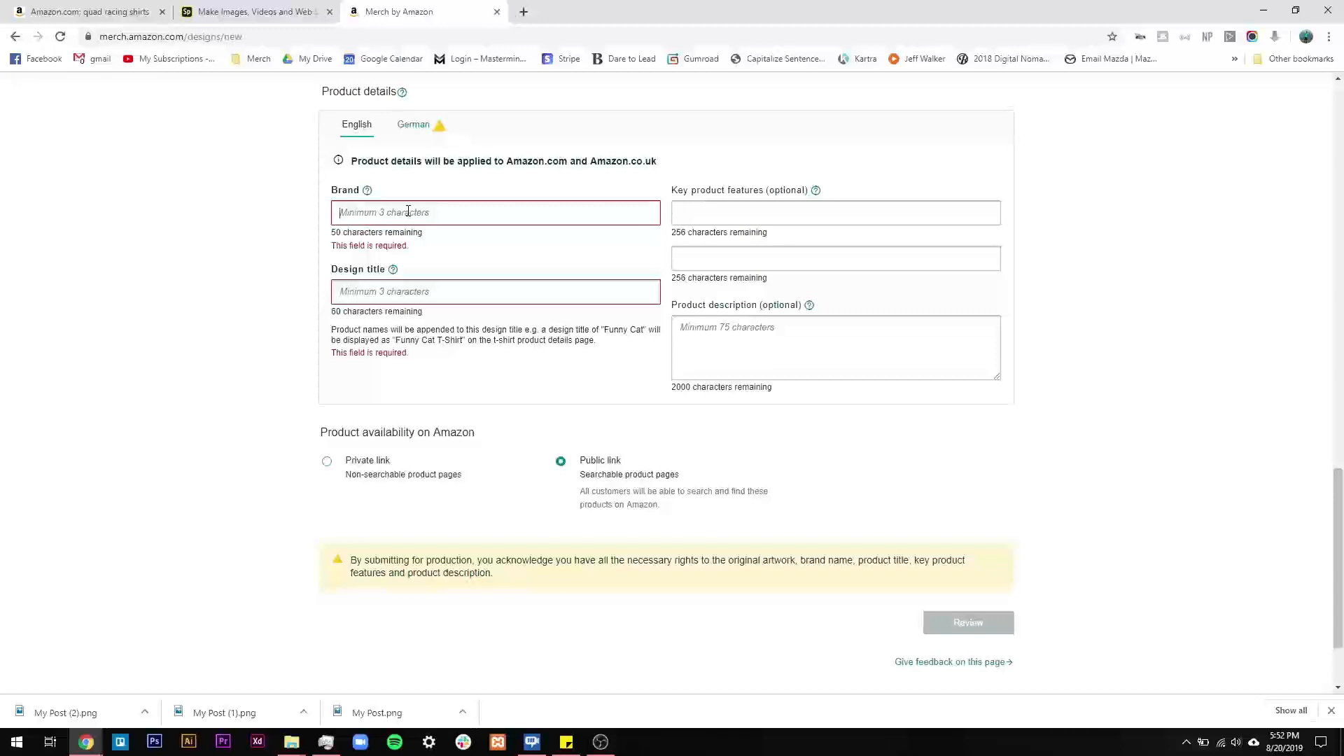
type("Car Lover A")
type("pparel")
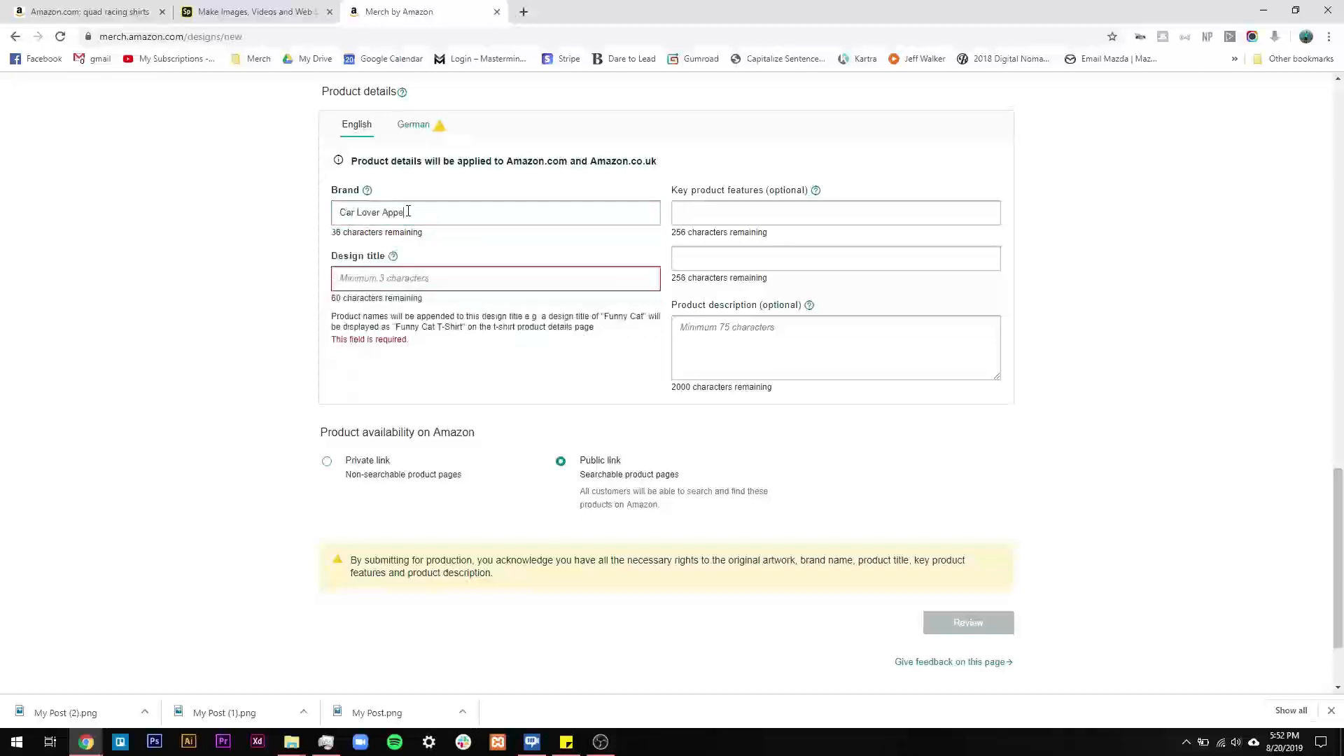
Enter "Quad Racing" as the design title
left_click(397, 279)
type("Quad ")
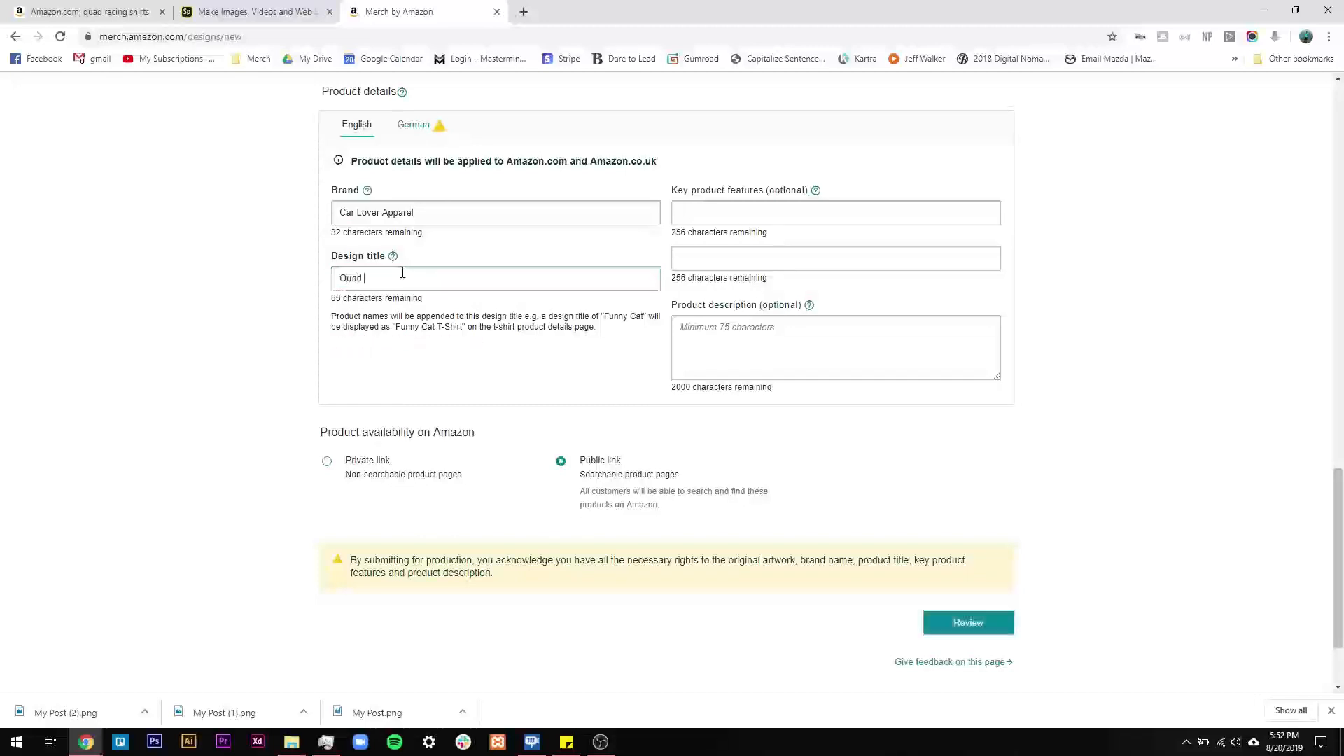
type("Racing")
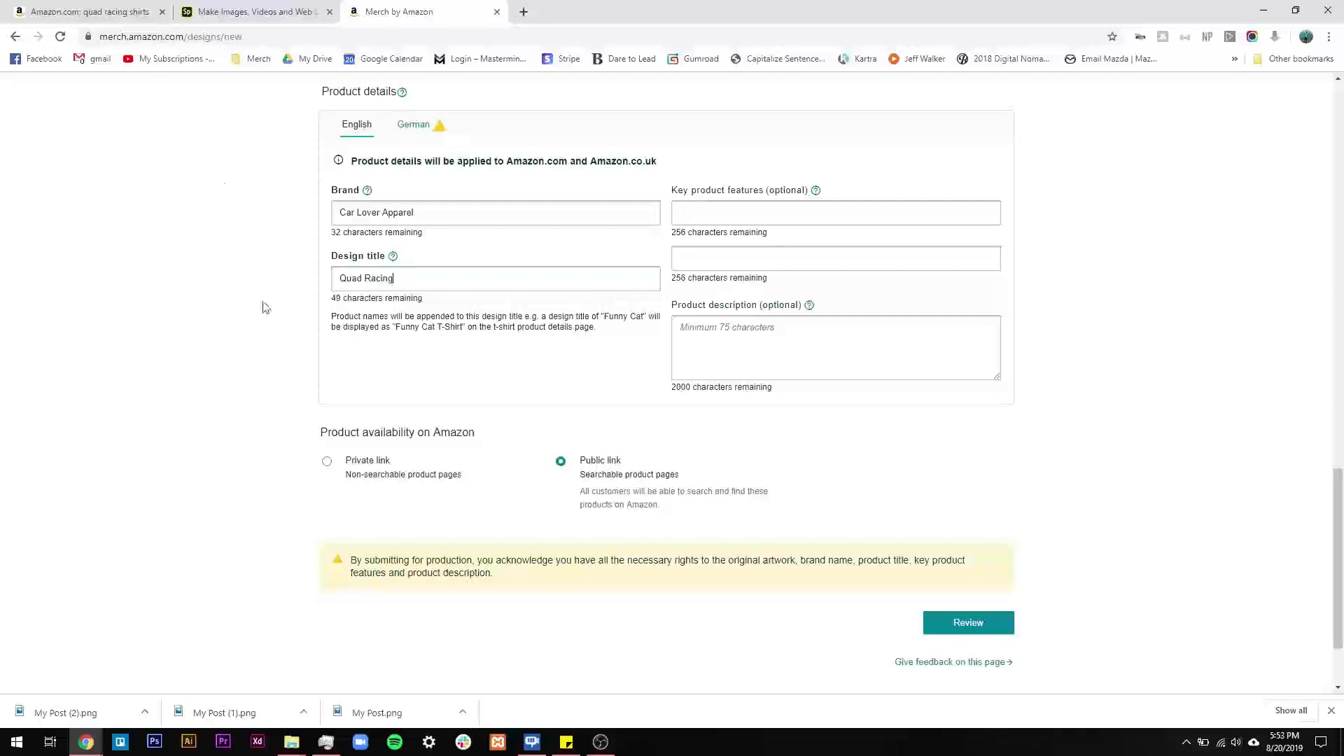
Compare the Amazon search phrase "quad racing shirts" with the design title and its product name note in Merch by Amazon
key("ctrl+1")
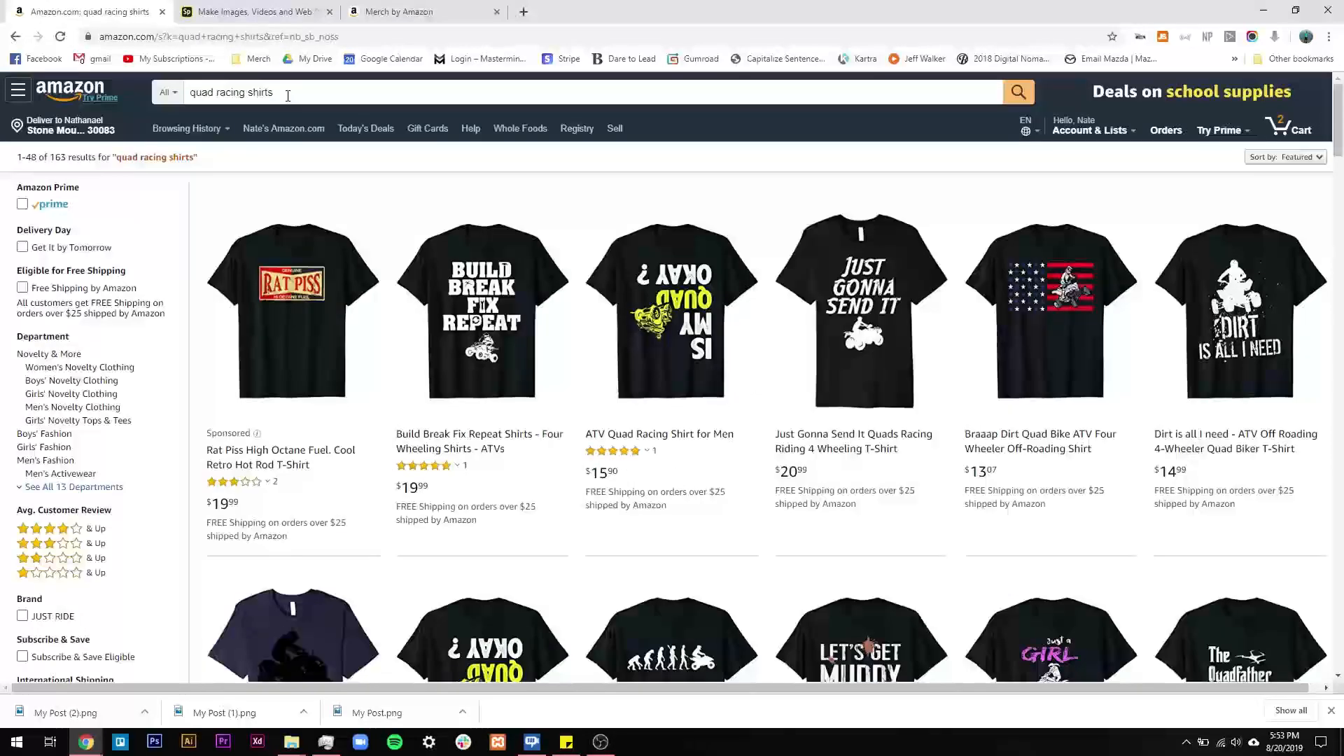
triple_click(287, 96)
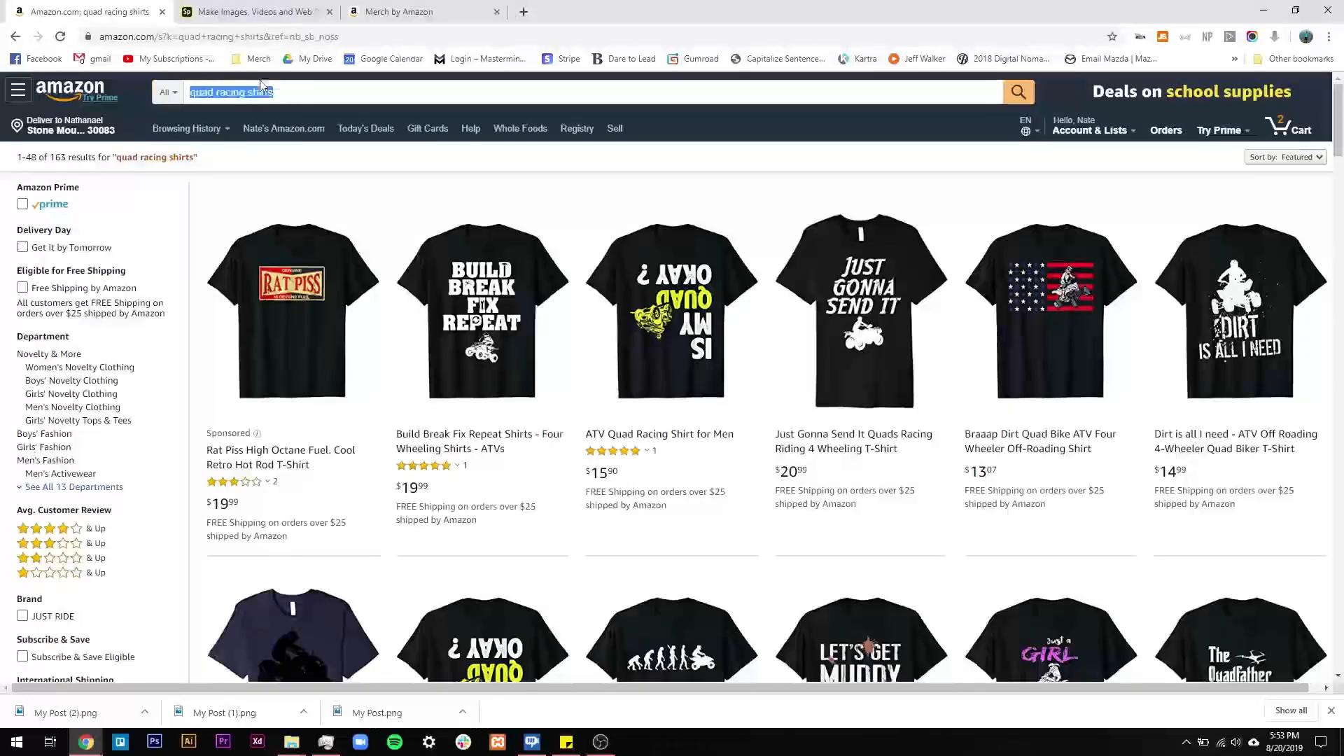
left_click(420, 12)
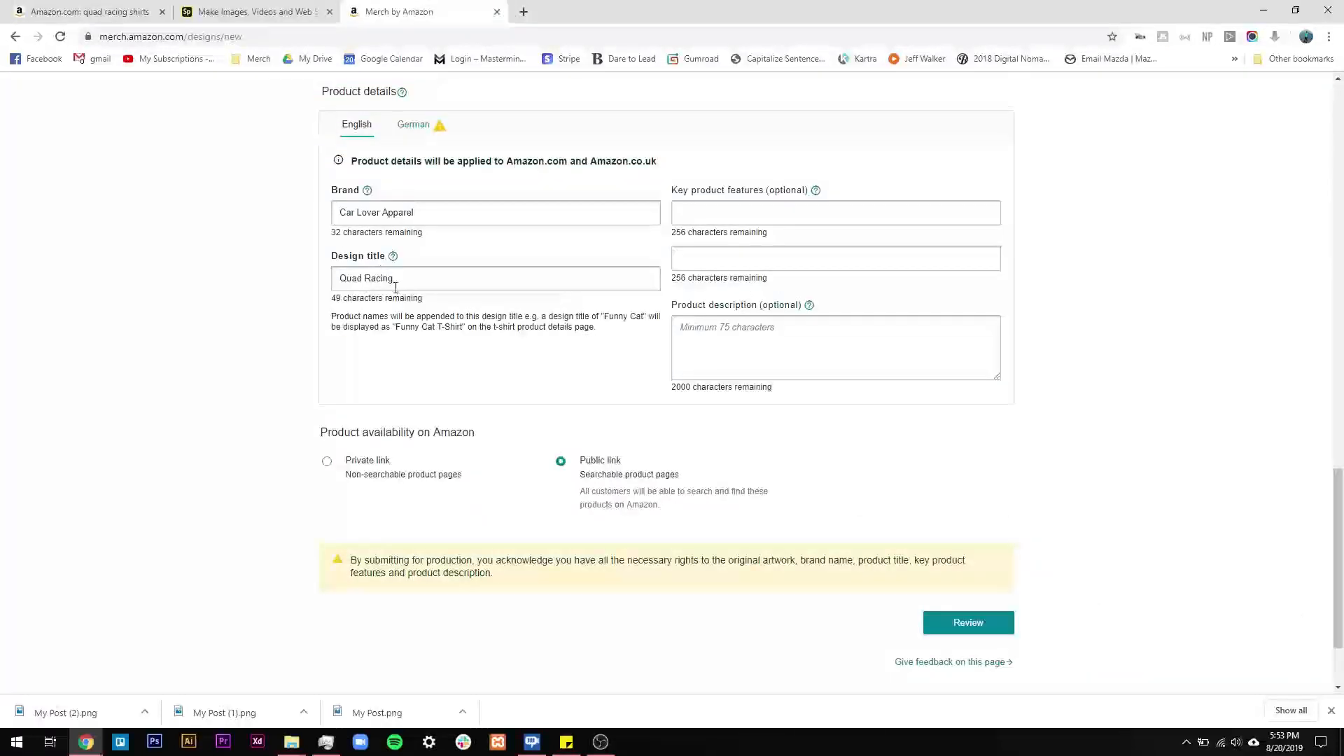
left_click_drag(596, 328, 331, 324)
left_click_drag(401, 280, 339, 275)
left_click(403, 277)
left_click_drag(431, 278, 329, 277)
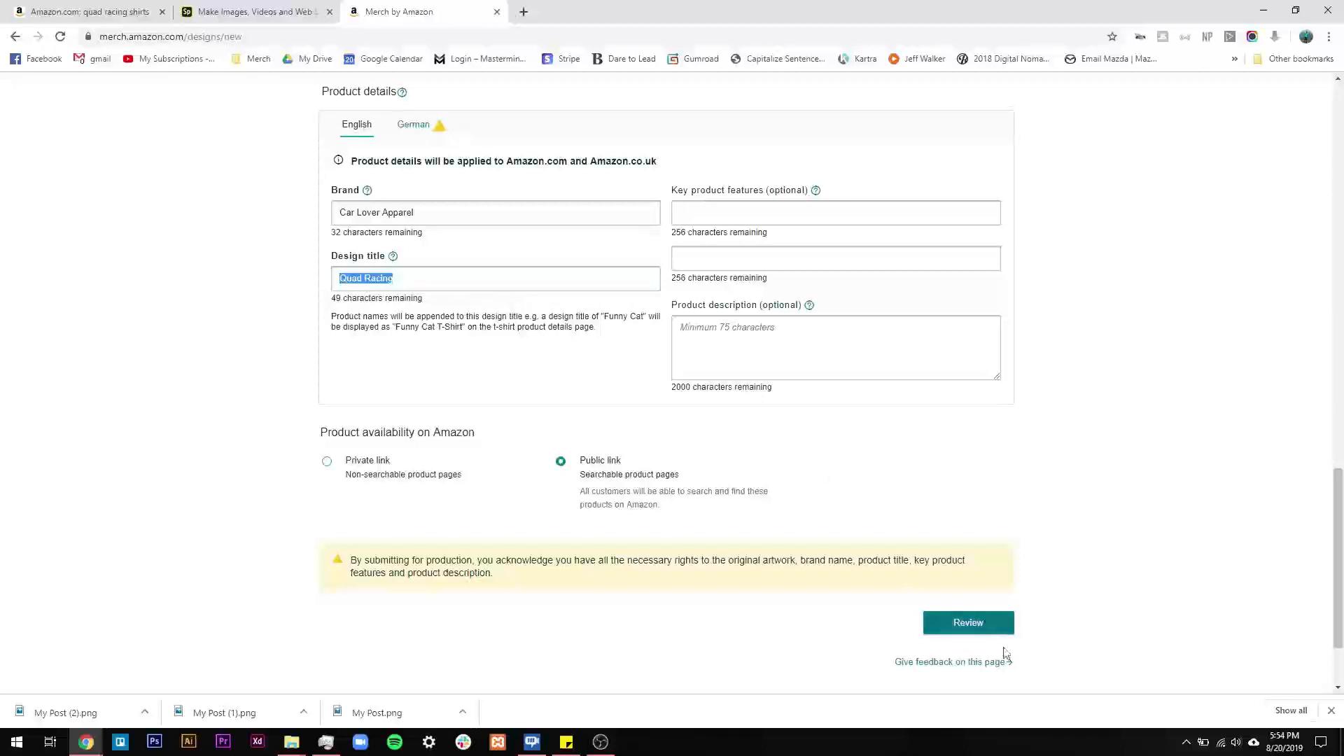
scroll(1078, 499, "up", 15)
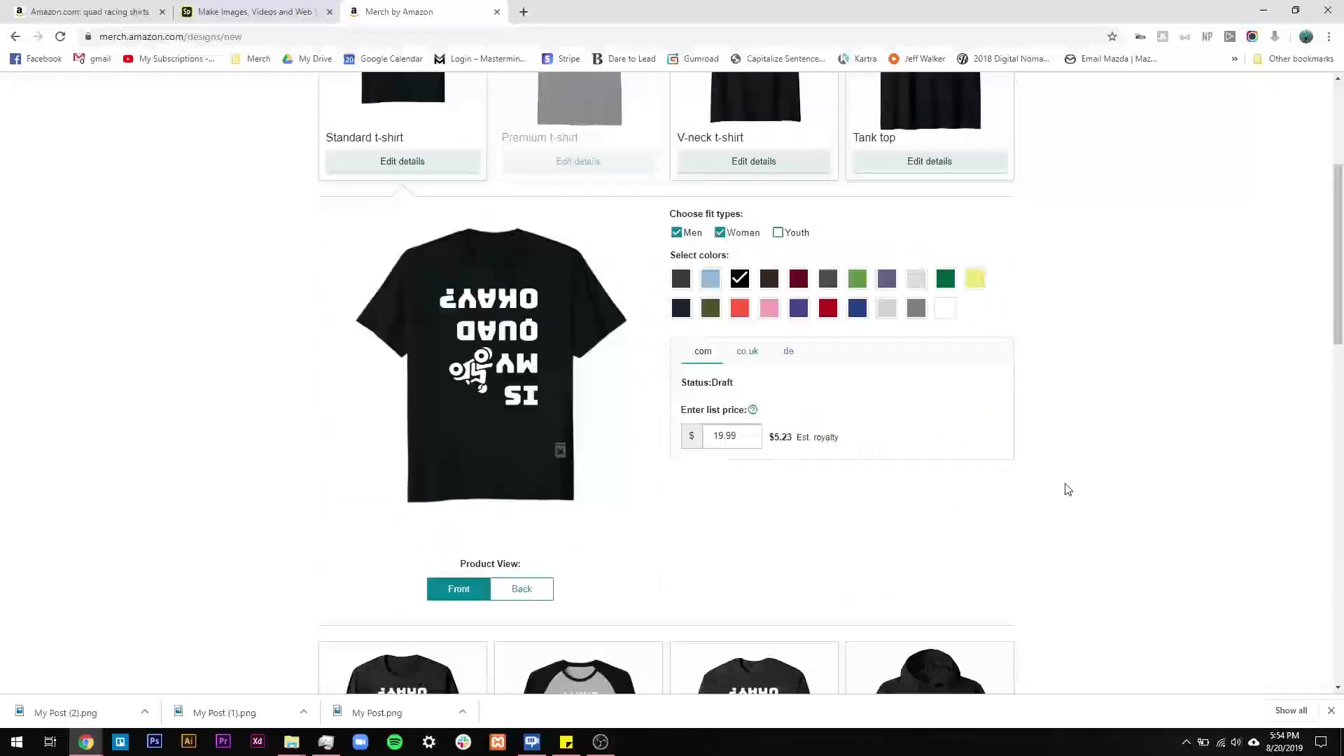
scroll(1067, 488, "up", 4)
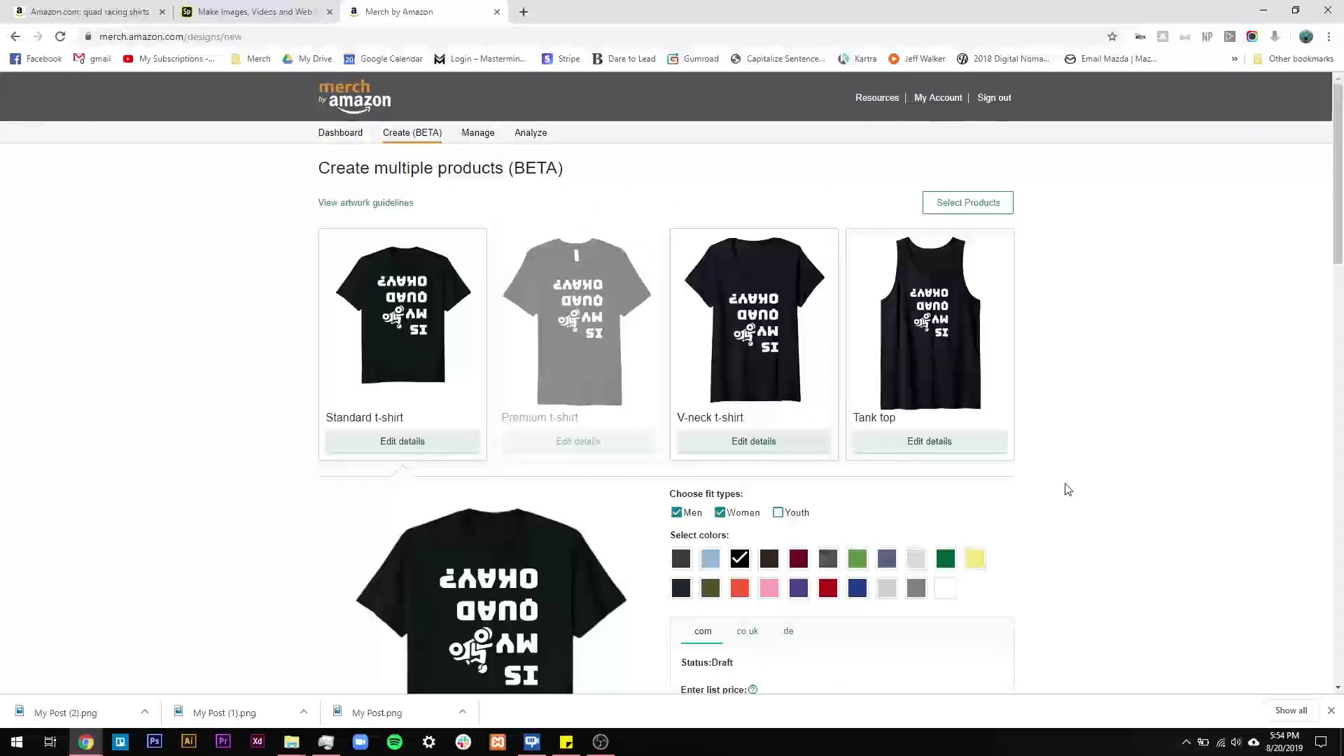